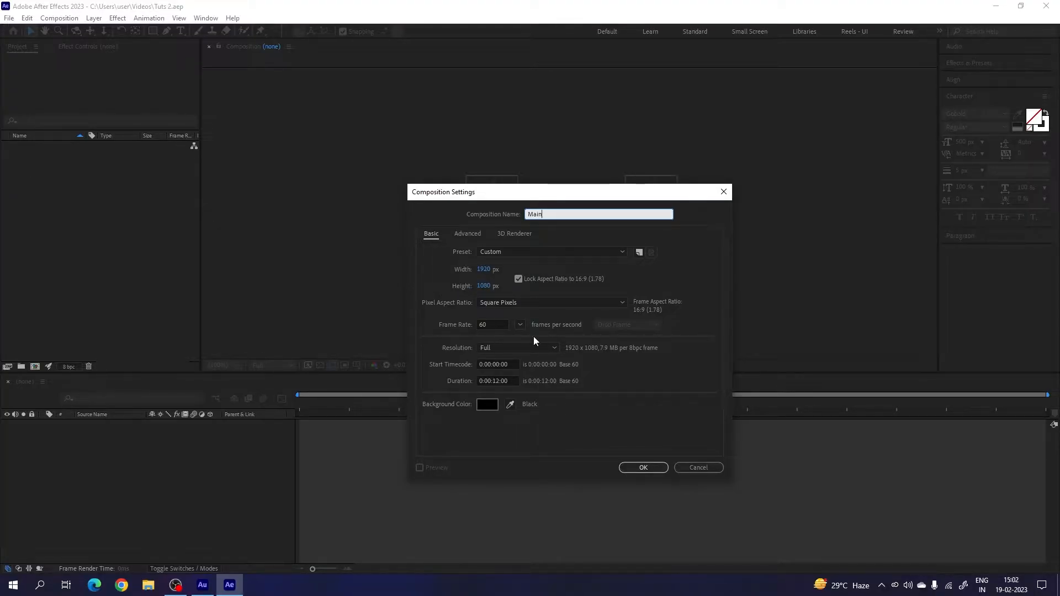
Set the duration to 0:00:07:00 for the Main composition and create it.
click(499, 381)
key(BackSpace)
key(BackSpace)
text(7)
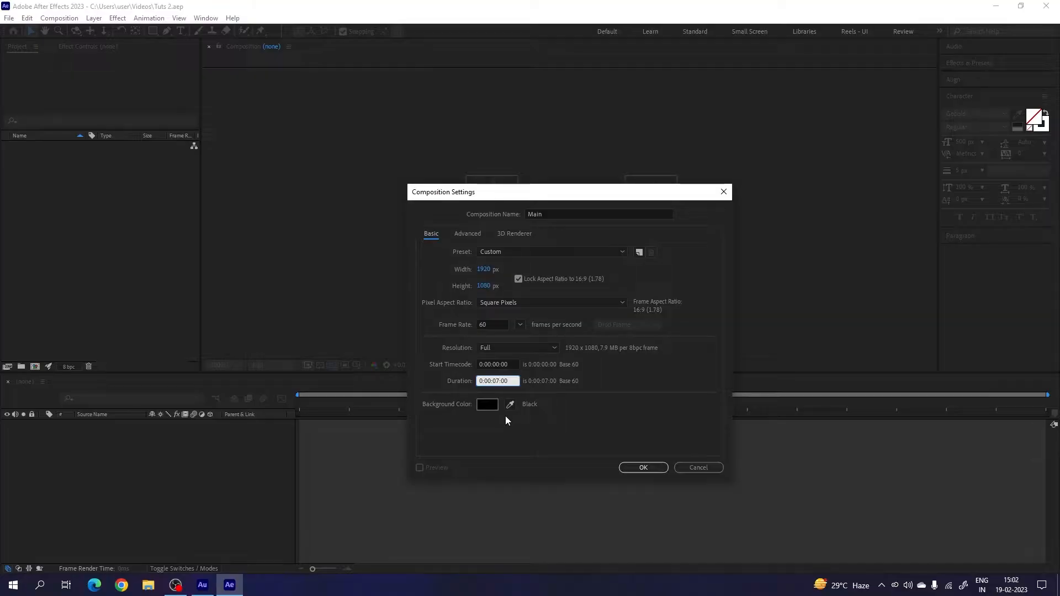
click(642, 467)
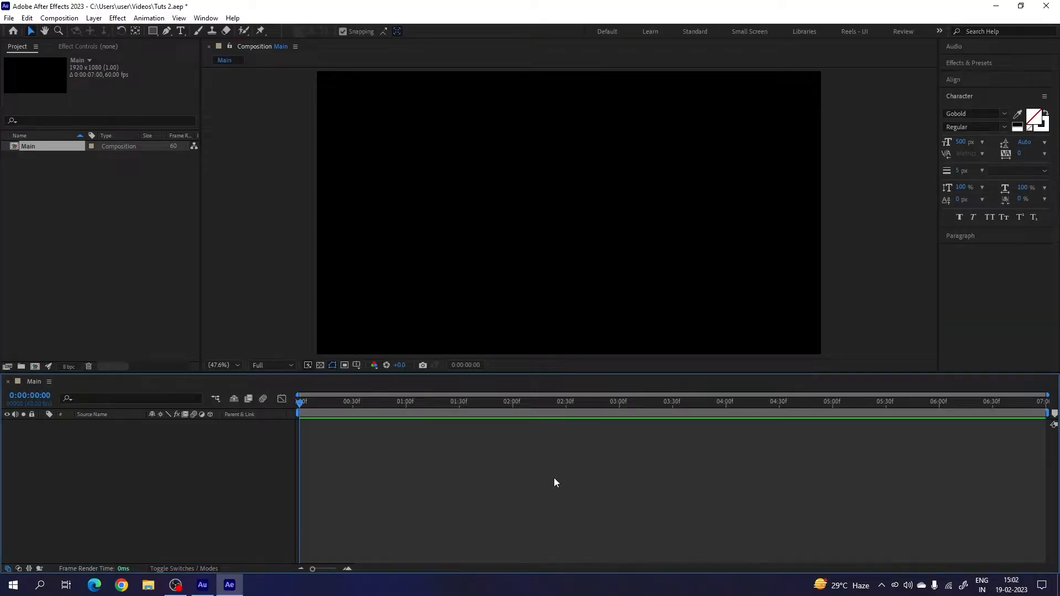
Add a black 1920 x 1080 solid layer named BG to the Main composition.
click(94, 18)
mouse_move(108, 31)
click(346, 43)
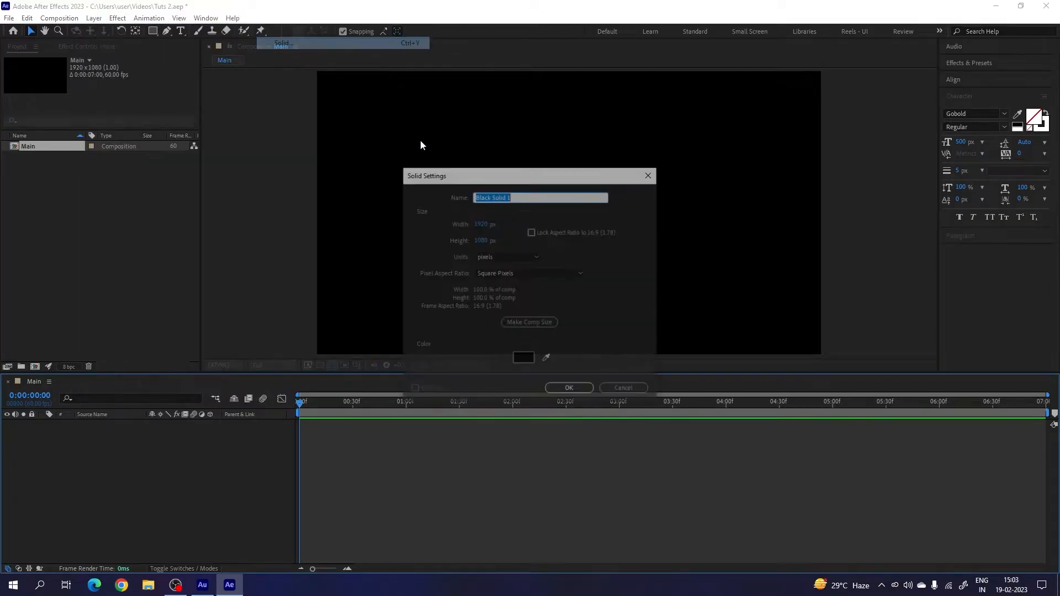
key(BackSpace)
text(BG)
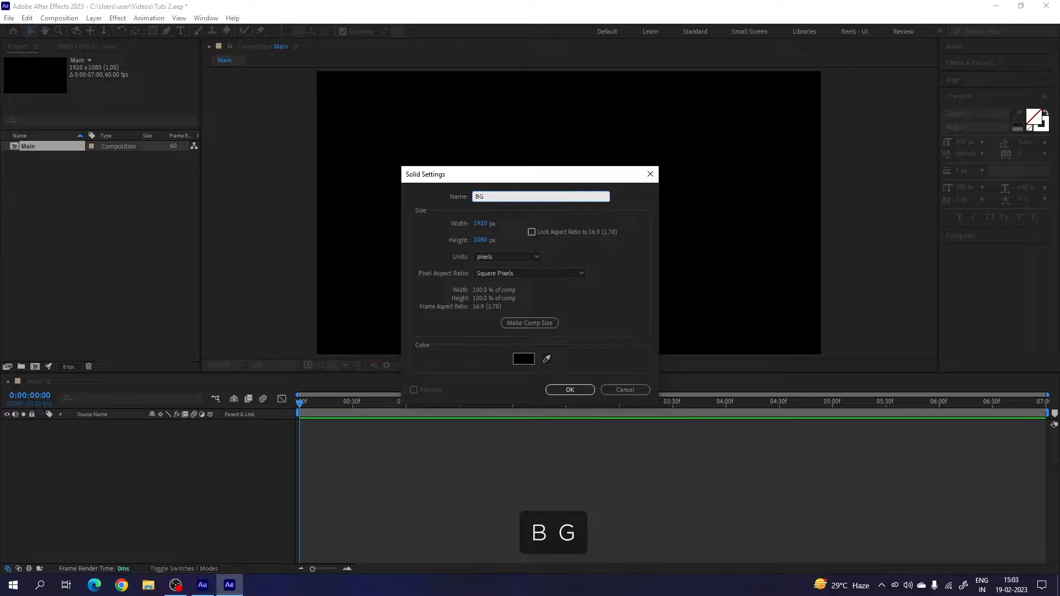
click(521, 359)
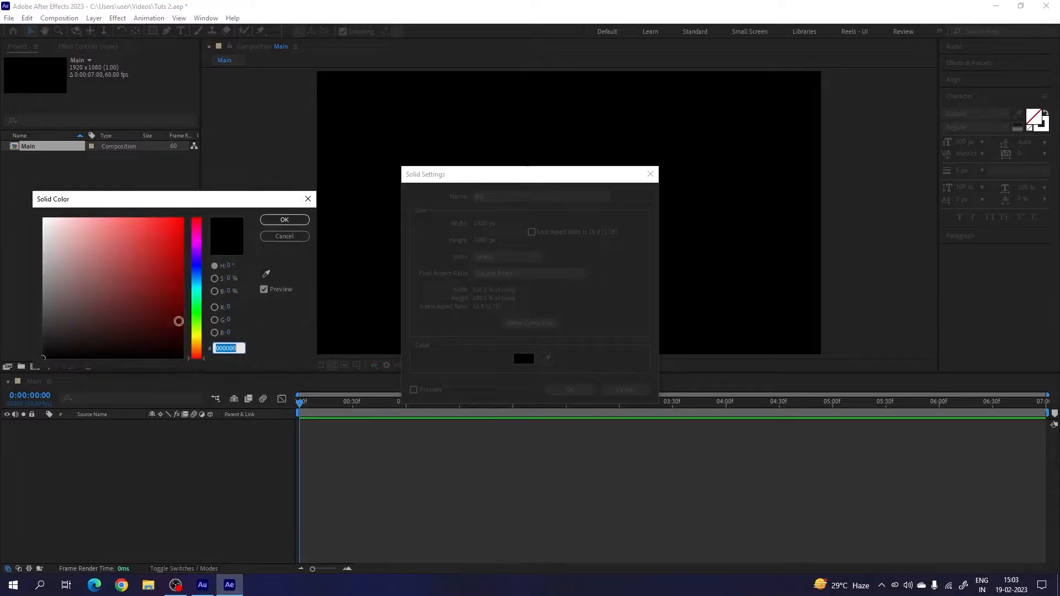
click(284, 220)
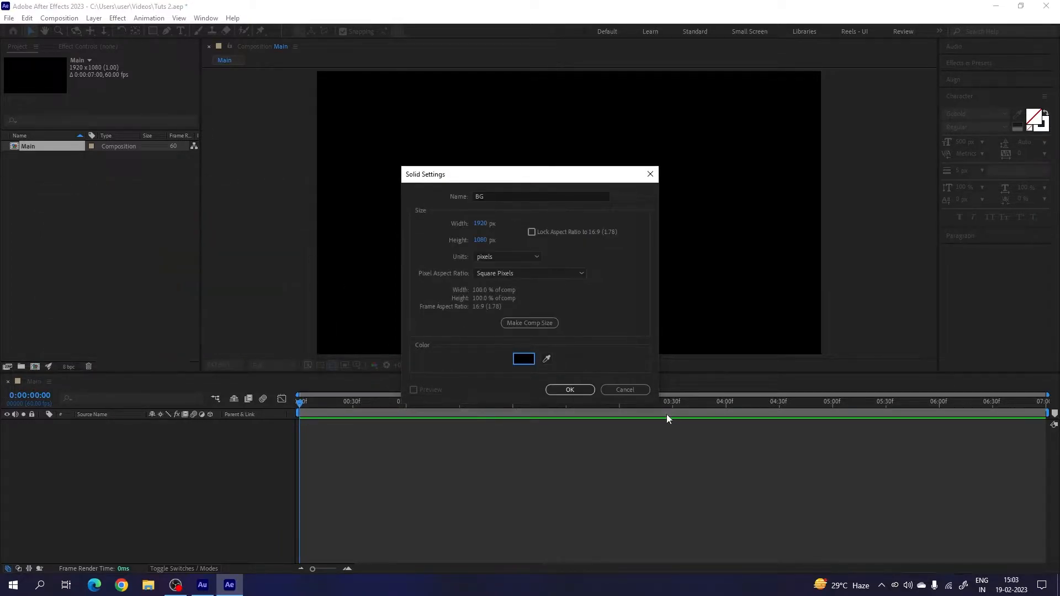
click(580, 391)
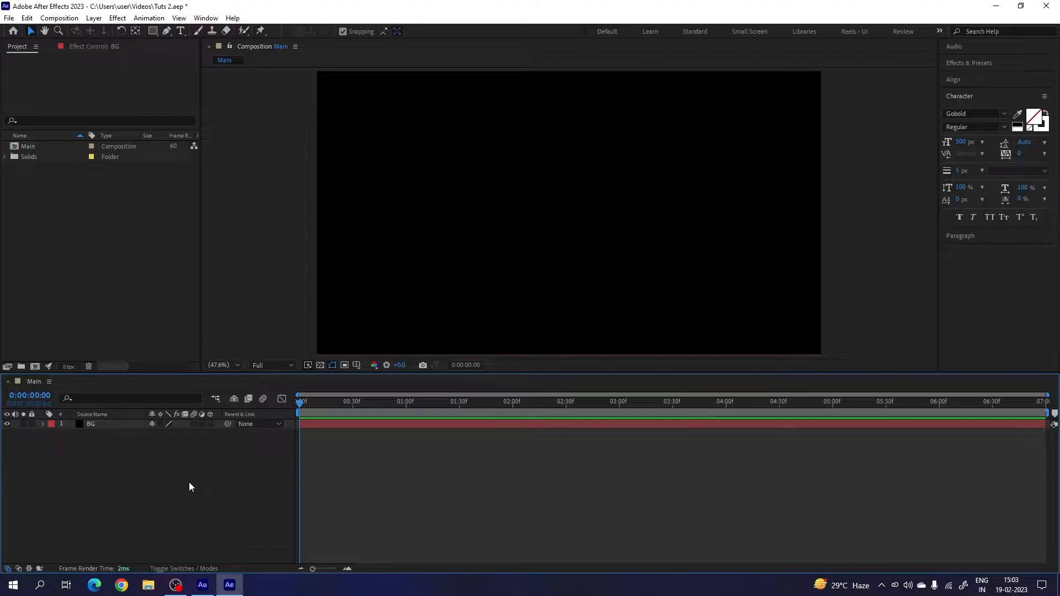
Create a second composition named Media at 1920 x 1080, 60 fps and 7 seconds long.
click(68, 19)
click(75, 32)
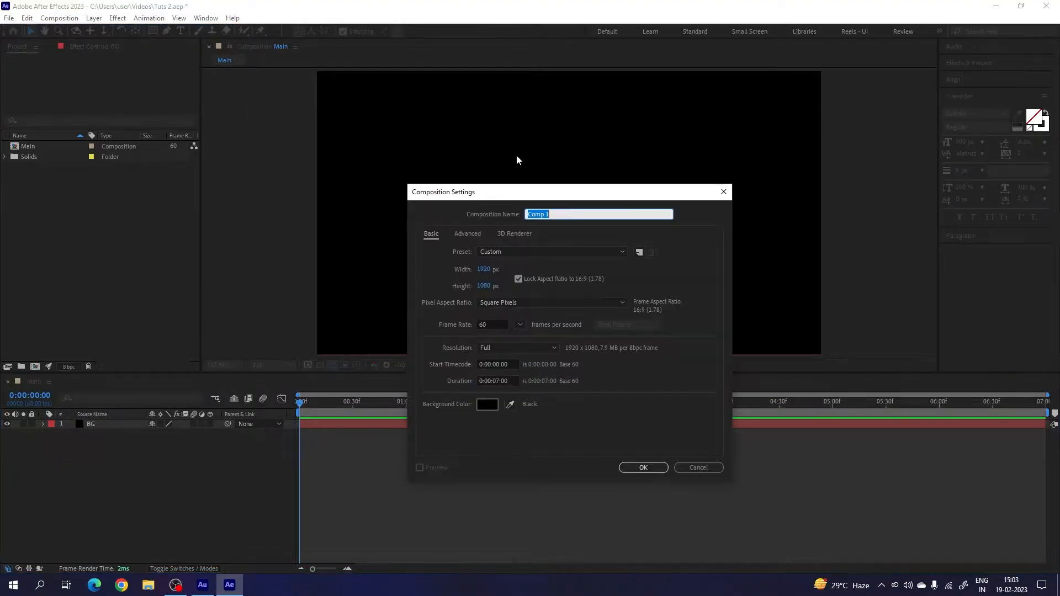
text(Media)
click(643, 467)
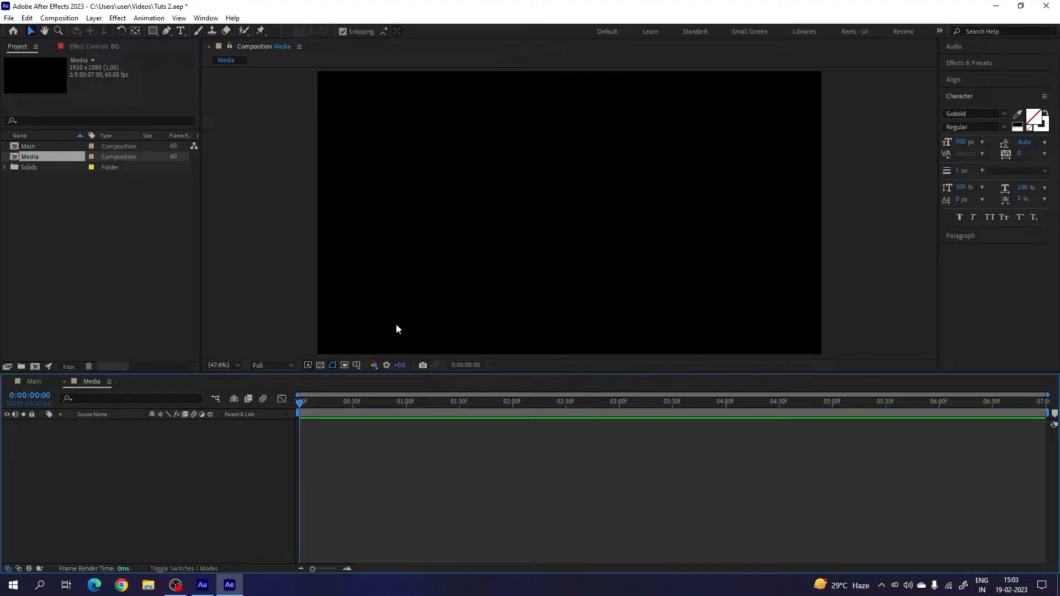
Import the portrait JPG ending in v2hLKbJj6A-unsplash from the Free Stoke Images folder in Downloads as footage.
right_click(79, 224)
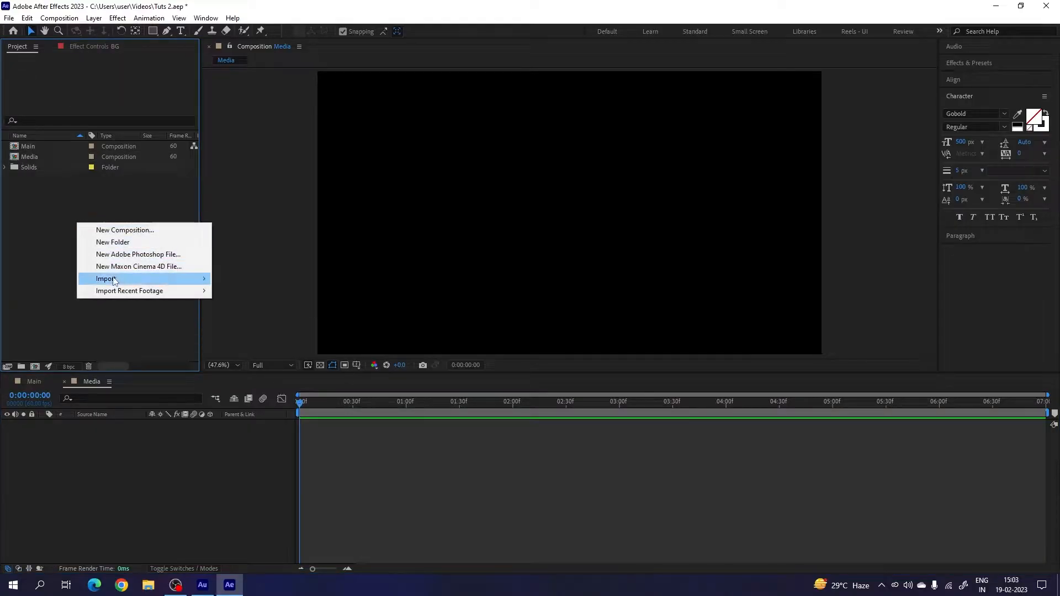
mouse_move(138, 279)
click(285, 281)
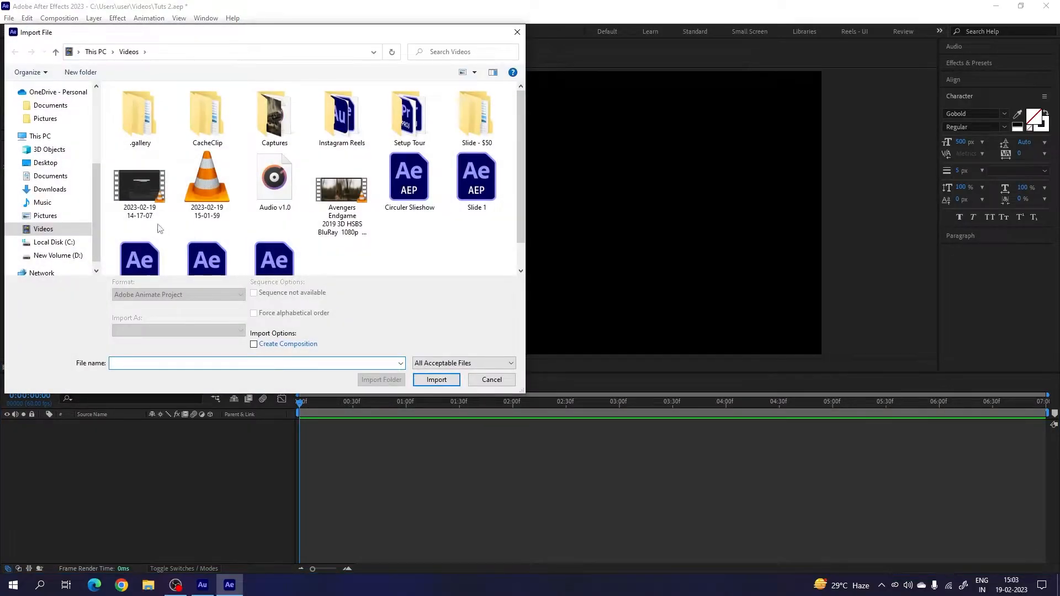
click(50, 189)
scroll(285, 204, down, 10)
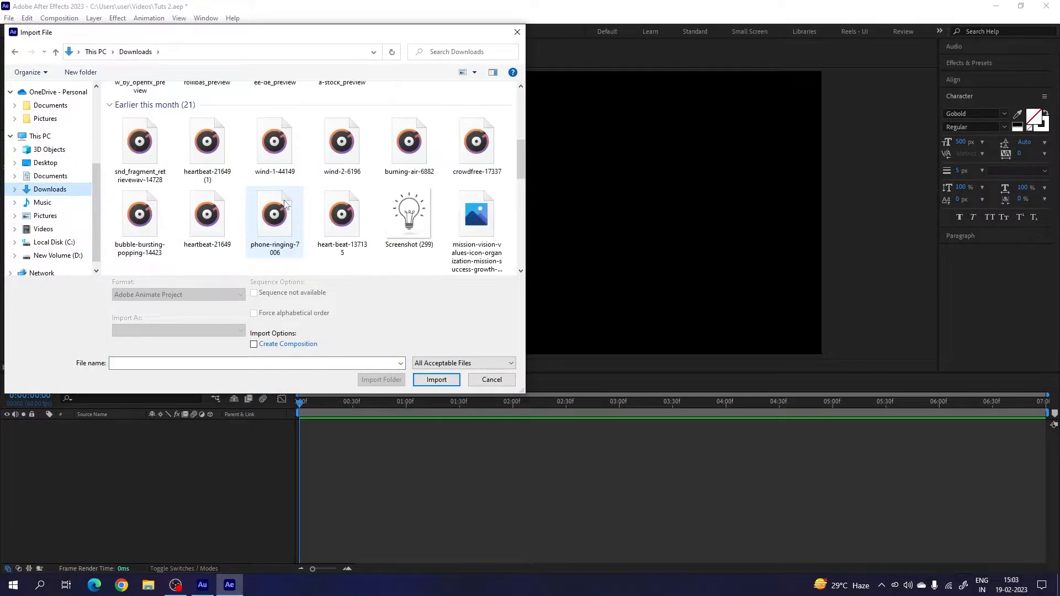
double_click(207, 218)
click(147, 201)
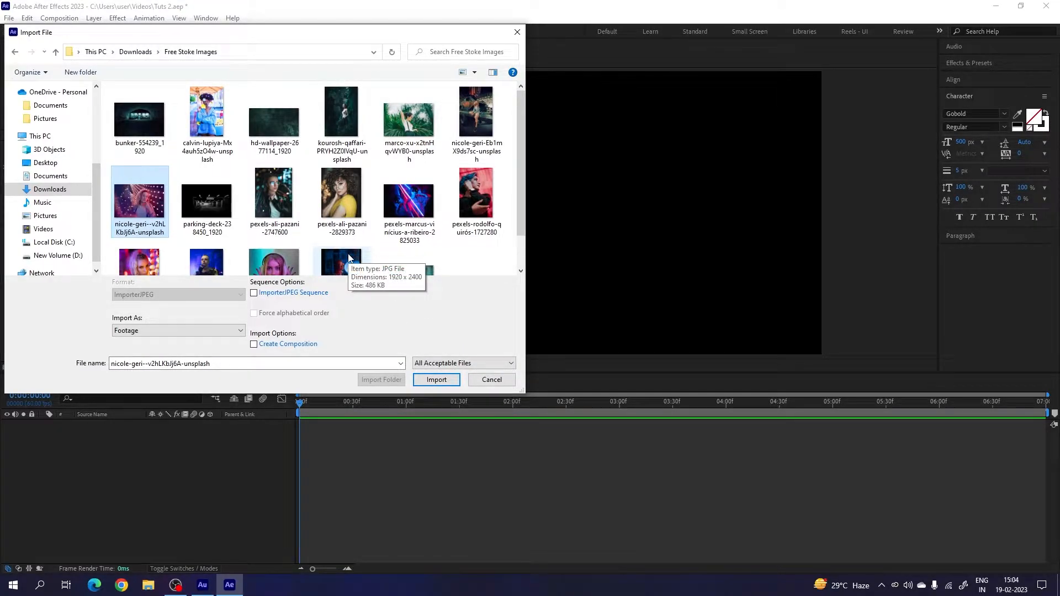
click(437, 381)
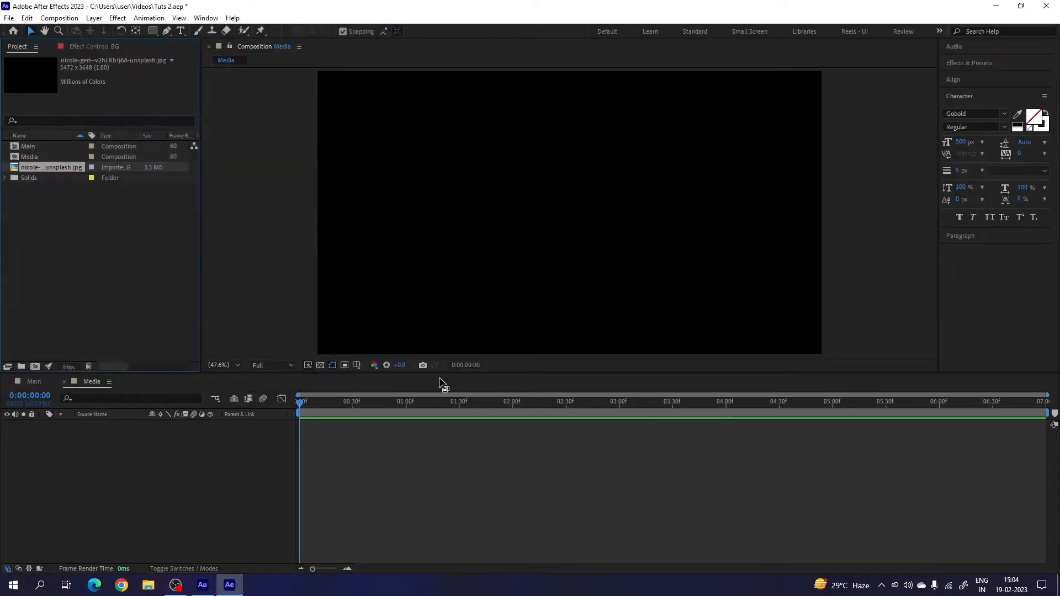
Place the imported portrait photo in the Media composition and scale it to 36%.
click(68, 202)
click(60, 168)
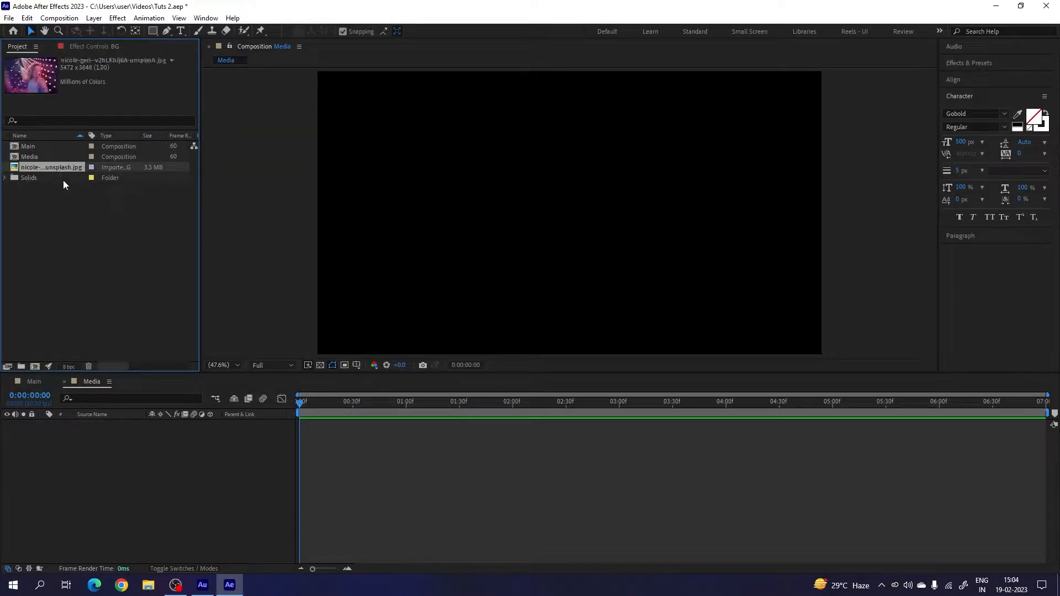
drag(62, 167, 144, 443)
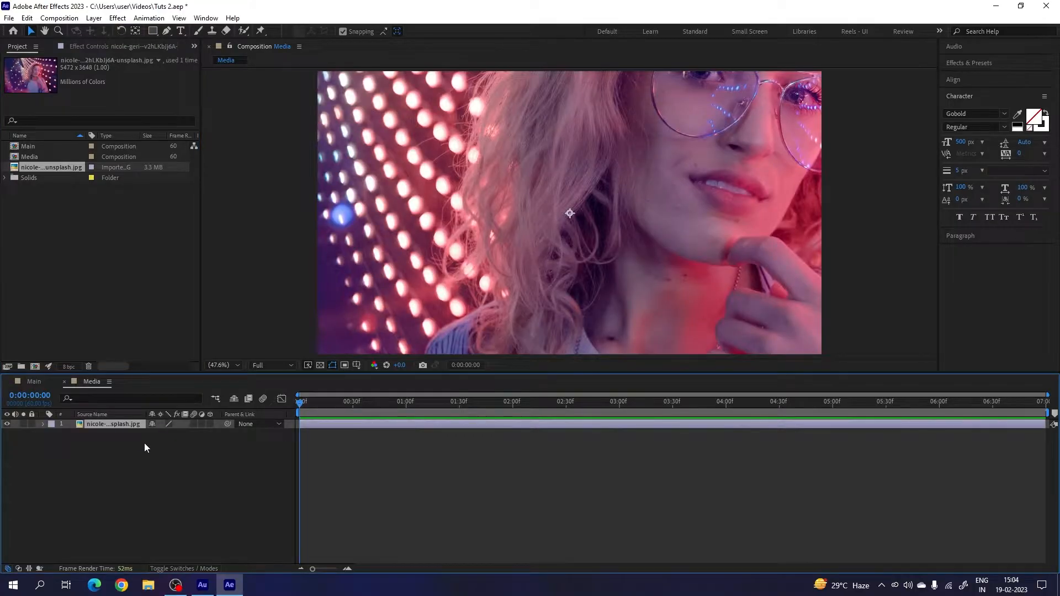
key(s)
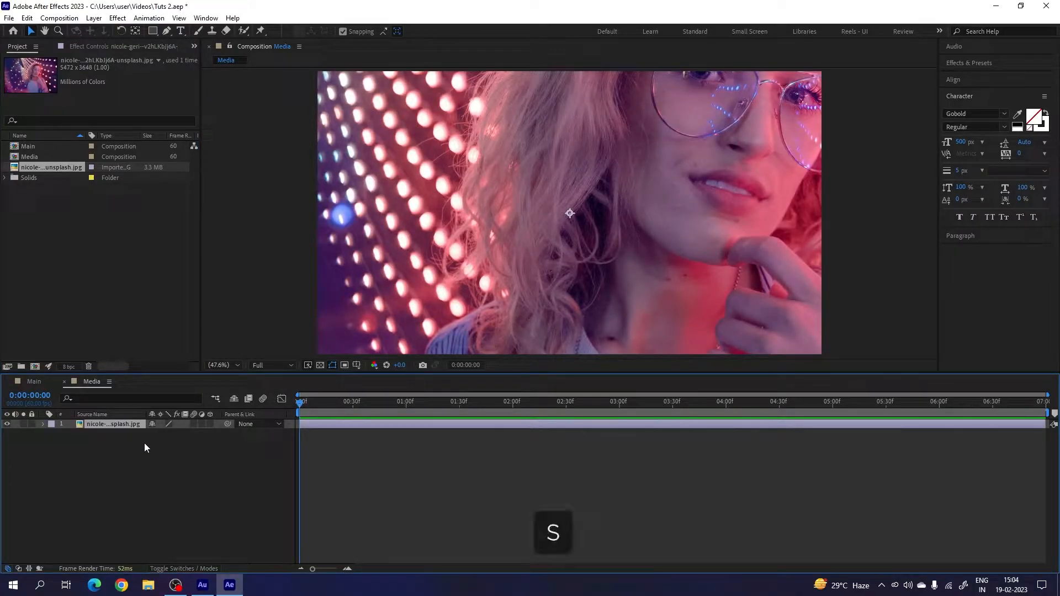
drag(190, 437, 159, 443)
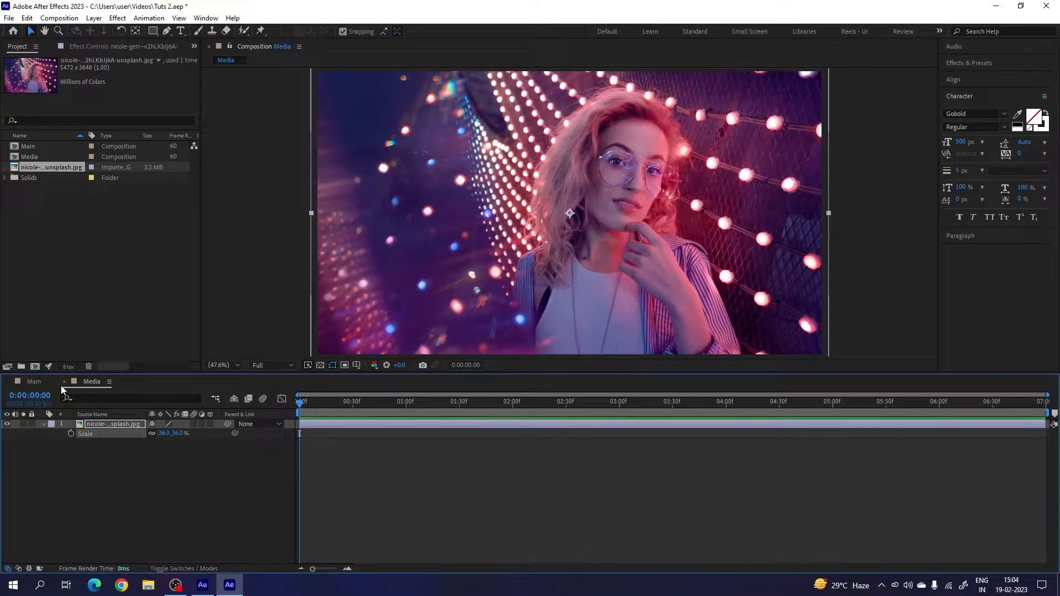
Nest the Media composition above BG in Main and add a 100% Scale keyframe to it at 0:00:06:59.
click(38, 382)
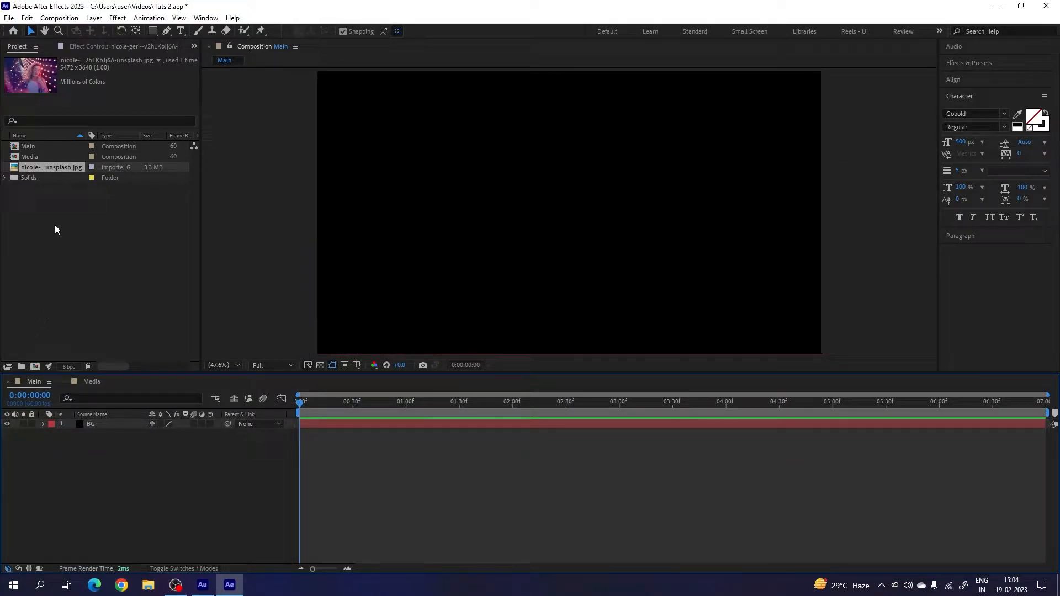
drag(41, 157, 110, 419)
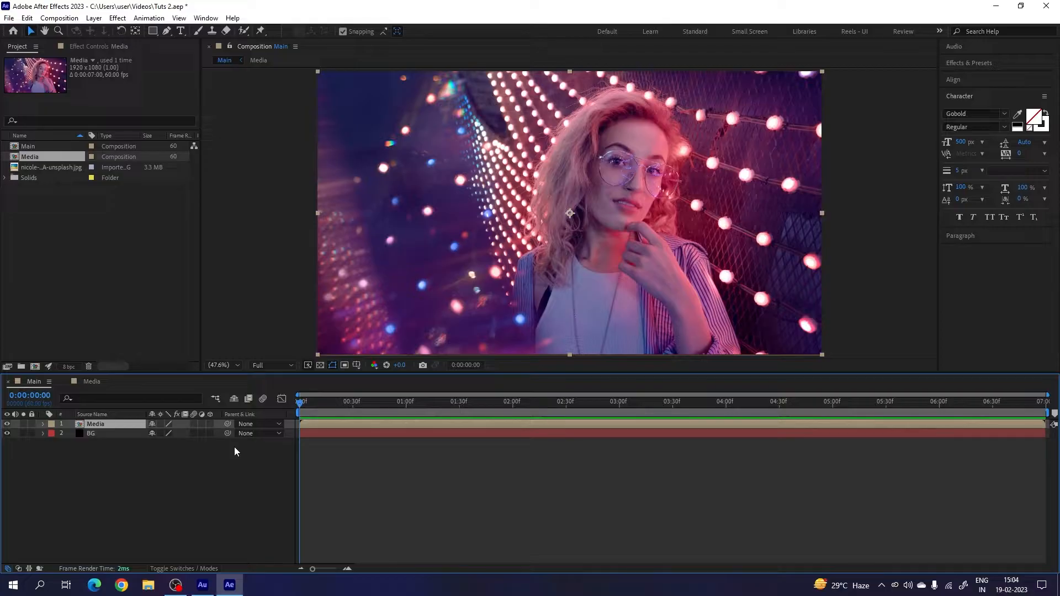
key(s)
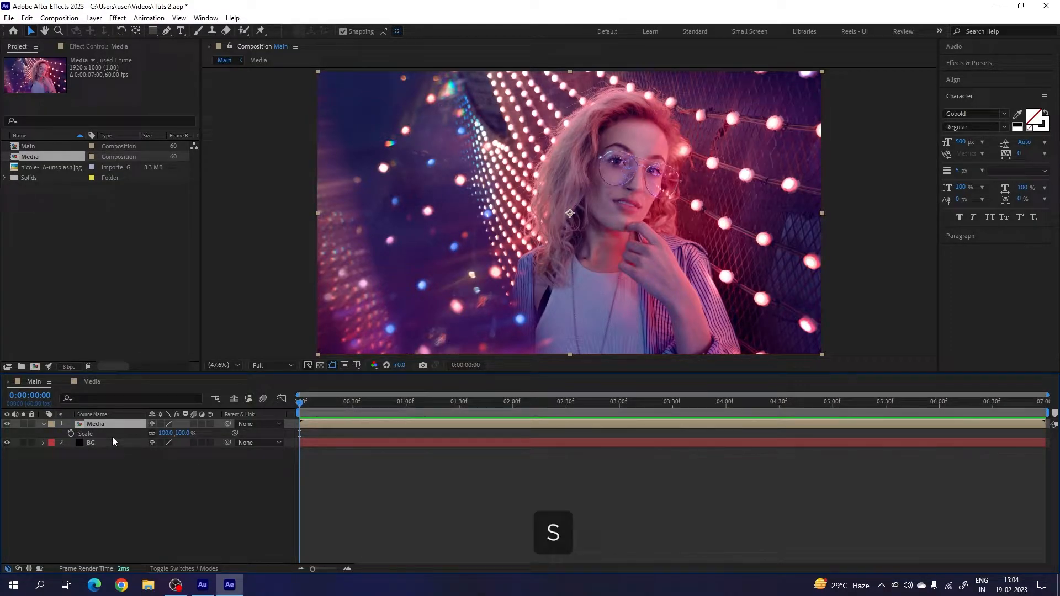
drag(506, 405, 1059, 434)
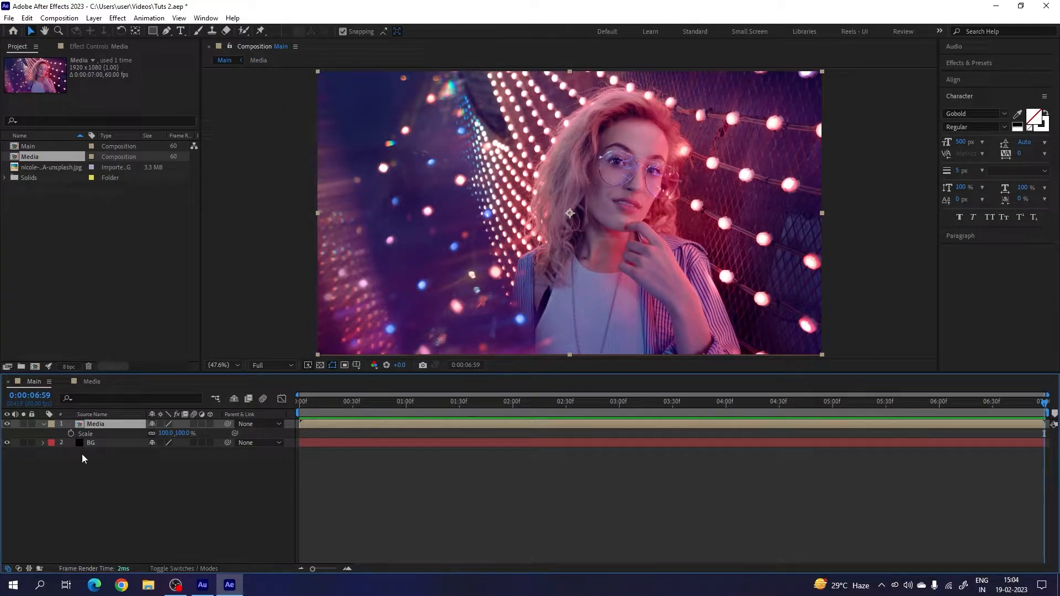
click(72, 435)
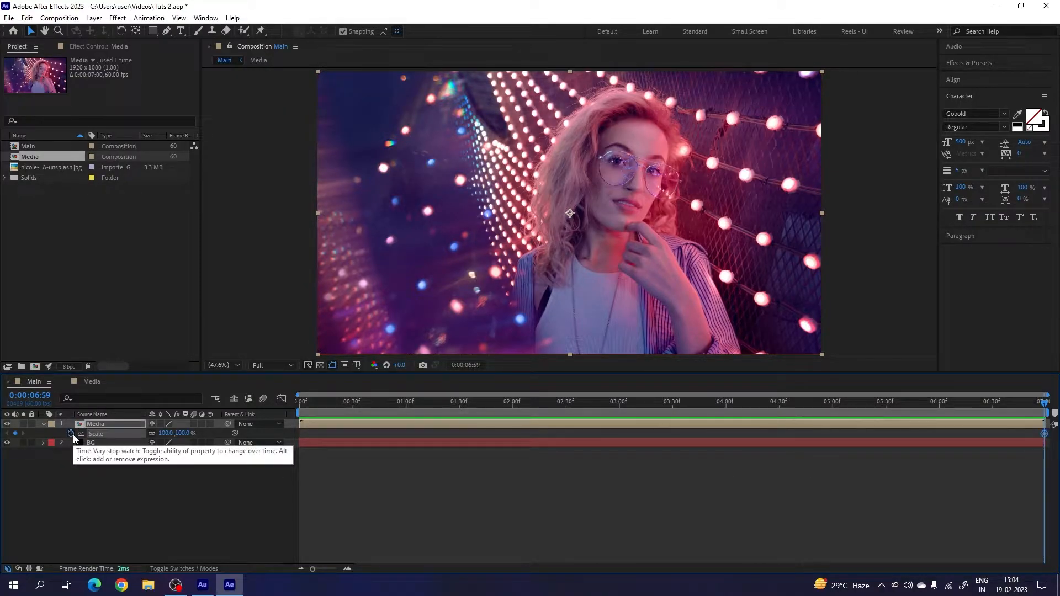
Set the Media layer's Scale to 115% at 0:00:00:00, check the zoom-out animation and collapse the layer.
drag(469, 412, 263, 411)
click(187, 434)
text(115)
key(Return)
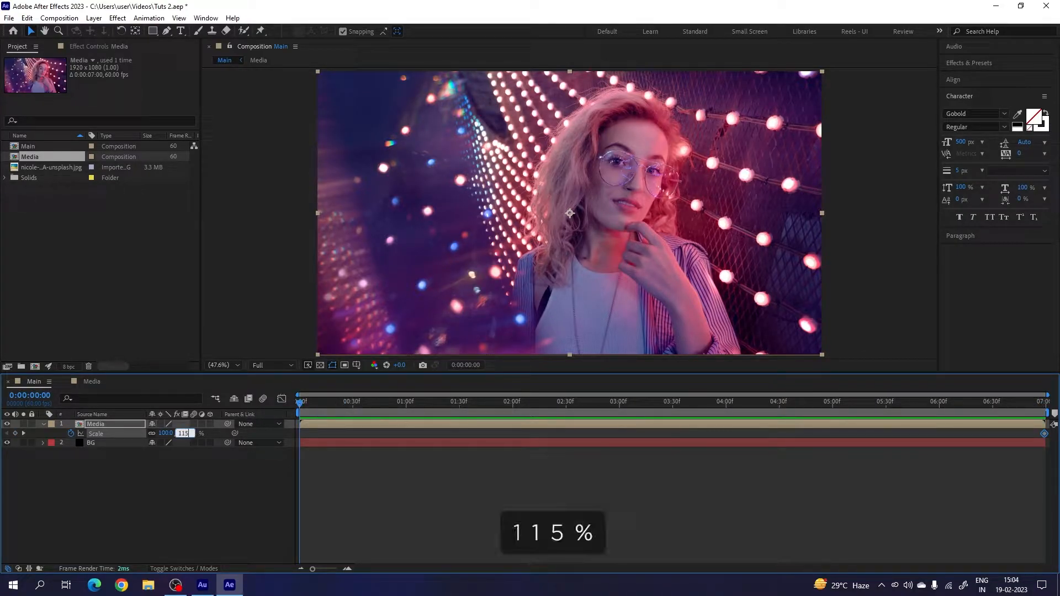
drag(305, 405, 585, 425)
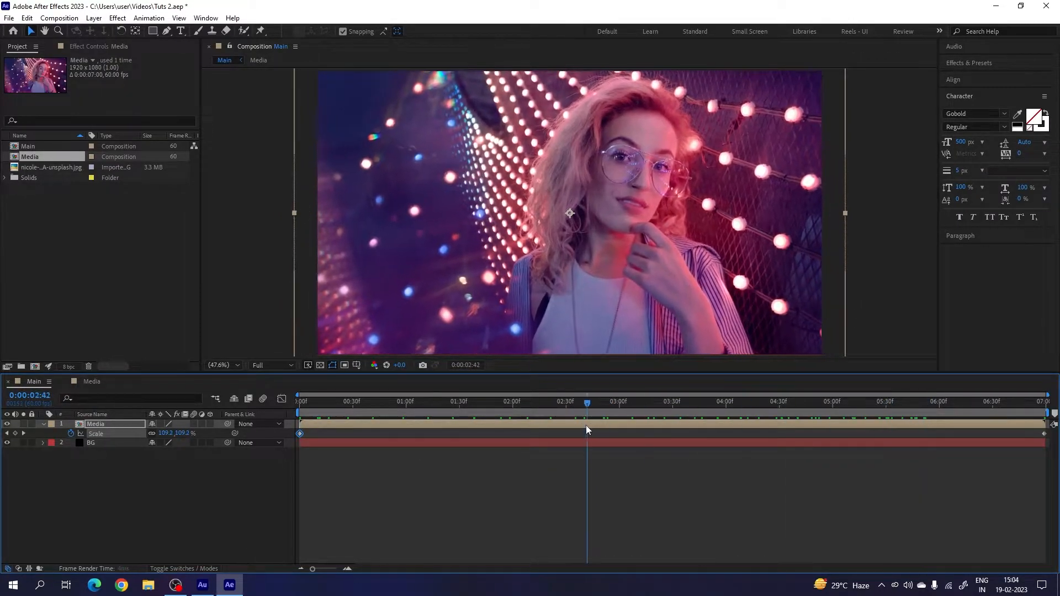
click(43, 424)
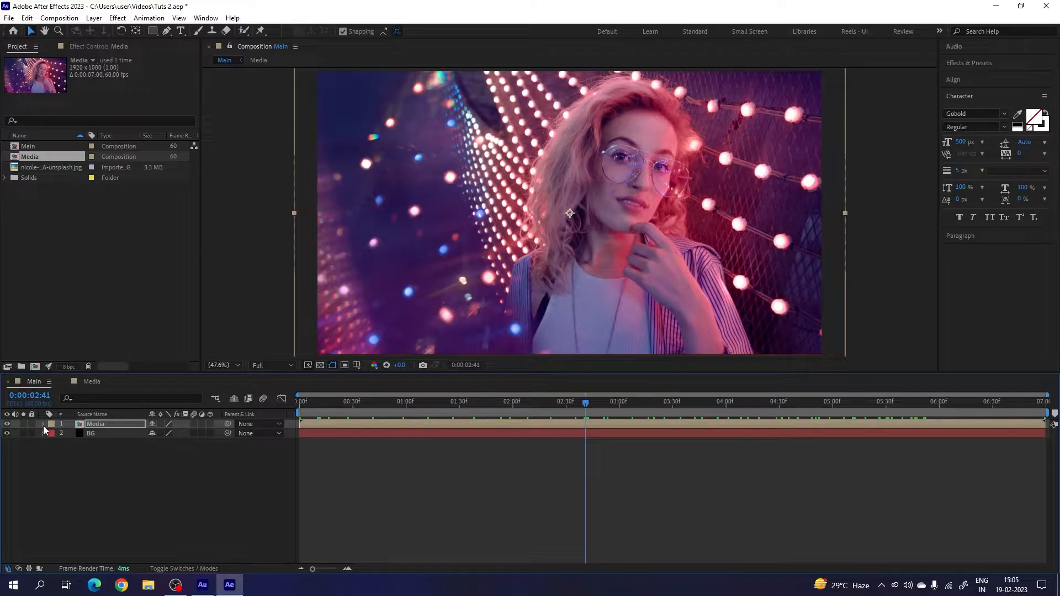
Find the Tint colour correction effect and apply it to the Media layer.
click(102, 424)
click(976, 64)
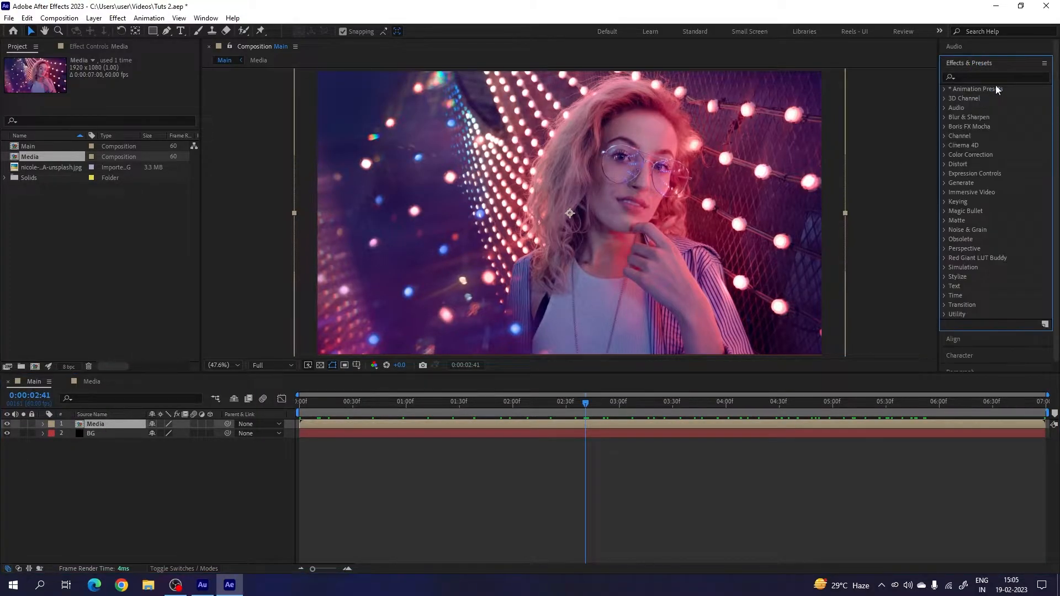
click(996, 76)
text(tint)
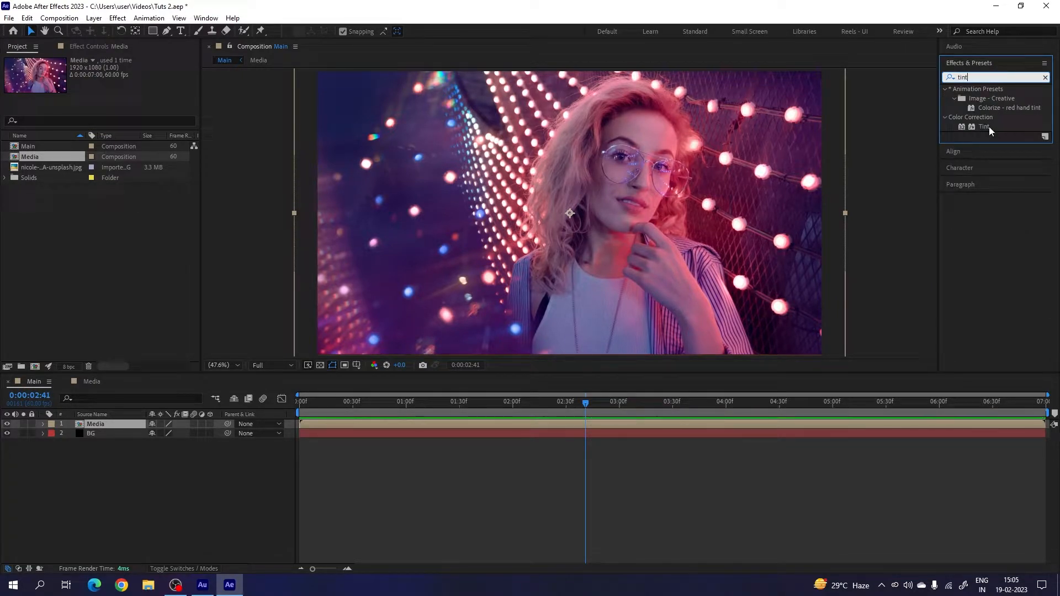
drag(983, 128, 648, 250)
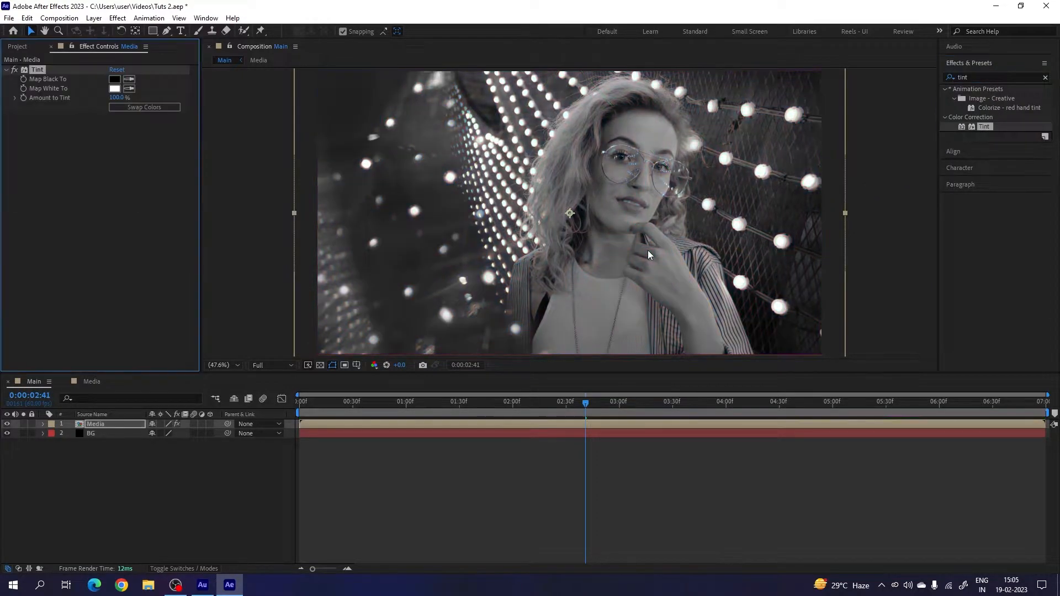
Keyframe the Media layer's Amount to Tint at 0:00:05:00 with a value of 0%.
drag(618, 409, 833, 436)
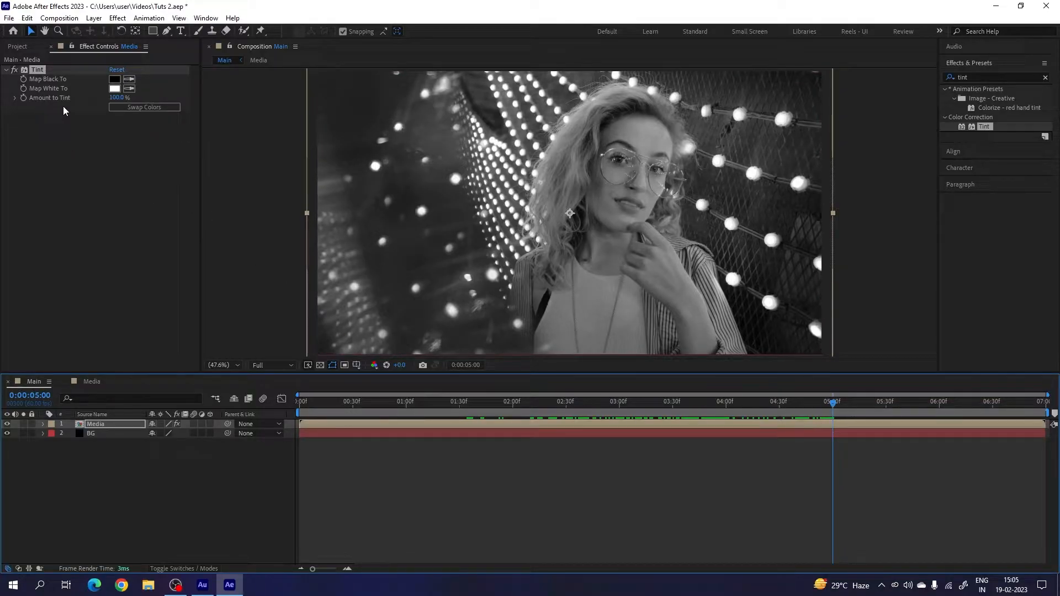
click(24, 98)
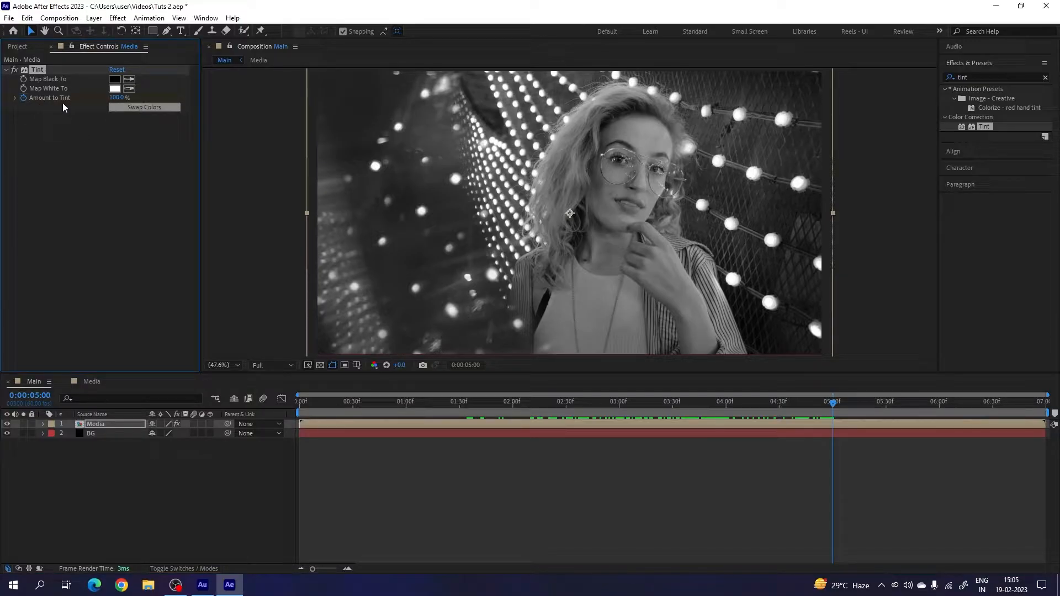
click(117, 97)
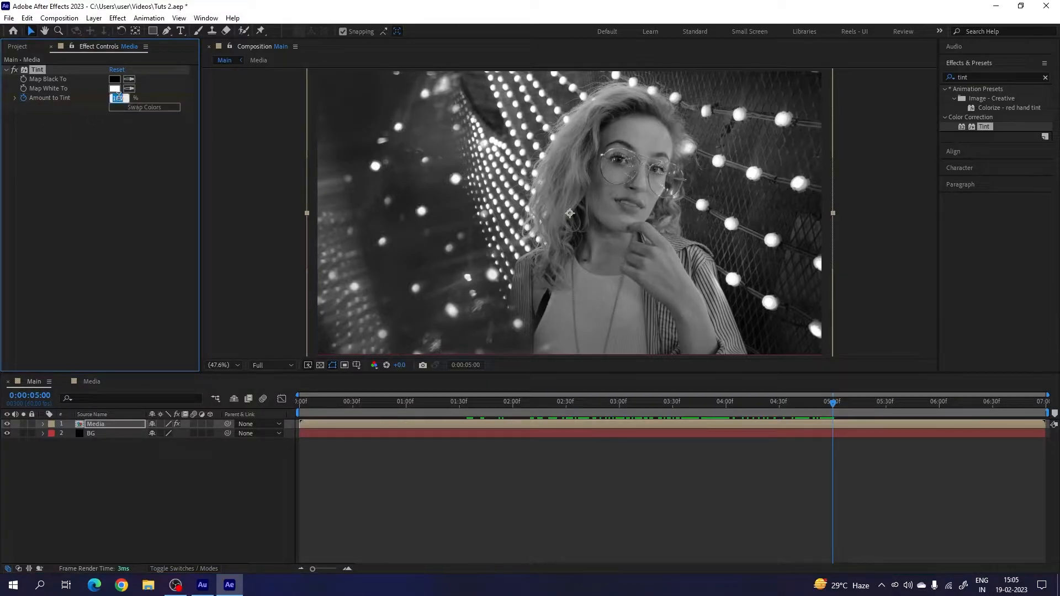
text(0)
key(Return)
Set Amount to Tint to 100% at 0:00:02:00 and check the transition from black and white to colour.
drag(778, 406, 511, 429)
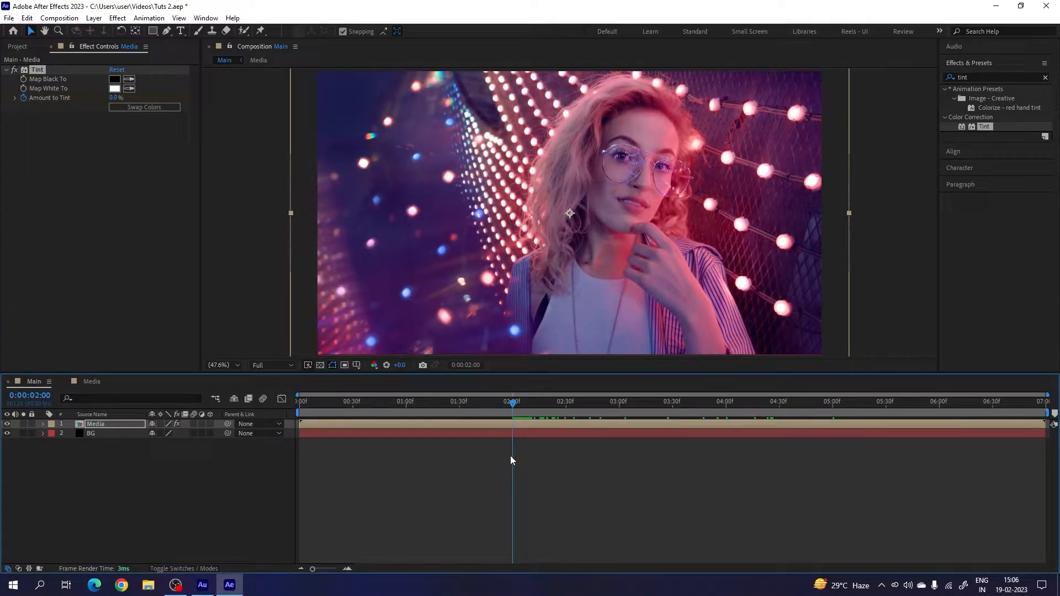
drag(114, 98, 177, 100)
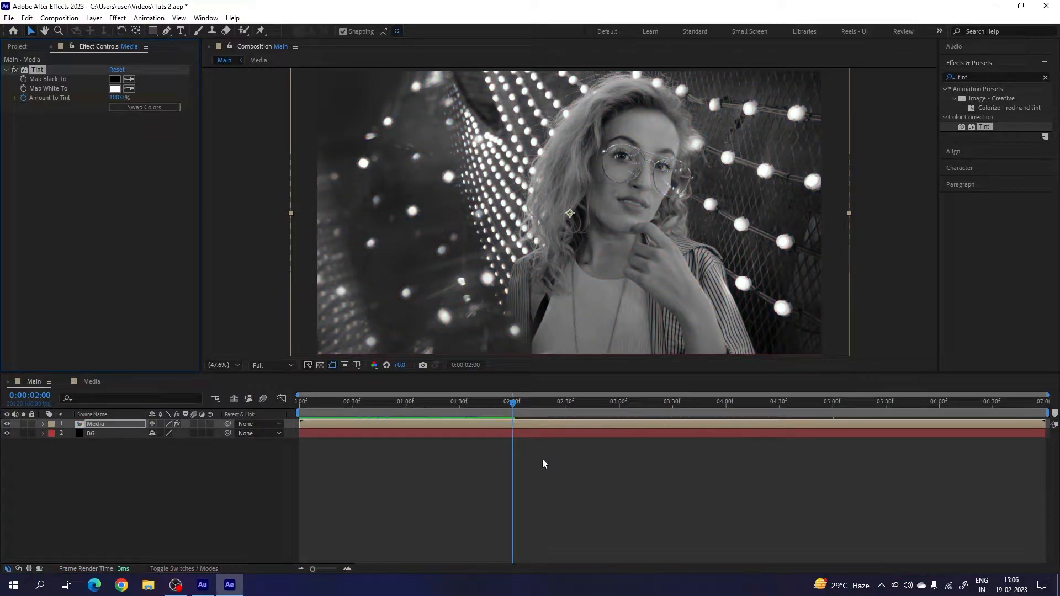
drag(501, 406, 765, 413)
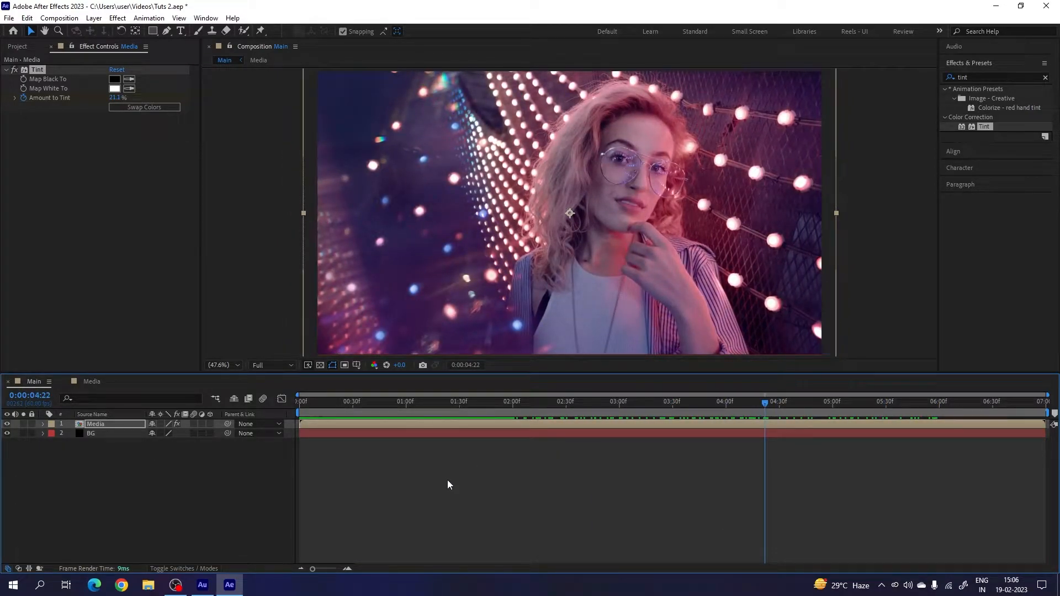
Find the Curves colour correction effect and apply it to the Media layer.
drag(1021, 76, 940, 80)
text(cur)
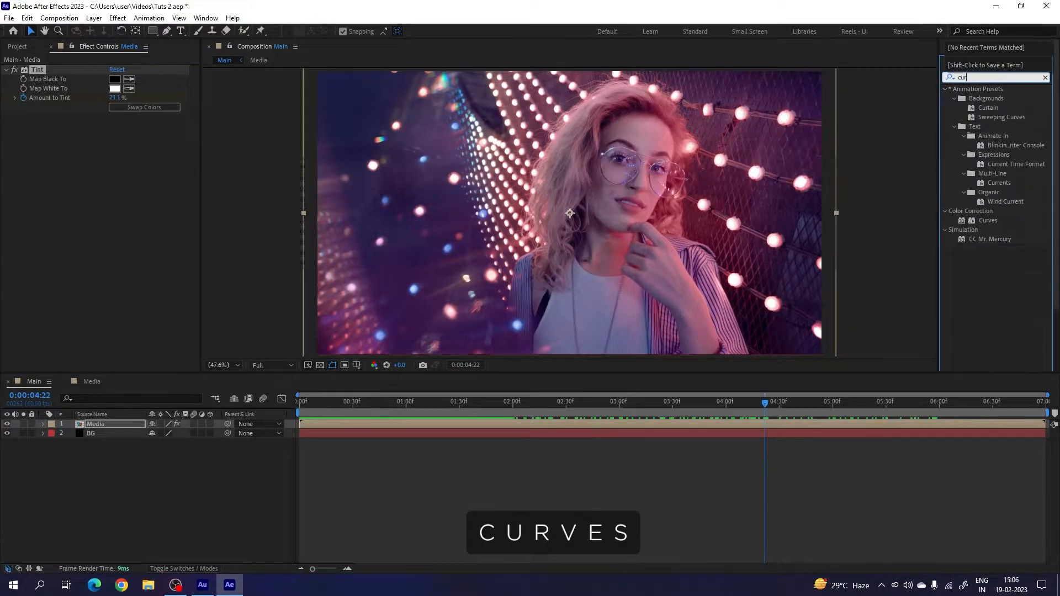
drag(989, 220, 164, 267)
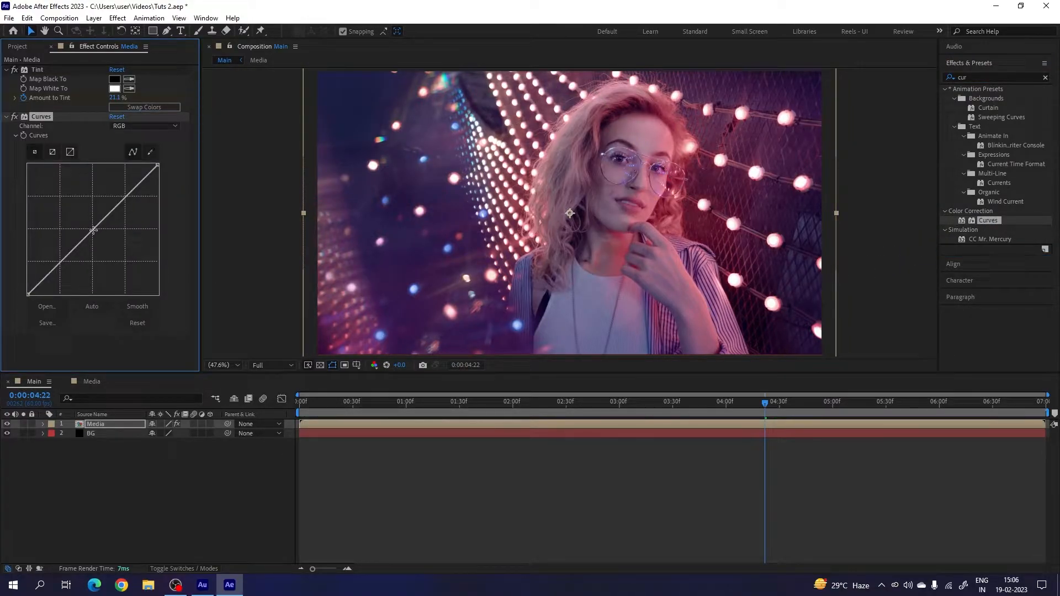
Lower the RGB curve's midpoint slightly, raise the Blue curve's midpoint slightly, and check the grade across the timeline.
drag(95, 231, 95, 231)
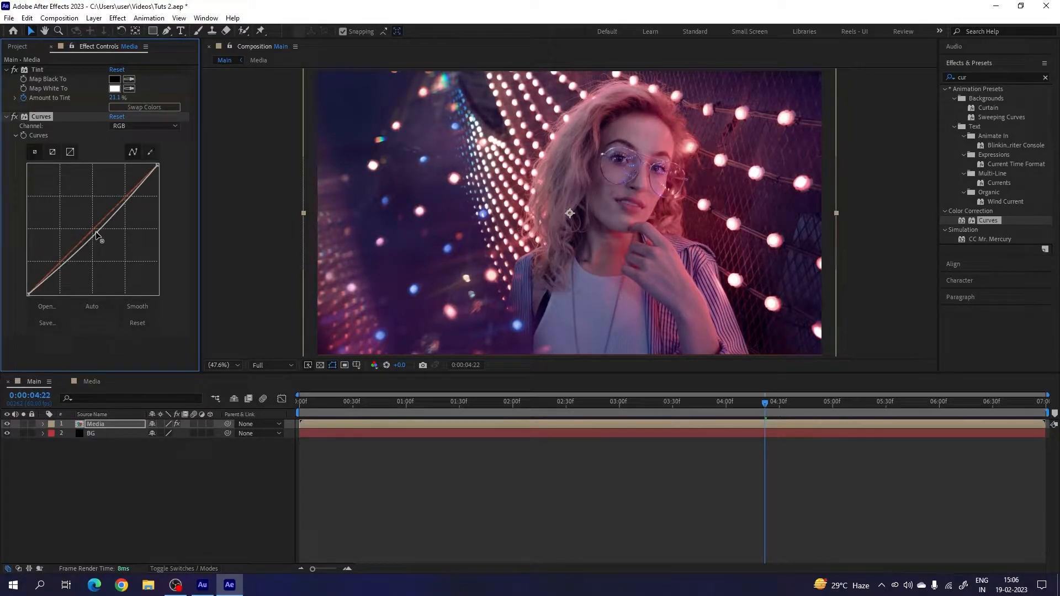
click(148, 126)
click(147, 177)
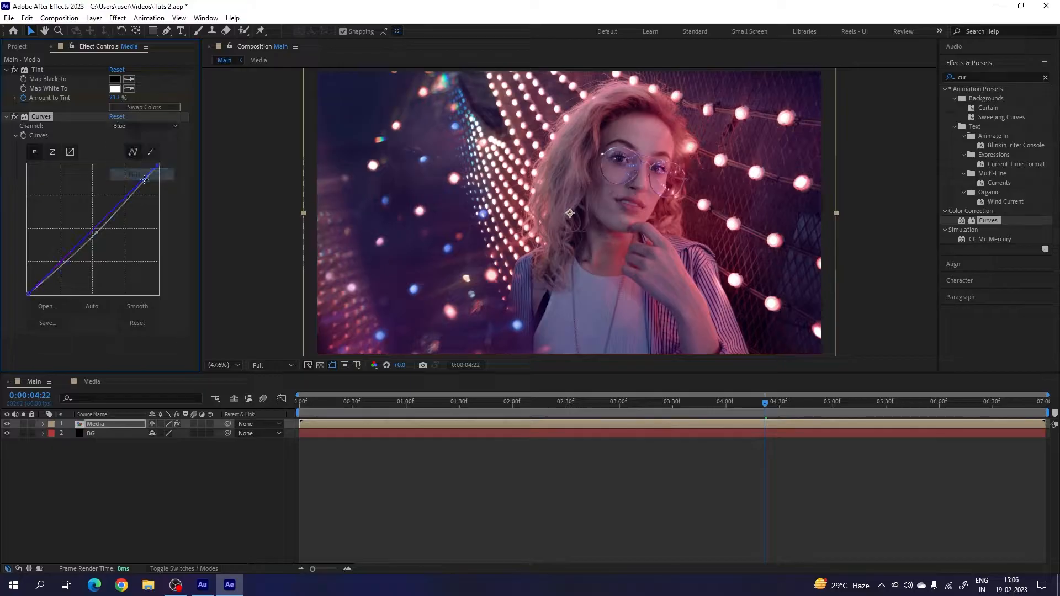
drag(91, 230, 90, 227)
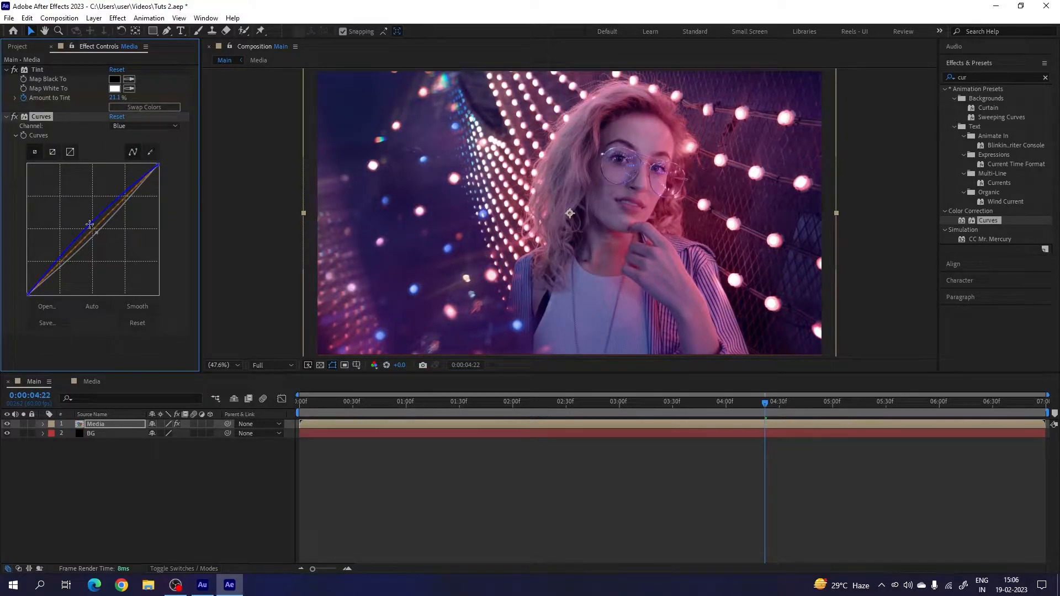
drag(551, 407, 455, 411)
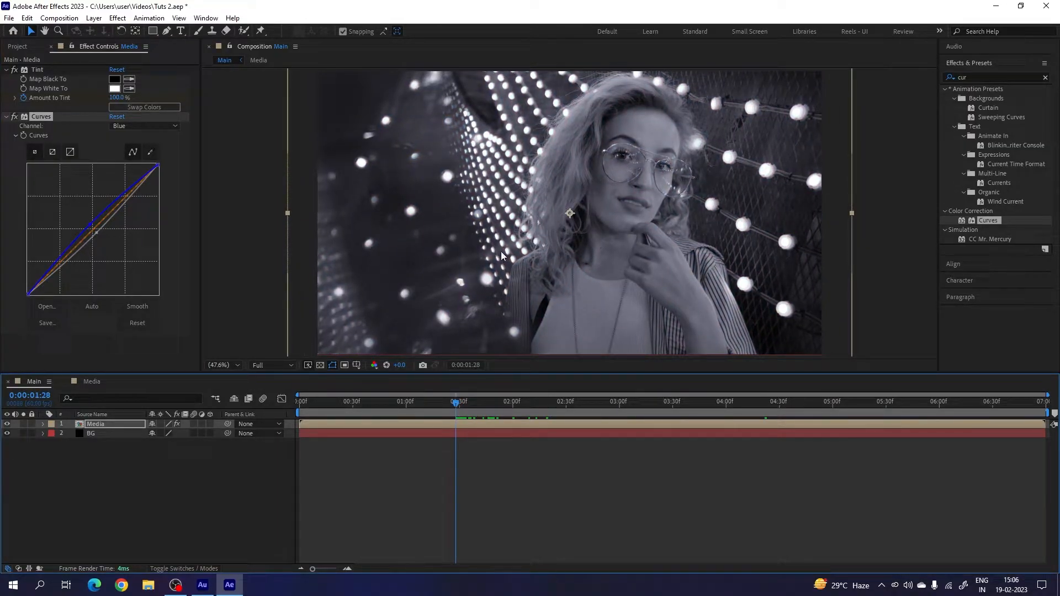
drag(472, 404, 725, 416)
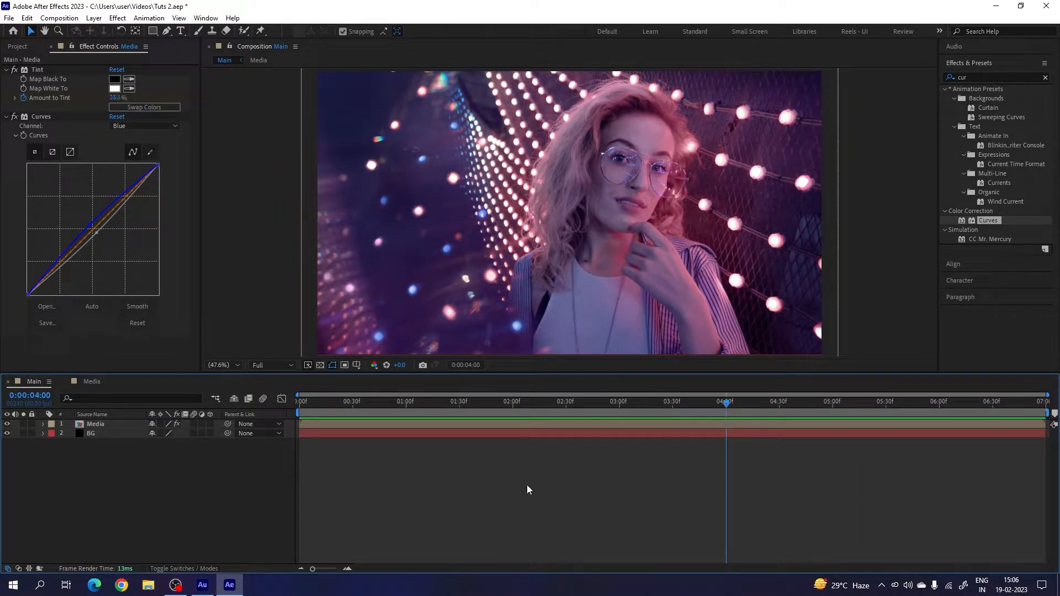
Reveal the Media layer's Opacity and keyframe it at 100% at 0:00:04:00.
click(110, 426)
key(t)
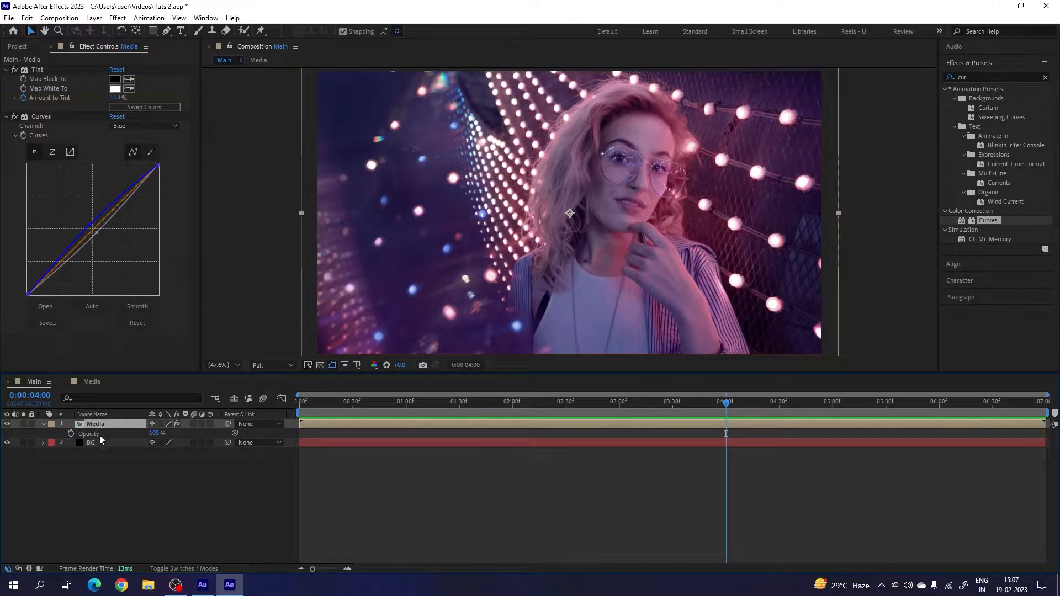
click(71, 434)
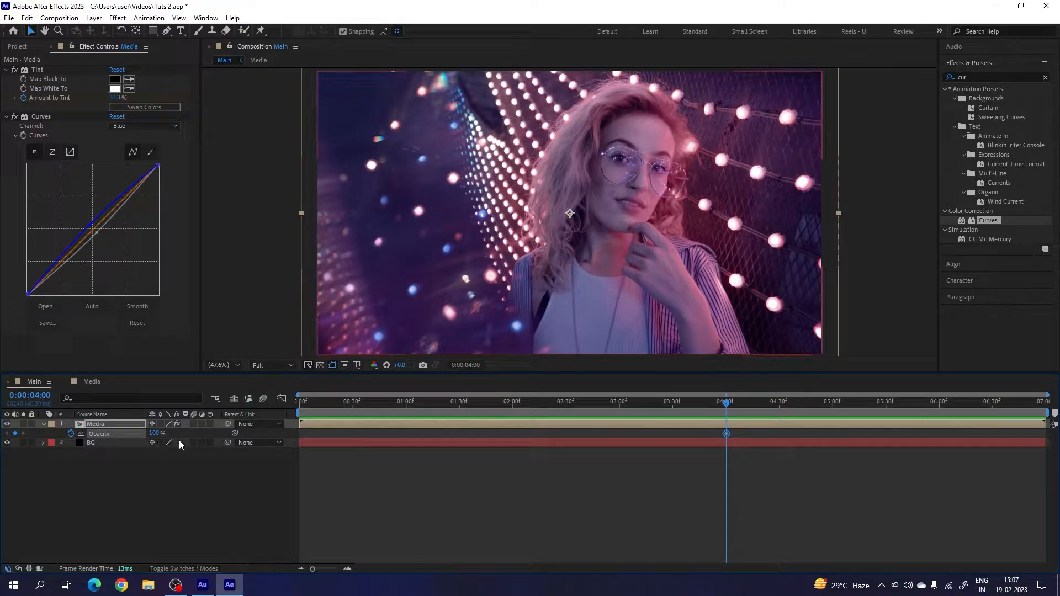
Set the Media layer's Opacity to 0% at 0:00:00:00, check the fade-in and collapse the layer.
drag(701, 405, 256, 404)
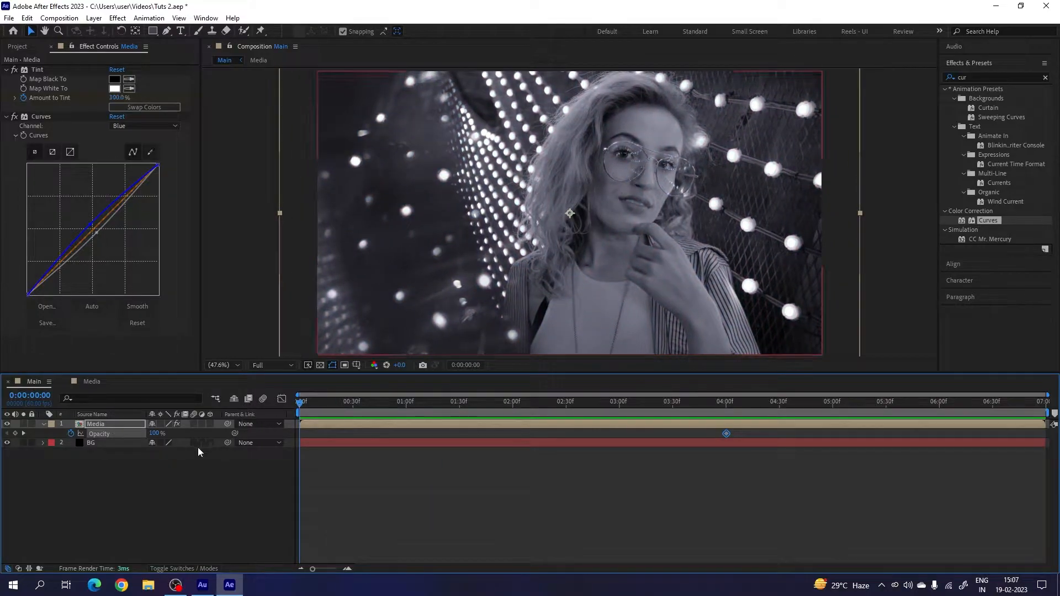
click(157, 434)
text(0)
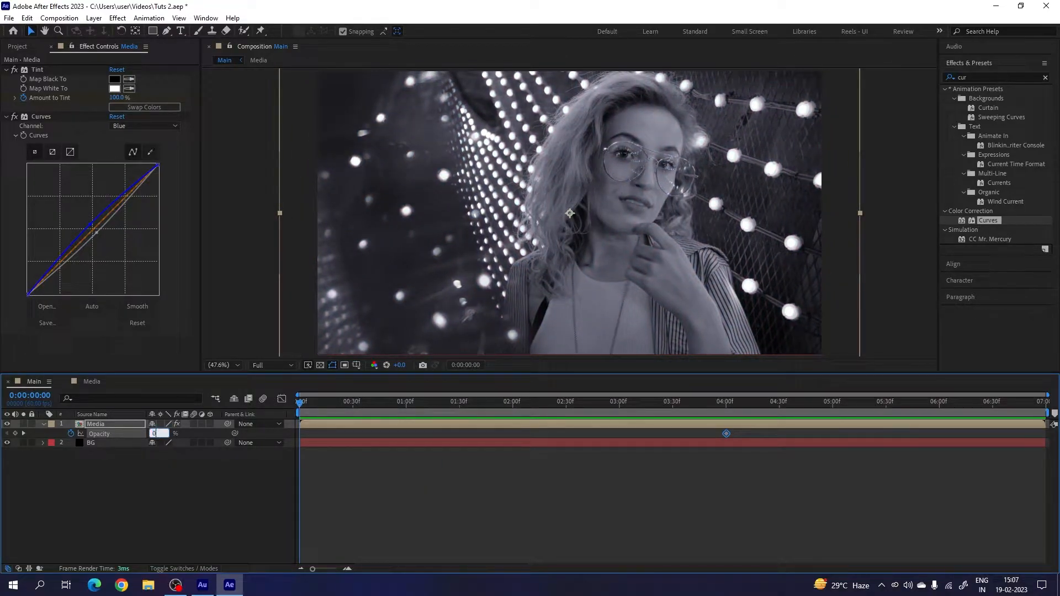
key(Return)
drag(307, 408, 819, 435)
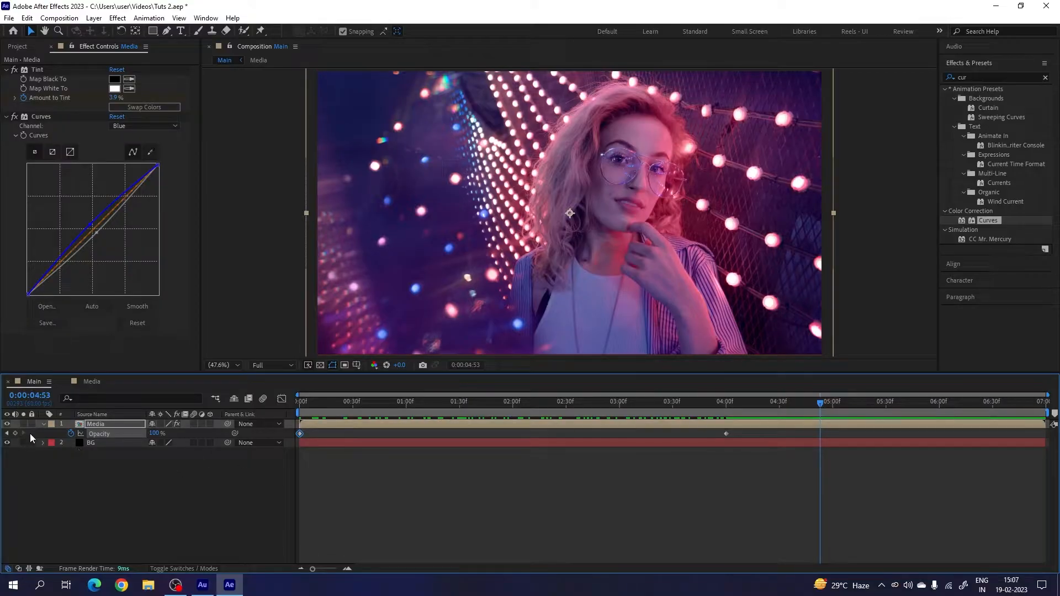
click(43, 424)
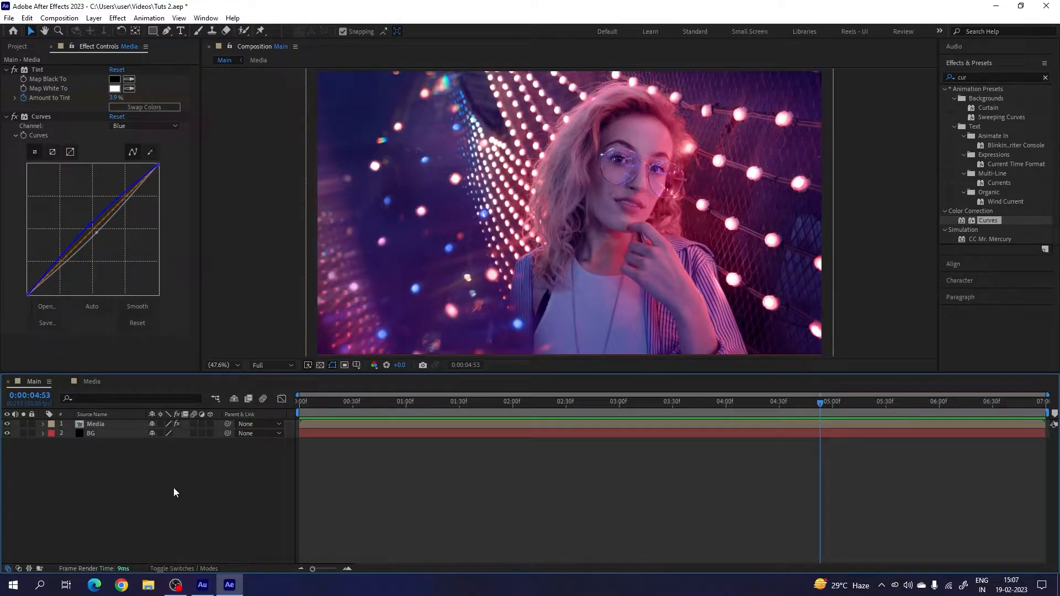
Create a black 1920 x 1080 px solid layer named Noise.
click(94, 18)
mouse_move(105, 31)
click(279, 43)
text(N)
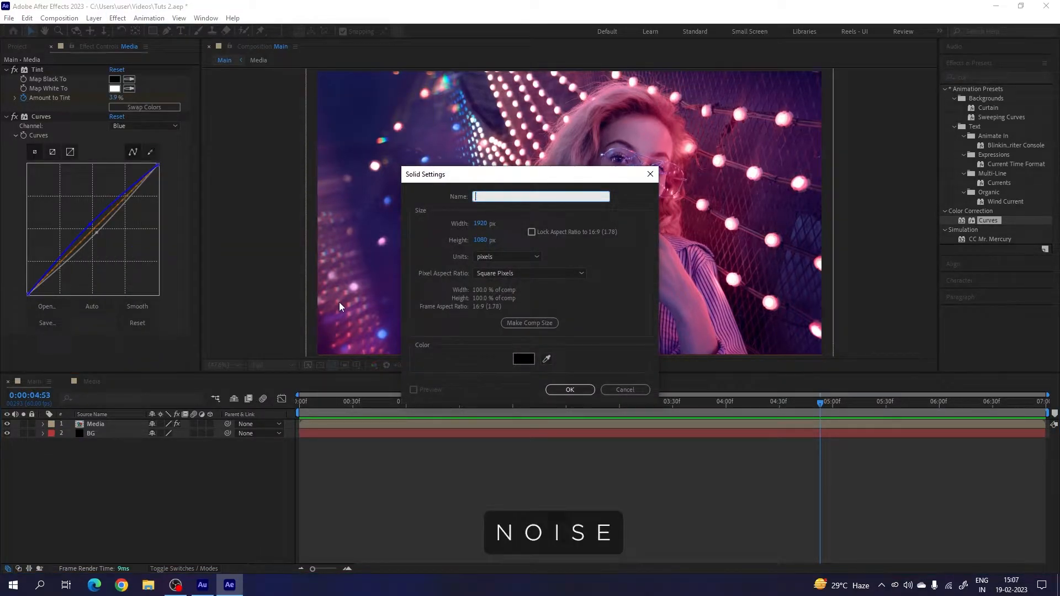
text(oise)
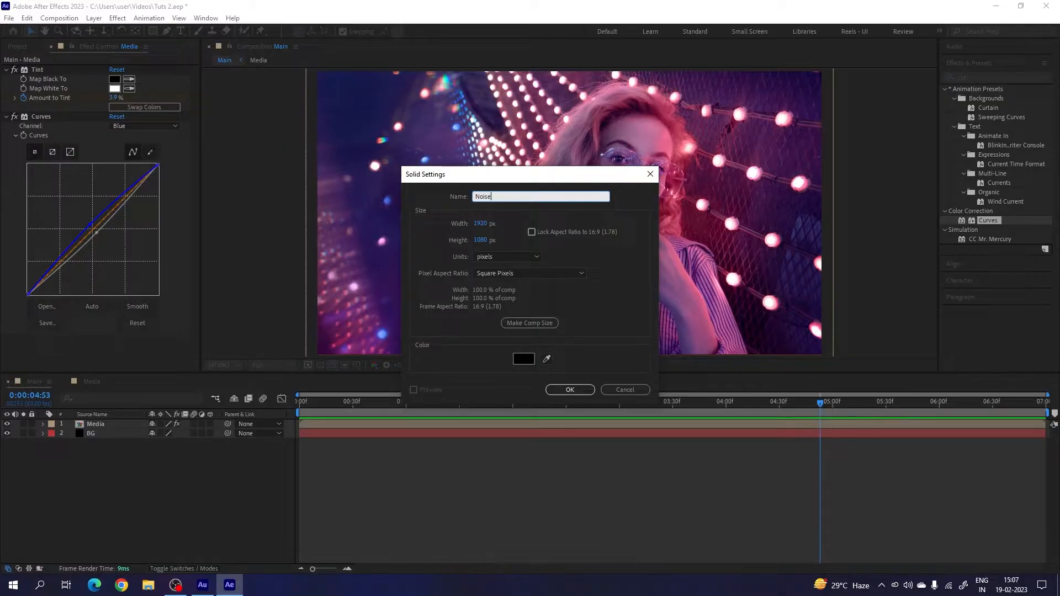
click(578, 393)
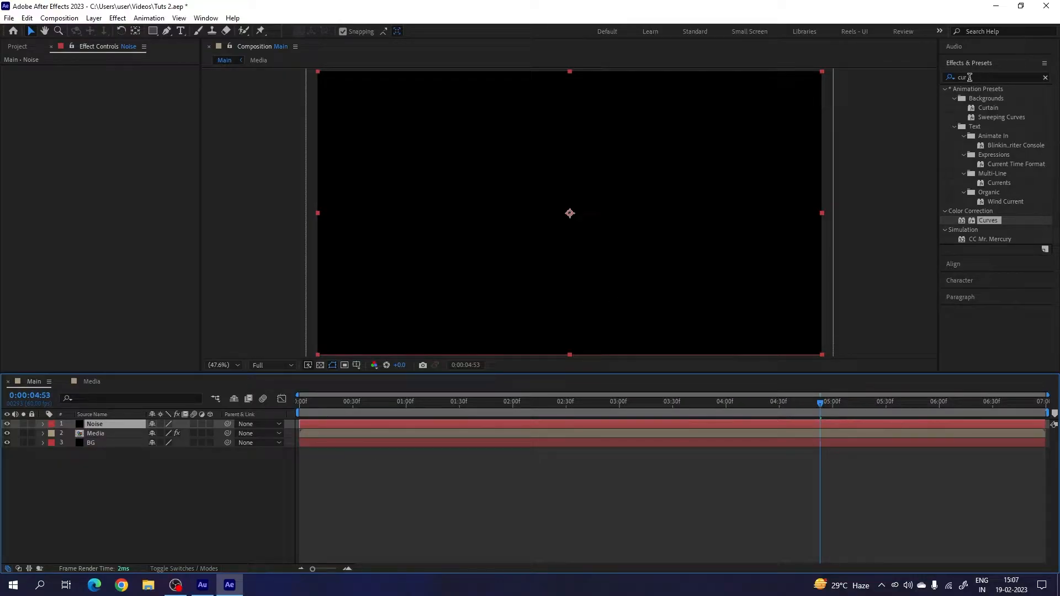
Find the Fractal Noise effect, apply it to the Noise layer and select that layer.
click(991, 77)
text(noise)
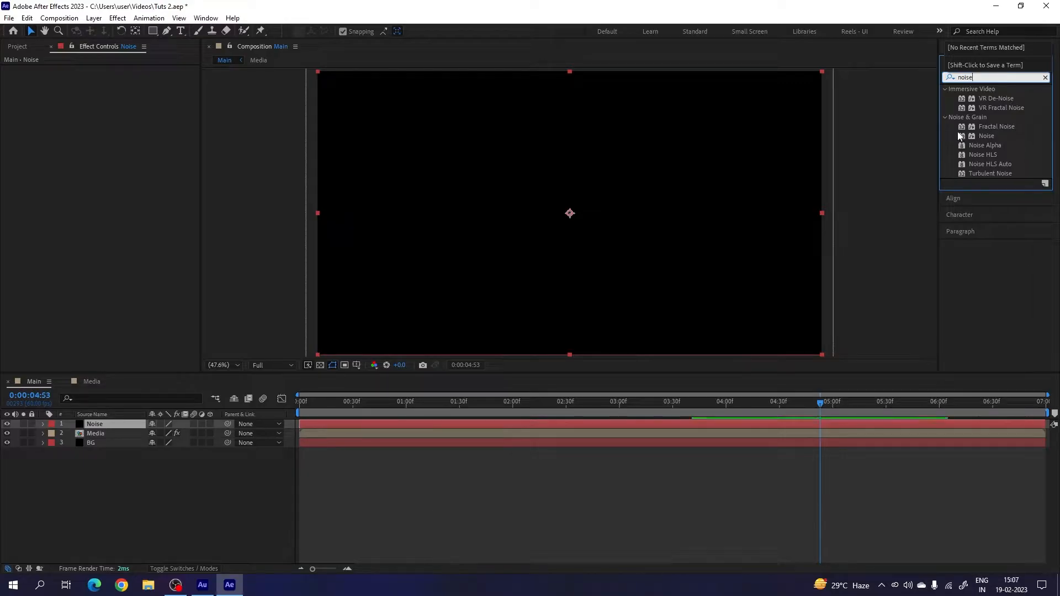
click(997, 127)
drag(996, 131, 670, 222)
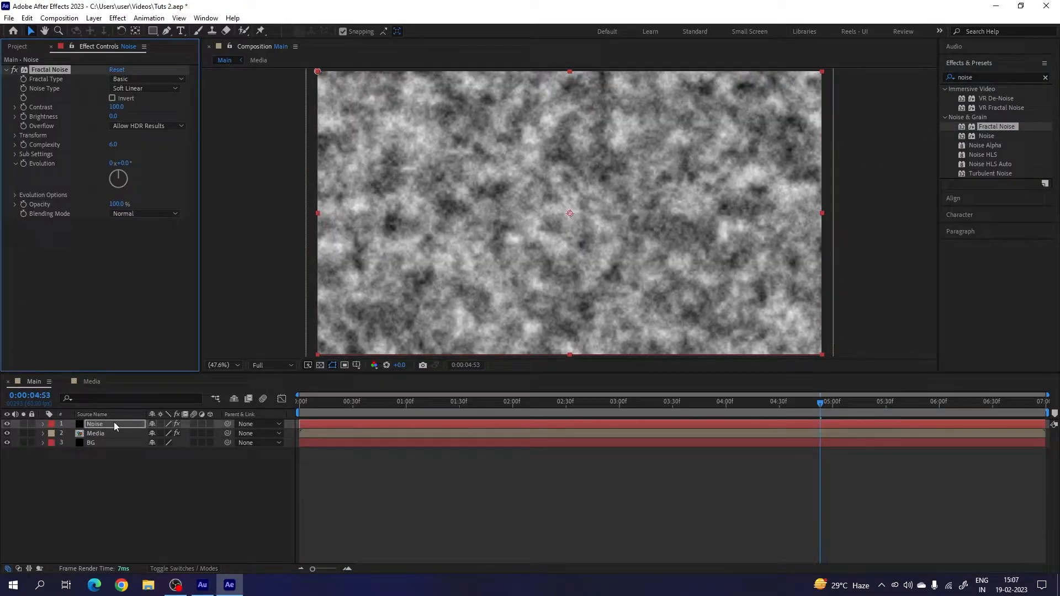
click(102, 426)
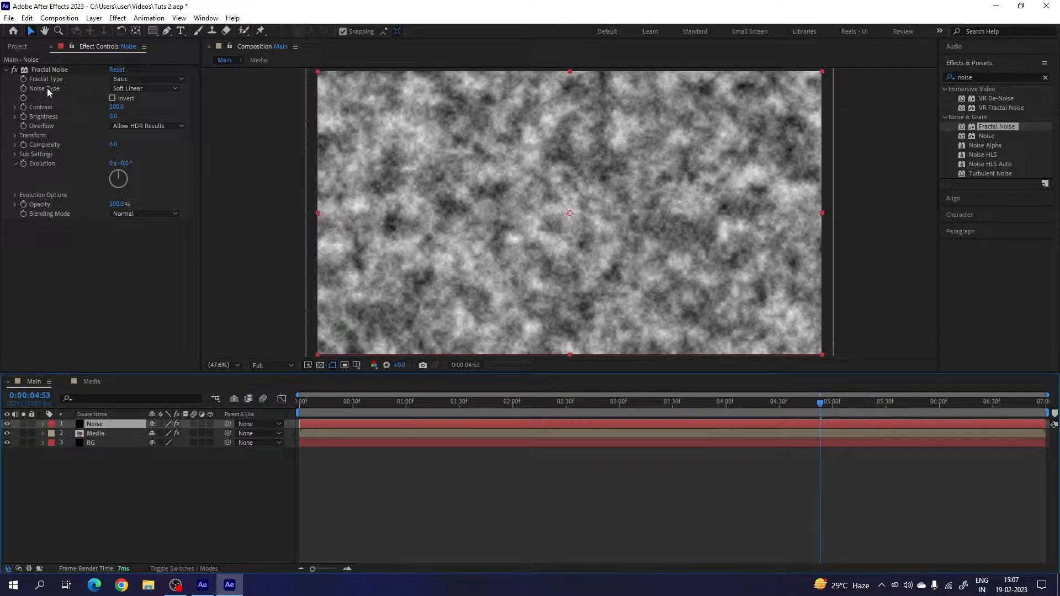
Set Fractal Noise to Fractal Type Dynamic, Noise Type Block and Contrast 50.
click(146, 79)
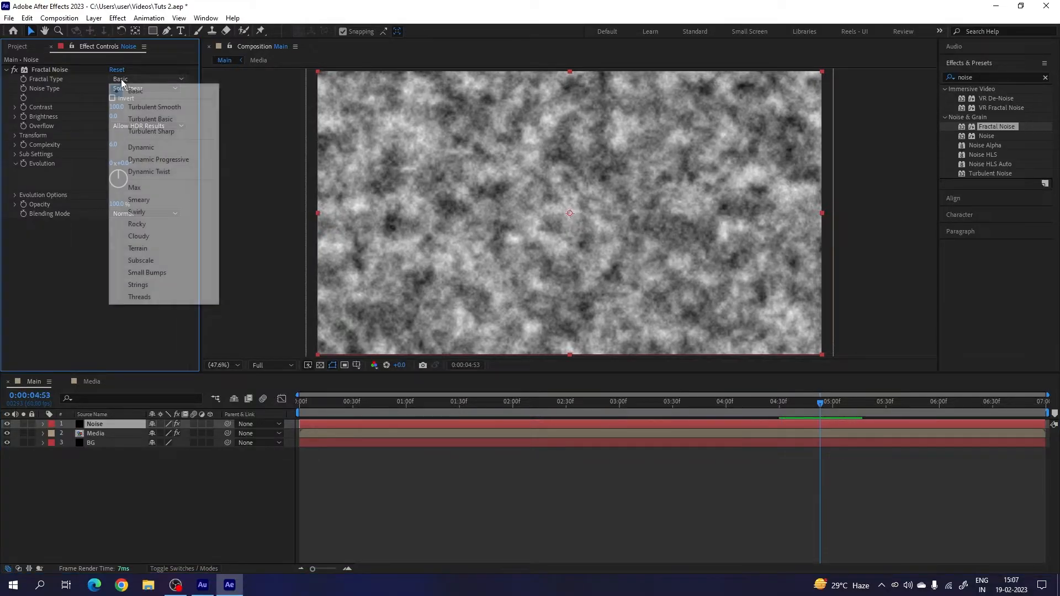
click(149, 146)
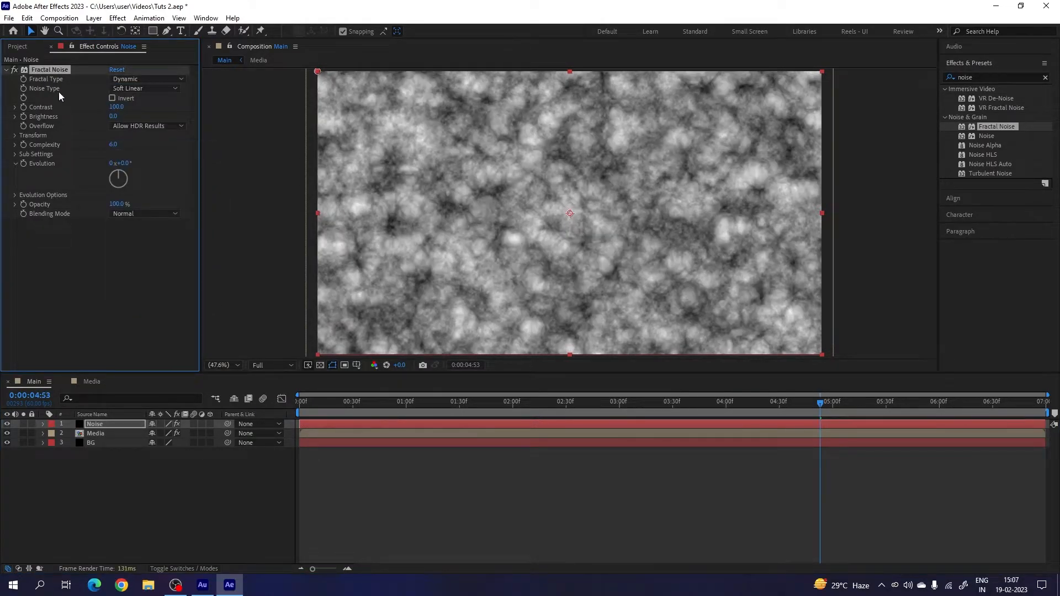
click(132, 89)
click(124, 97)
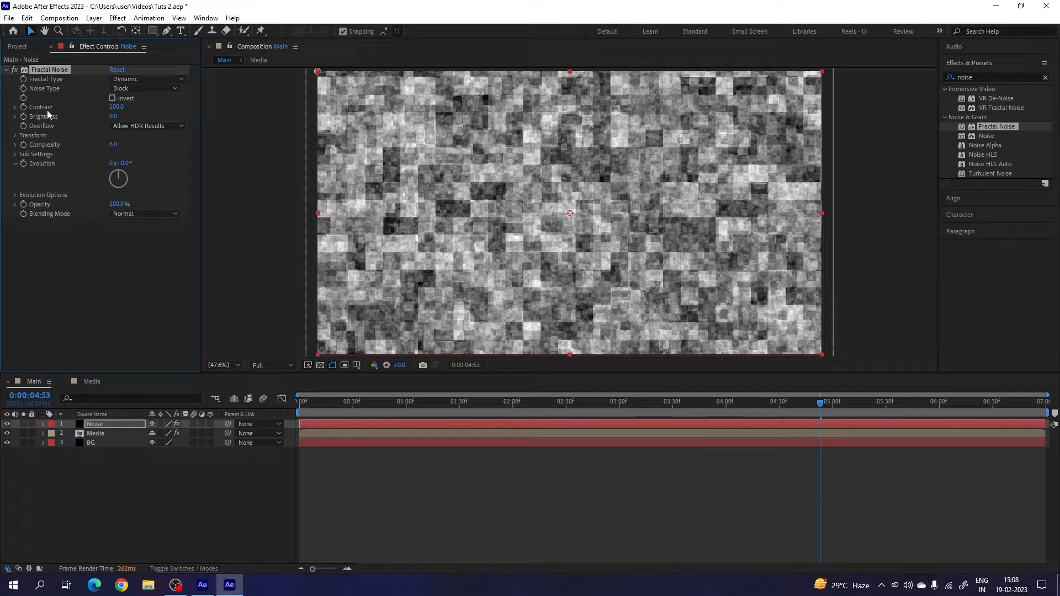
click(115, 108)
text(50)
key(Return)
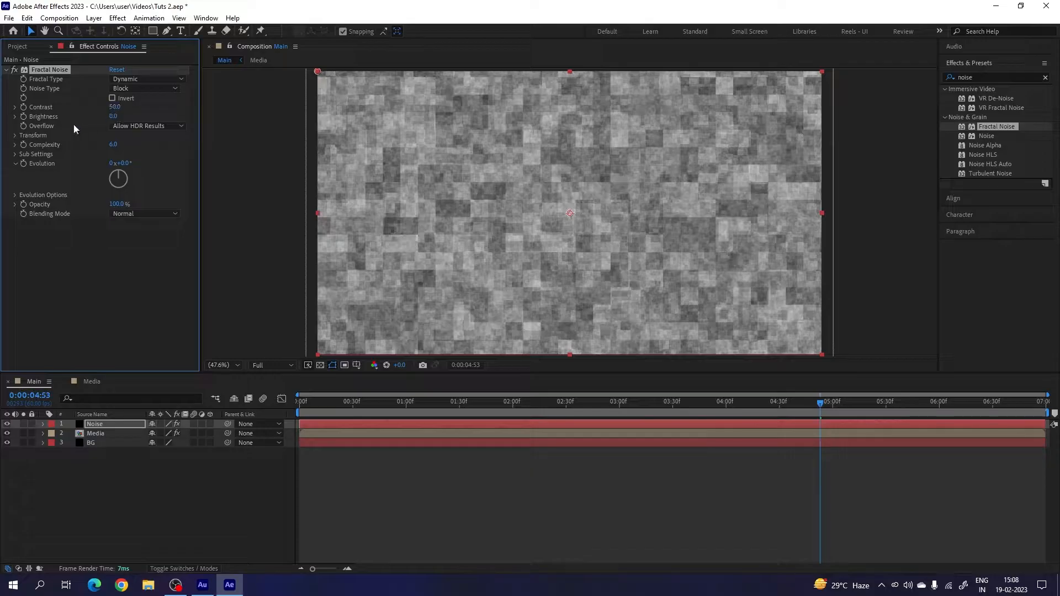
Turn off Uniform Scaling in the Fractal Noise transform and set Scale Width to 620 and Scale Height to 350.
click(15, 135)
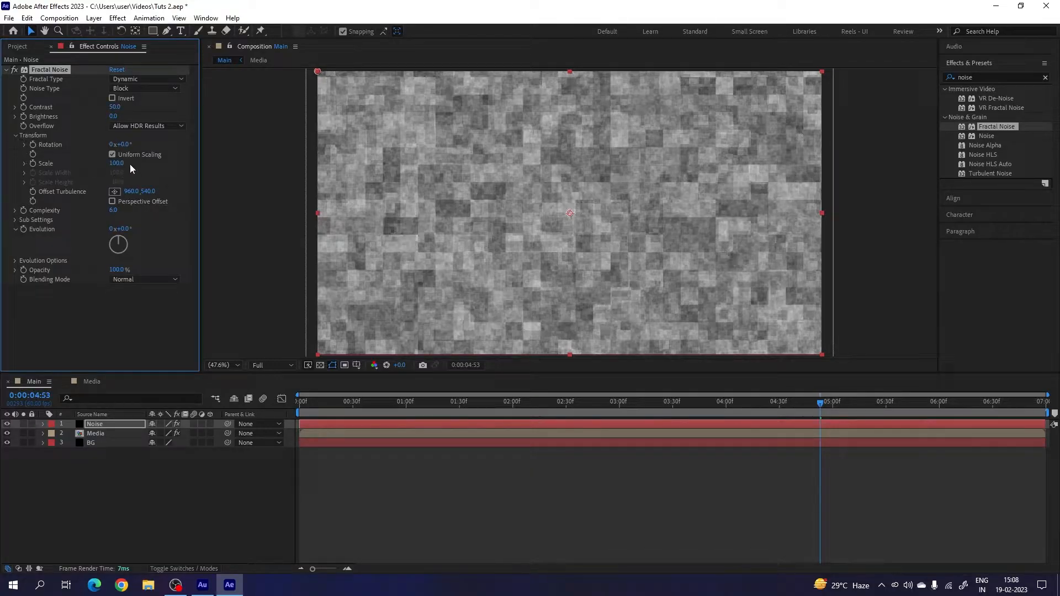
click(112, 155)
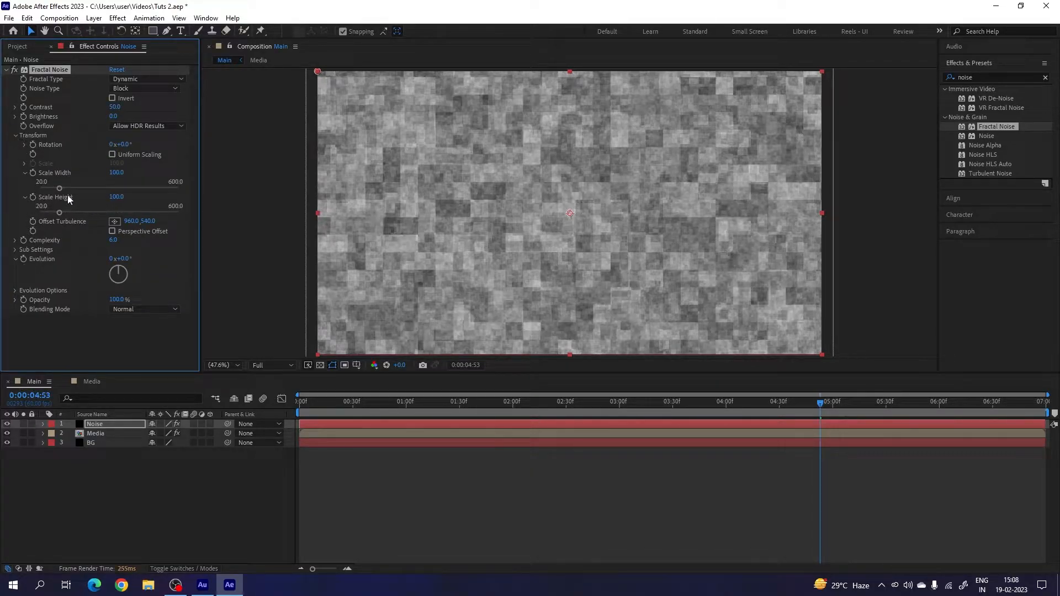
click(117, 172)
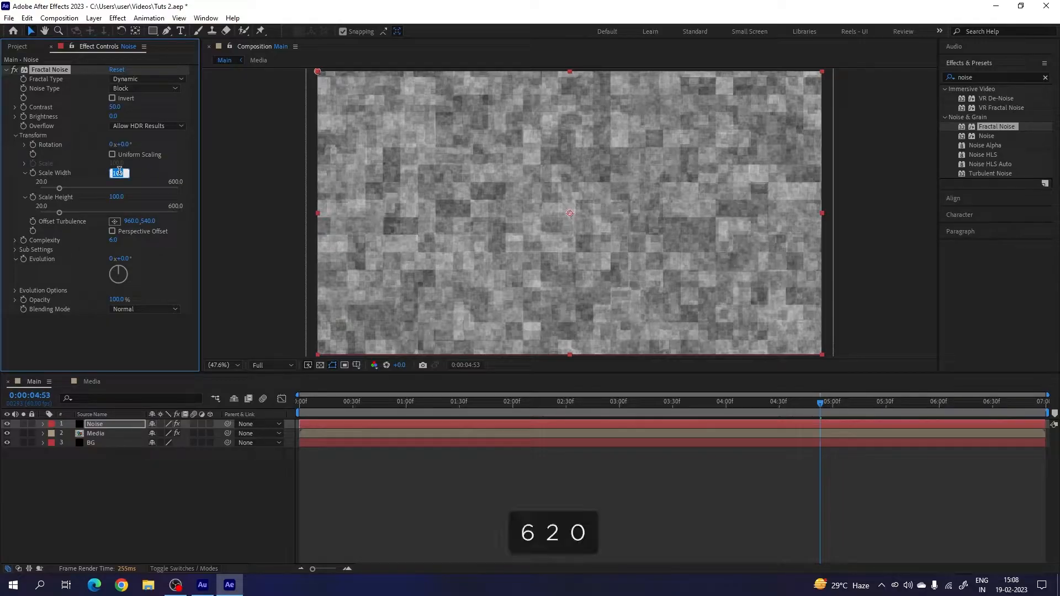
text(620)
key(Return)
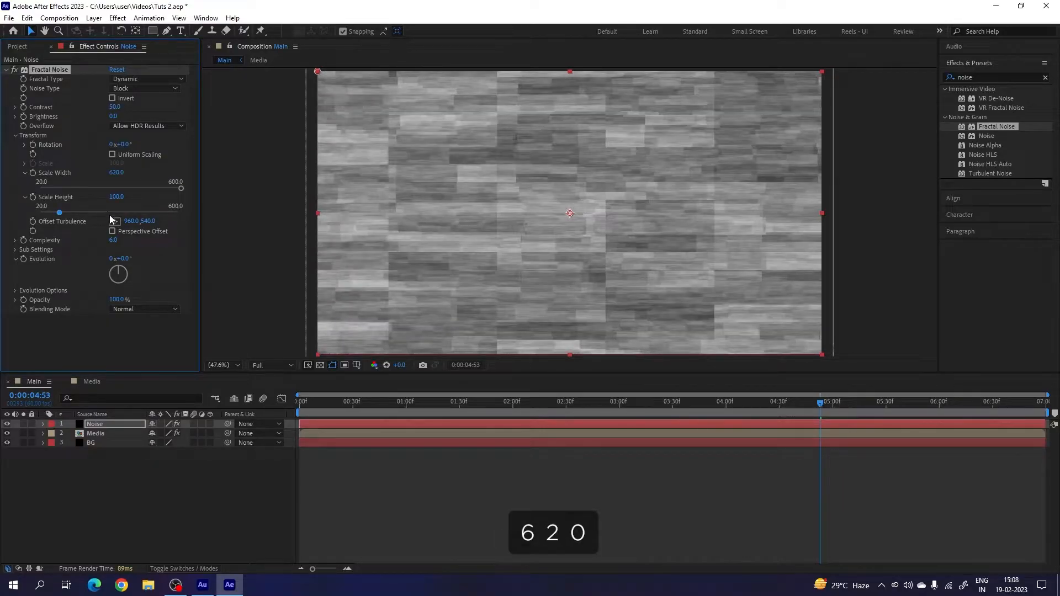
click(116, 197)
text(350)
key(Return)
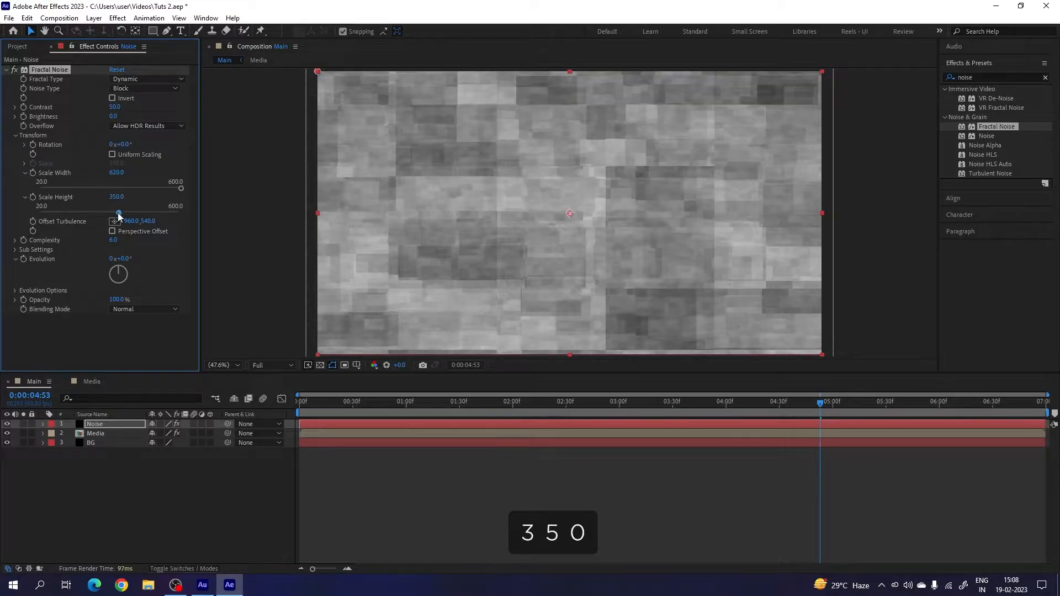
Set the Fractal Noise Complexity to 1.
click(114, 241)
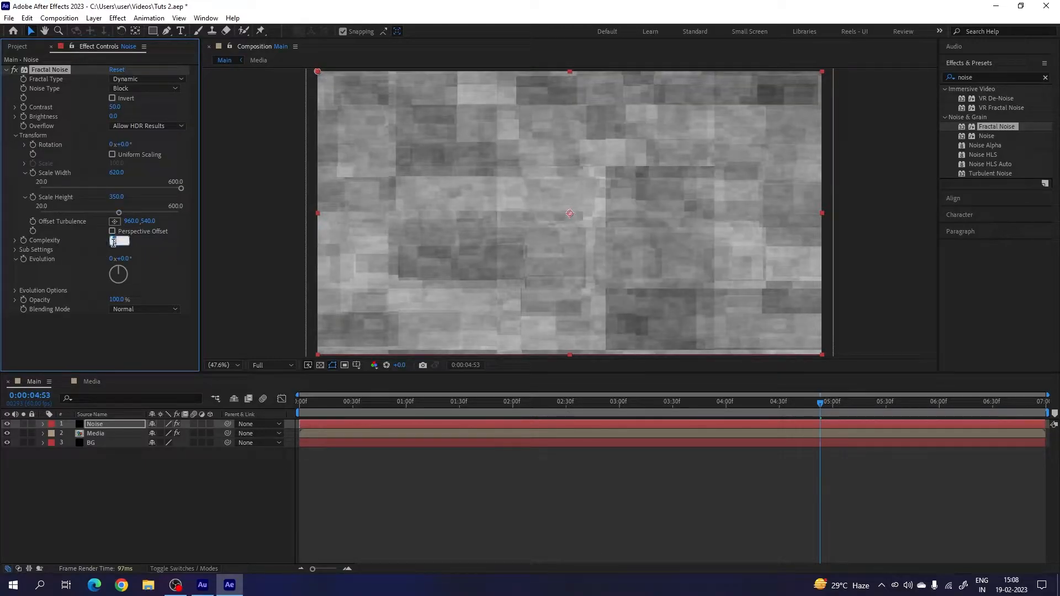
text(1)
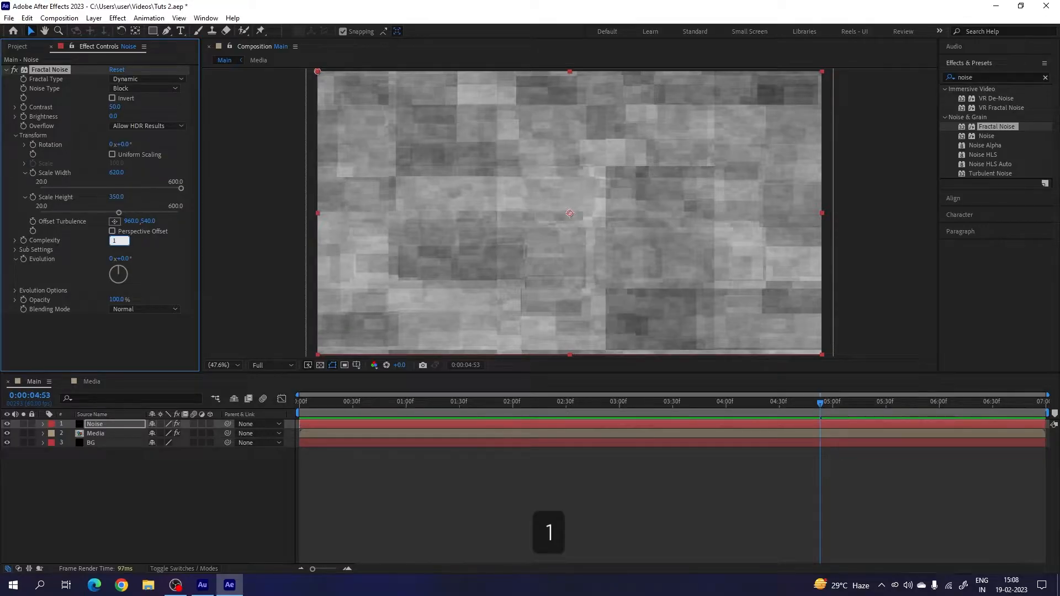
key(Return)
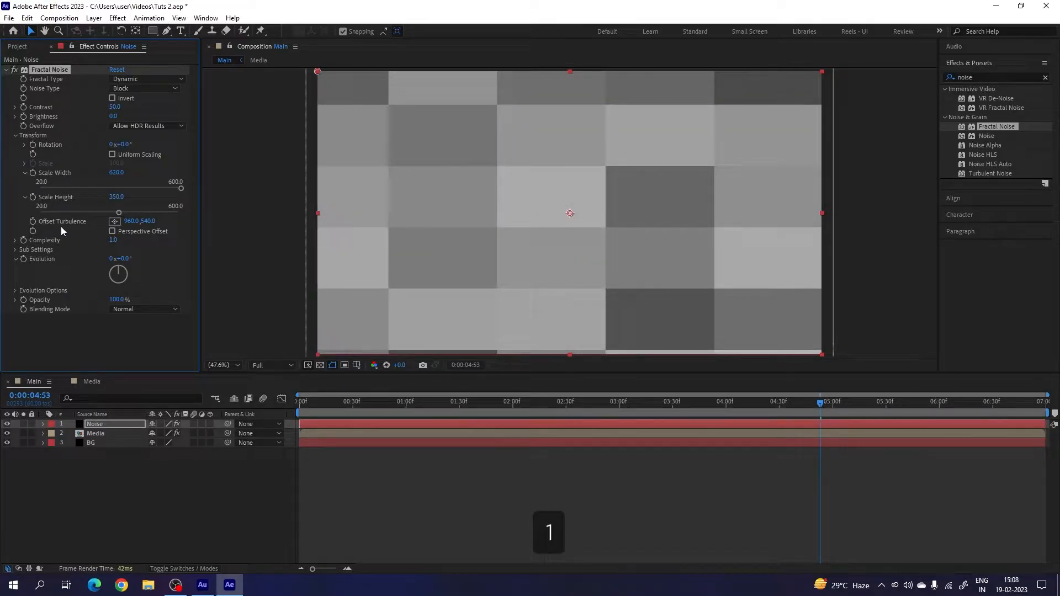
Set the Fractal Noise Offset Turbulence to 1030, 600 and collapse the Transform settings.
drag(134, 221, 182, 236)
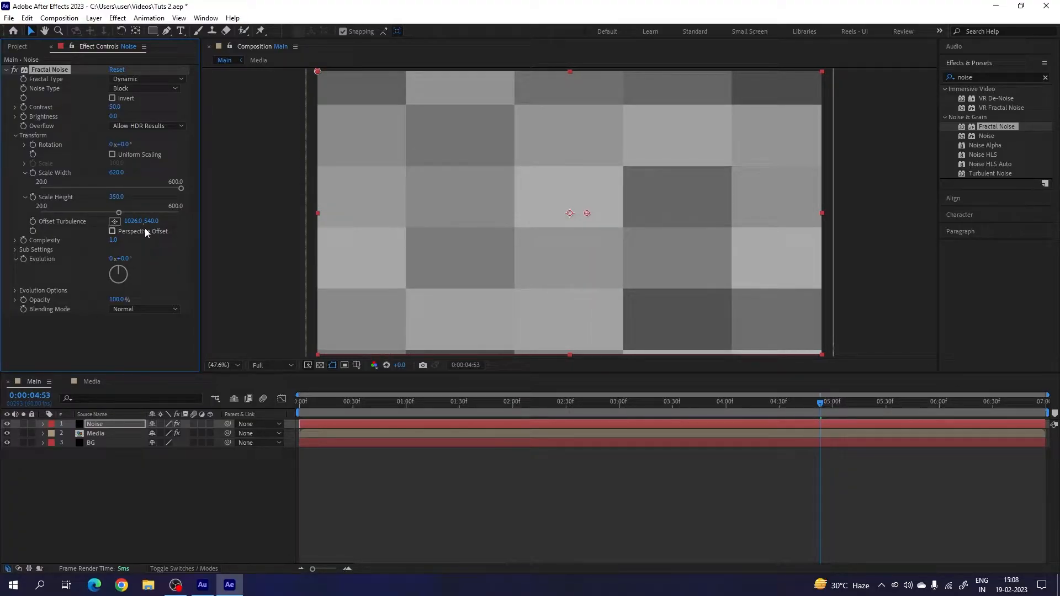
click(133, 223)
text(1030)
key(Return)
drag(150, 221, 210, 220)
click(149, 221)
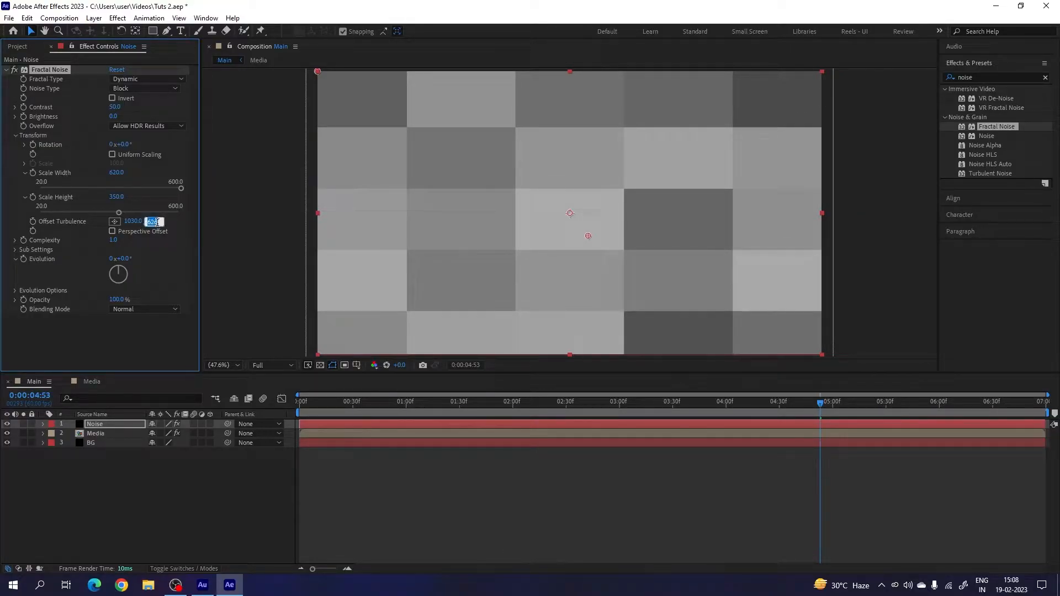
text(600)
key(Return)
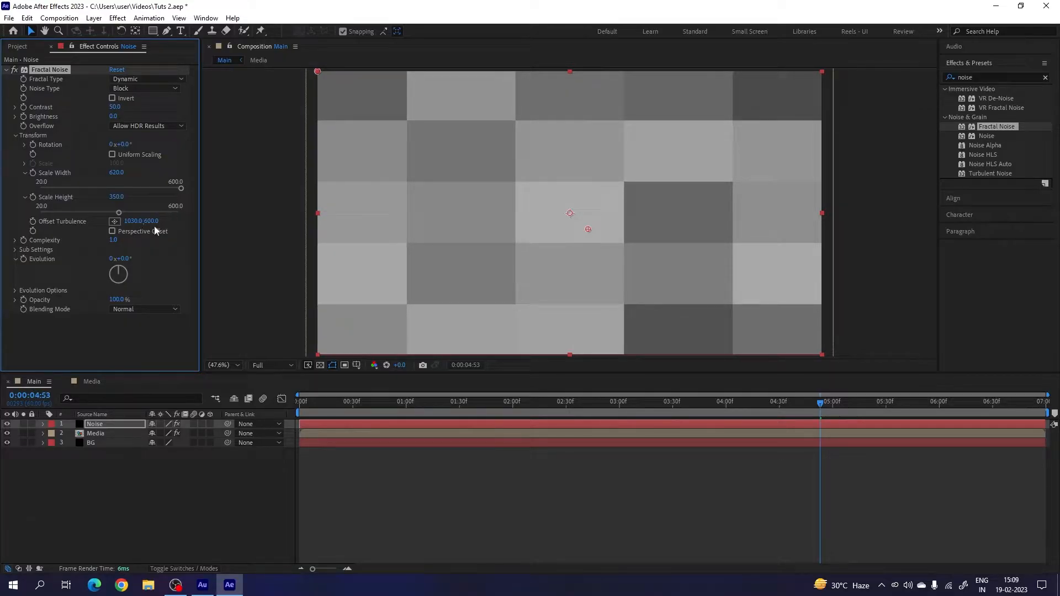
click(15, 136)
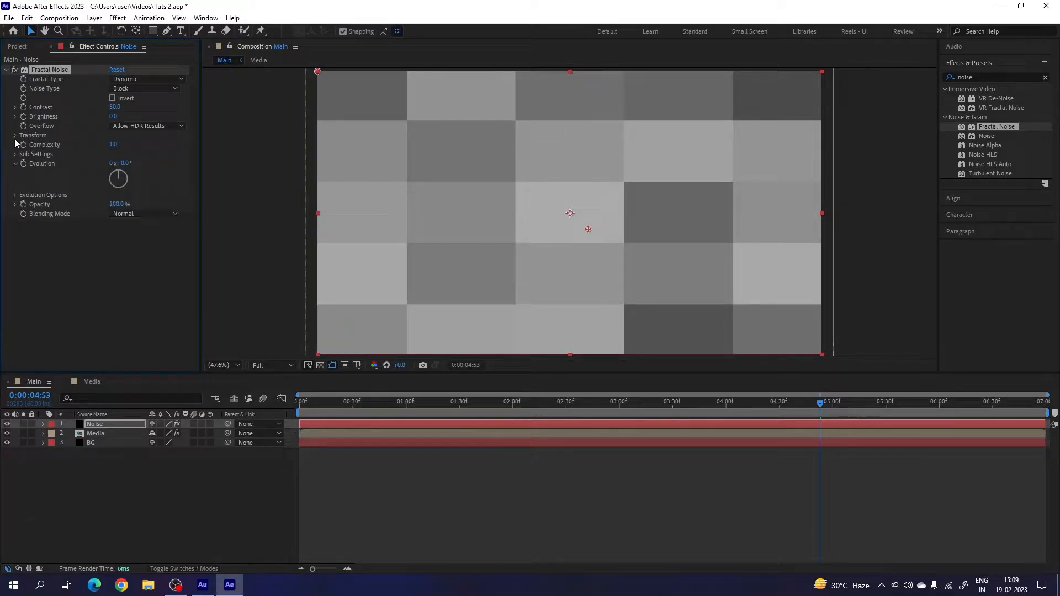
Add the expression time*100 to the Evolution property of the Noise layer's Fractal Noise.
click(79, 248)
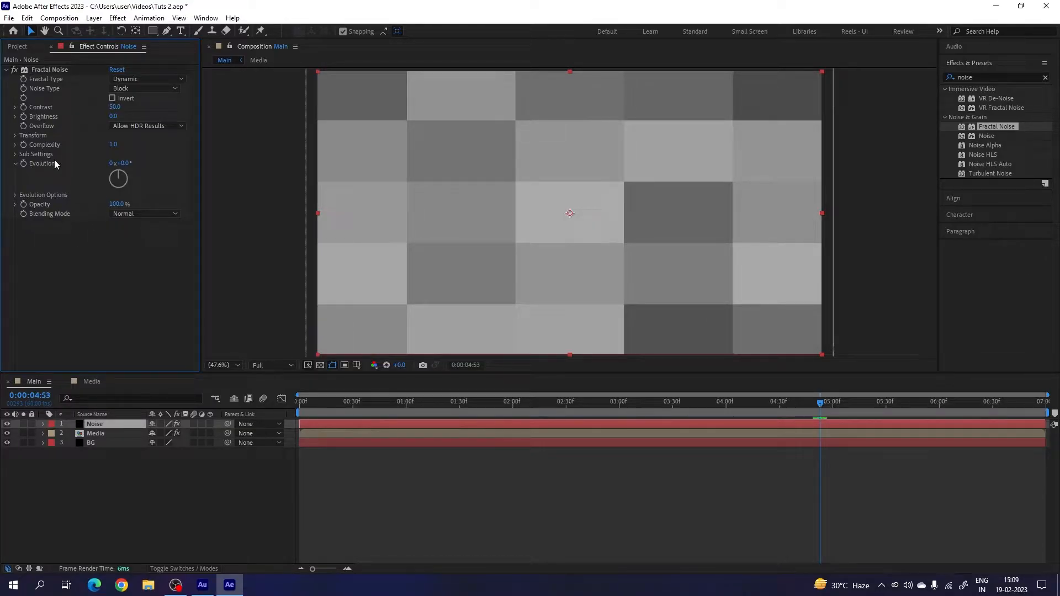
key(alt)
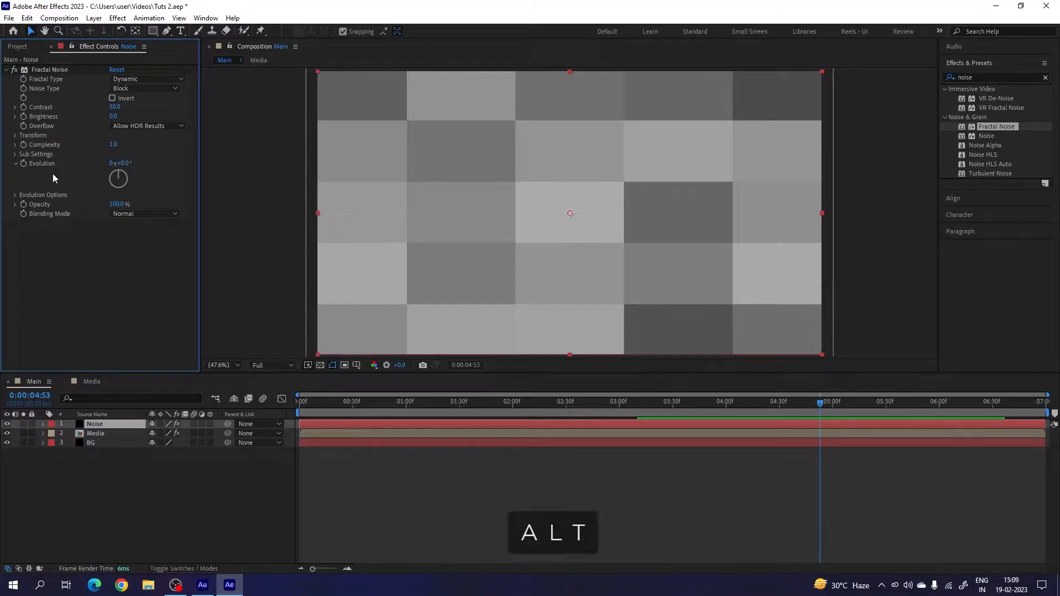
alt+click(25, 164)
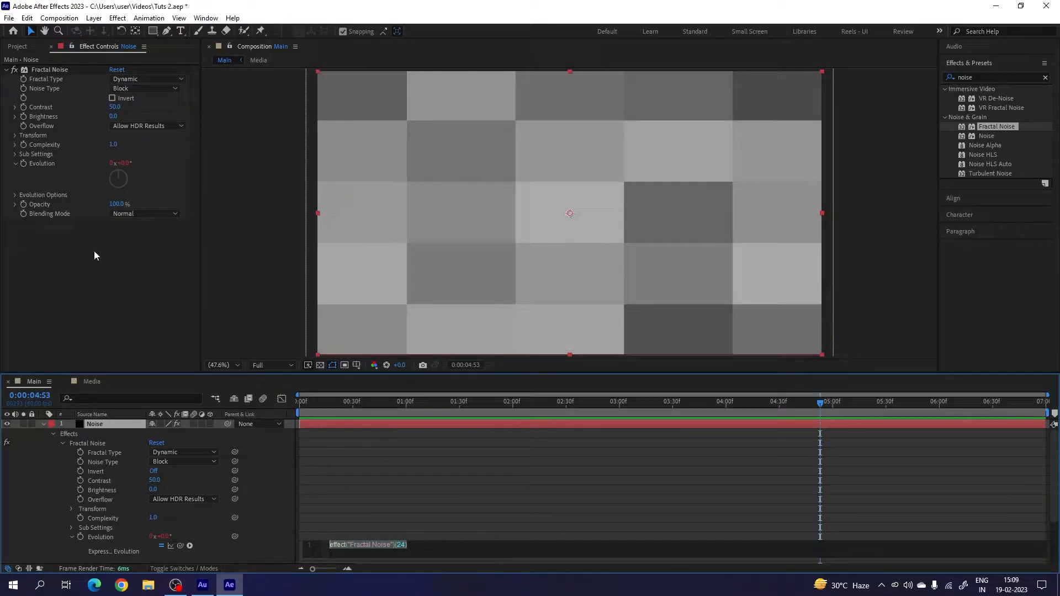
text(time)
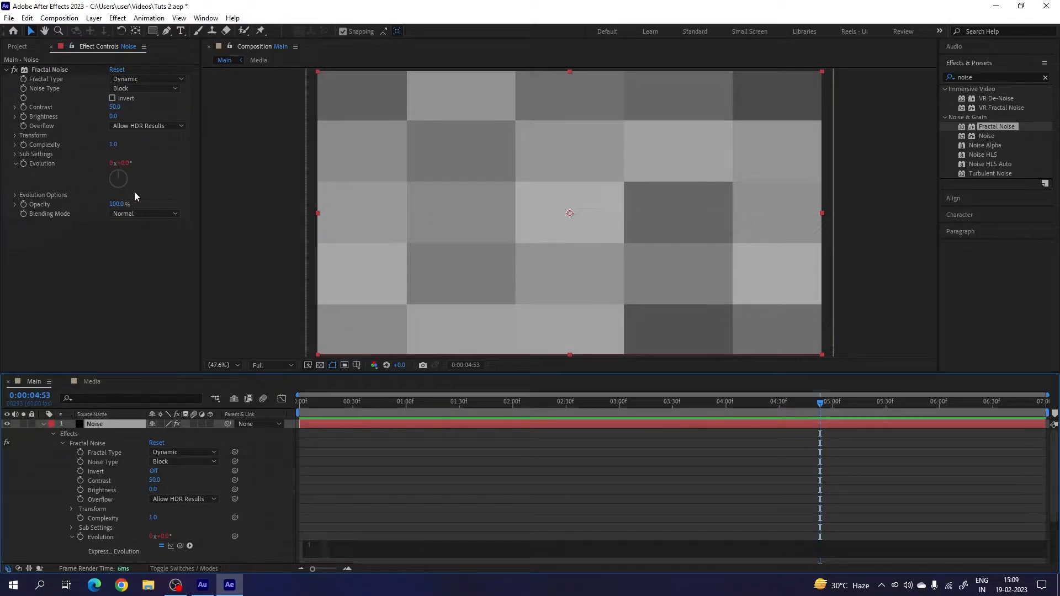
text(*100)
key(KP_Enter)
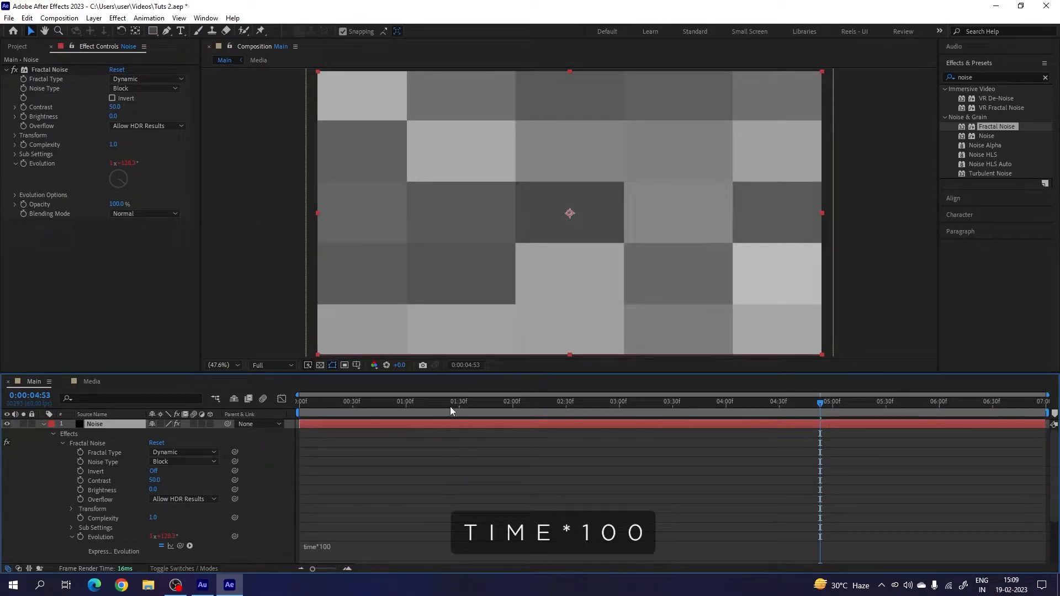
Preview the animated block noise from the start of the composition and collapse the Noise layer's properties.
drag(450, 410, 287, 413)
key(space)
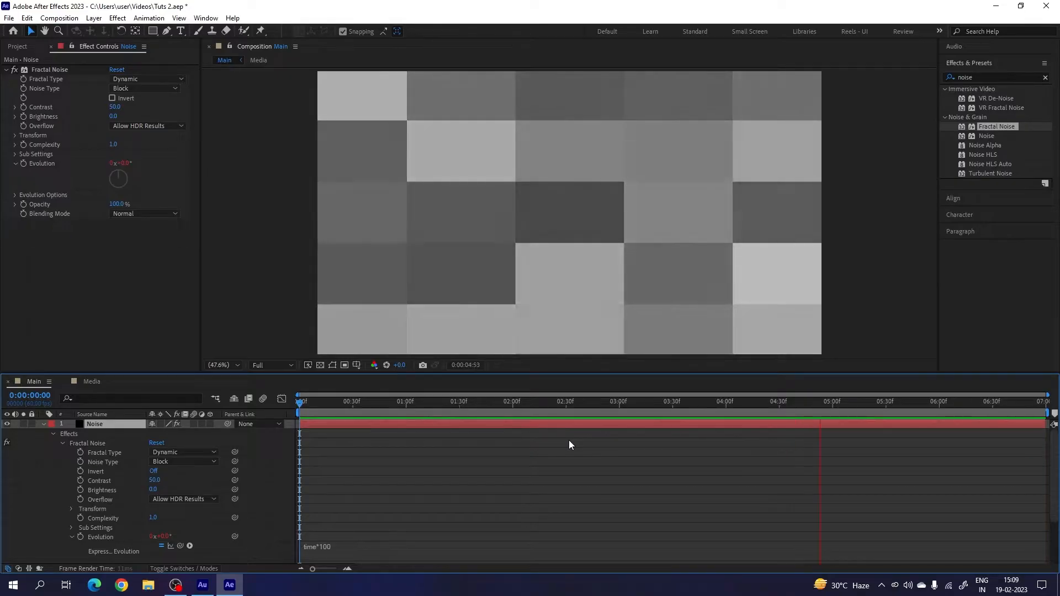
key(space)
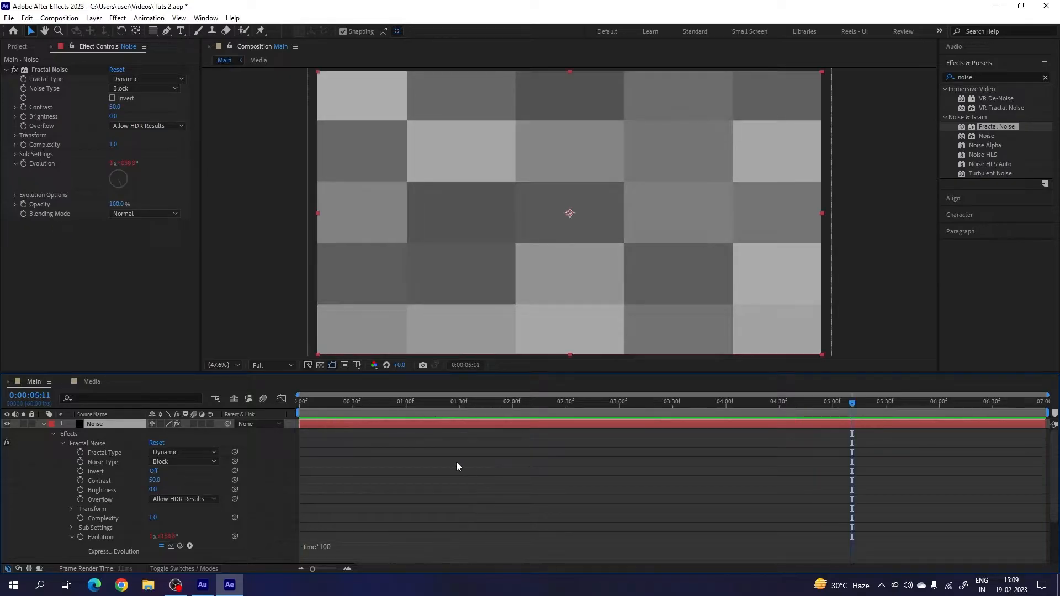
click(44, 424)
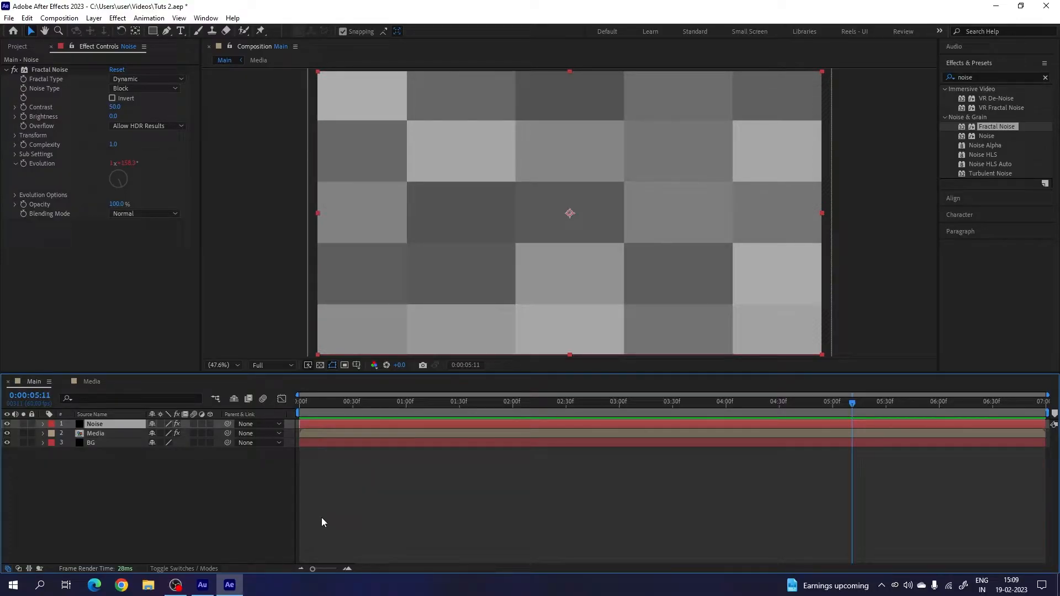
Set the Noise layer's blending mode to Soft Light and scrub through the timeline to check the blend.
click(185, 568)
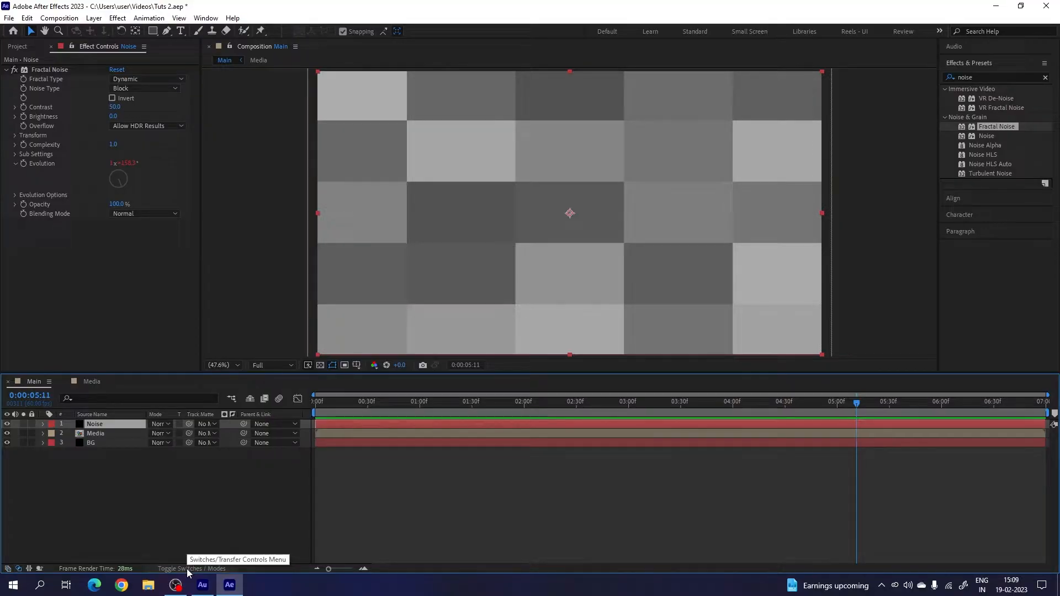
click(166, 425)
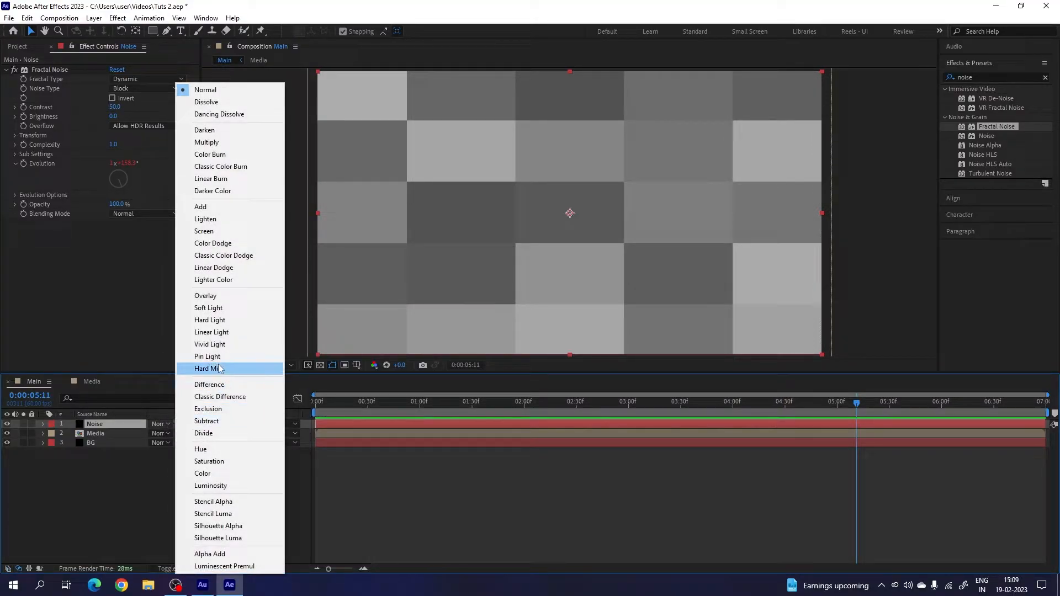
click(224, 308)
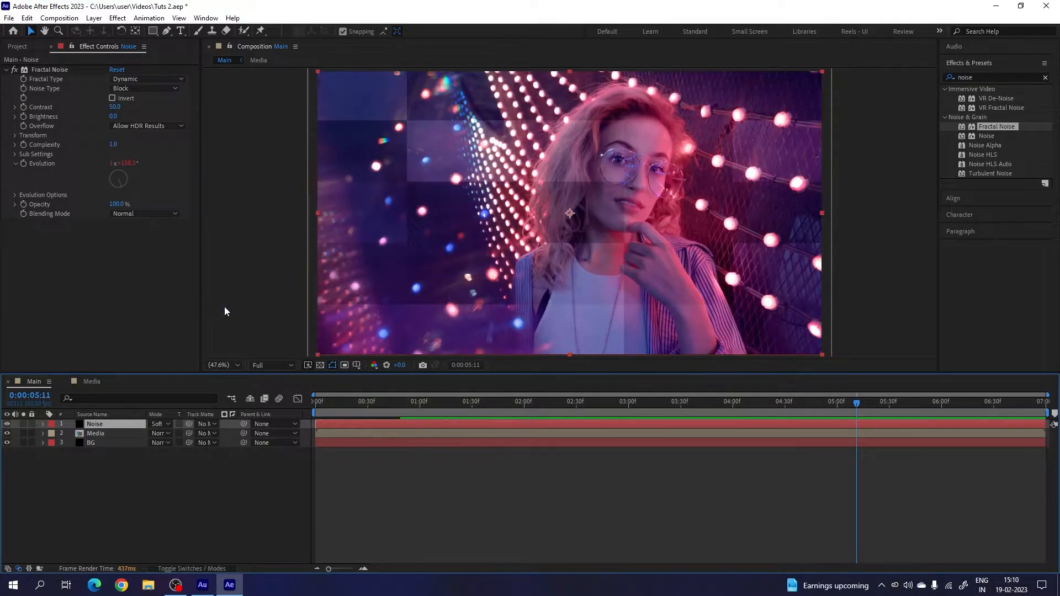
drag(574, 405, 824, 419)
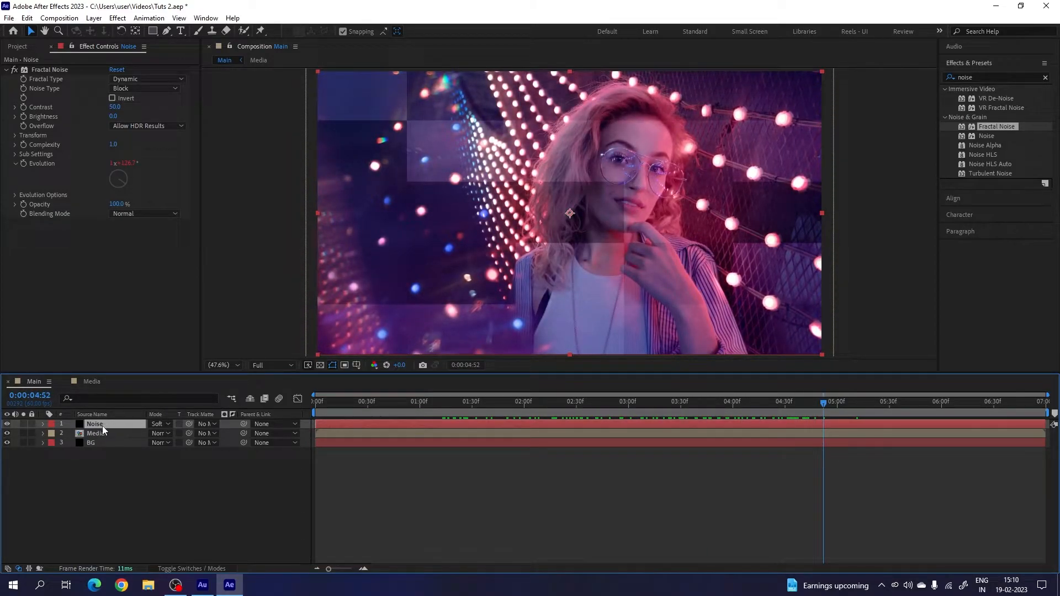
Duplicate the Noise layer and set the upper copy's blending mode to Add.
key(ctrl+d)
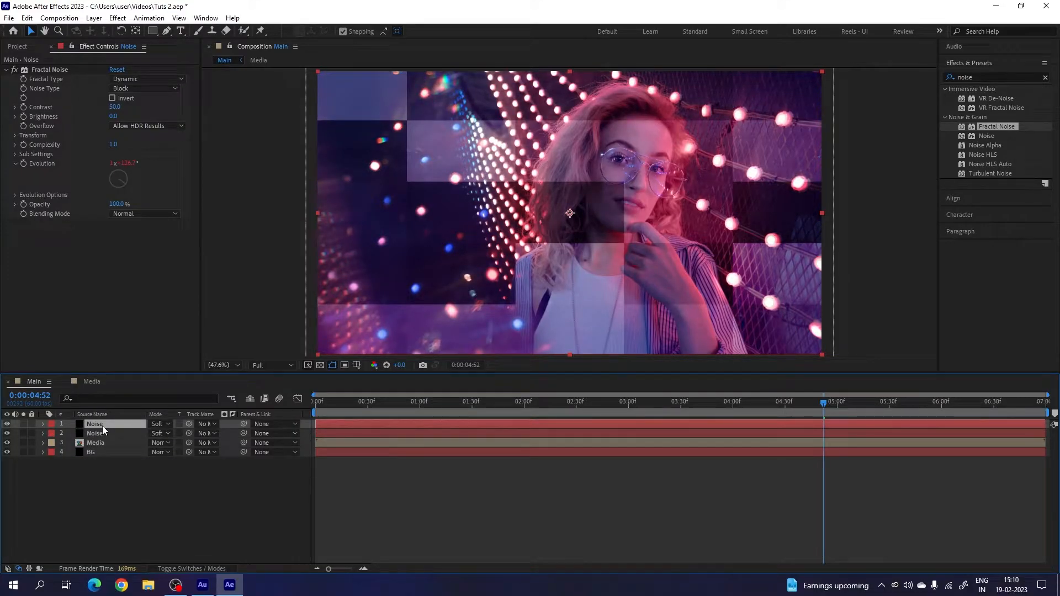
click(159, 423)
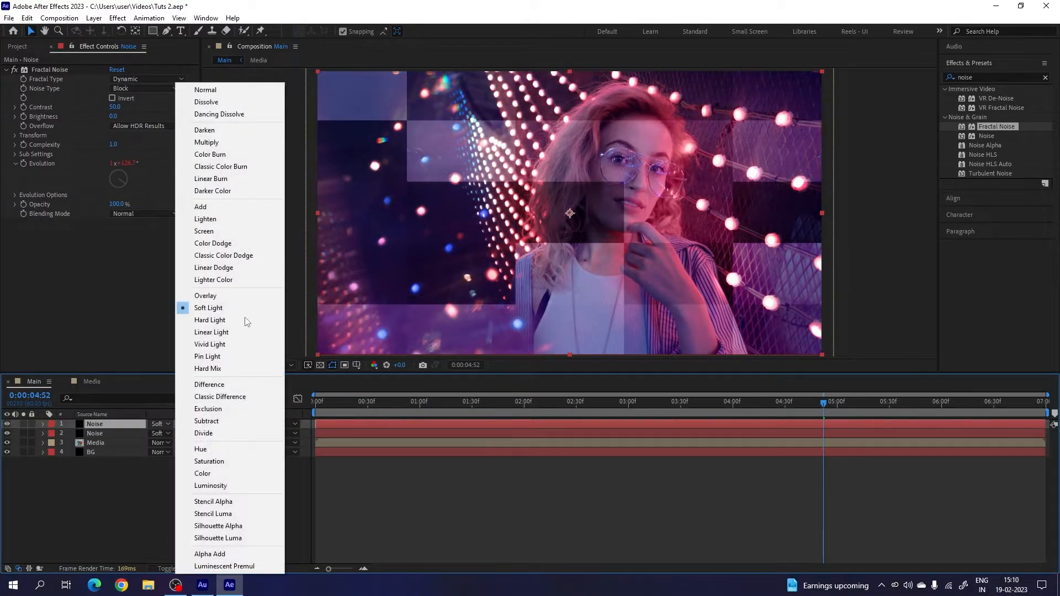
click(223, 209)
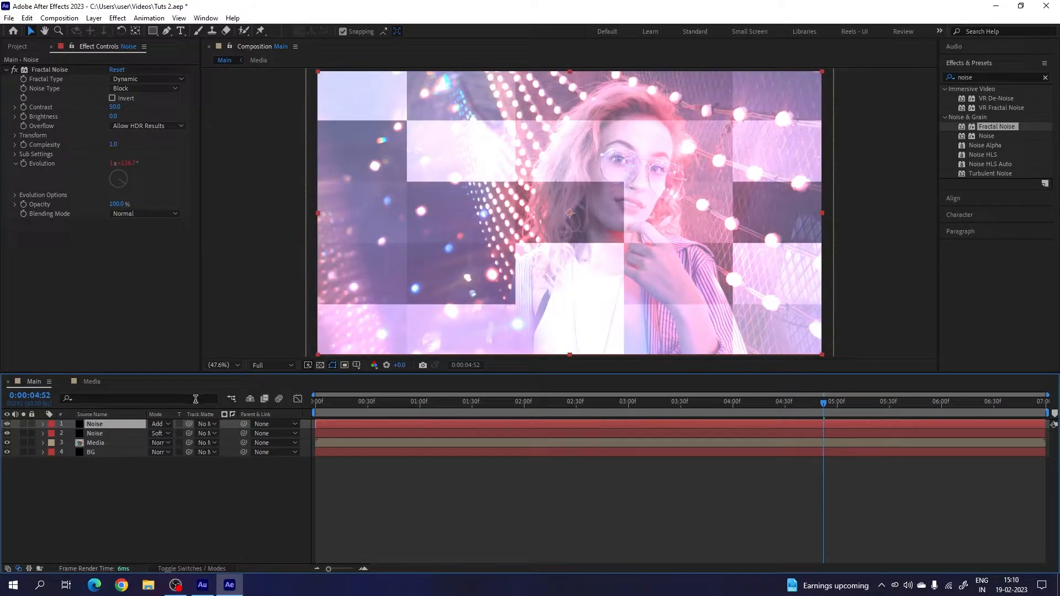
Rename the upper Noise layer as Edges.
right_click(127, 425)
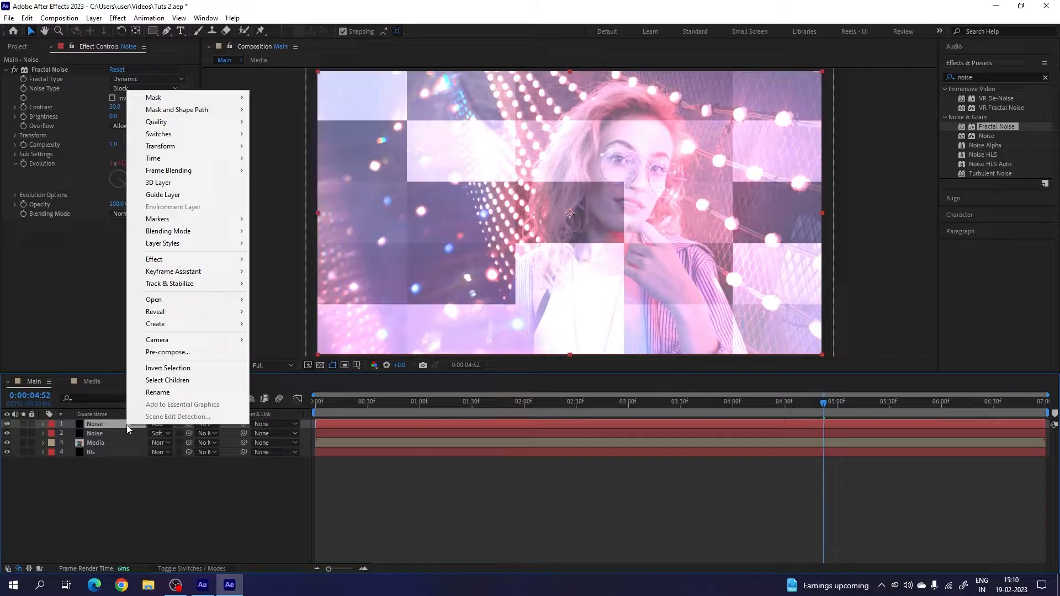
click(158, 393)
key(BackSpace)
text(Edges)
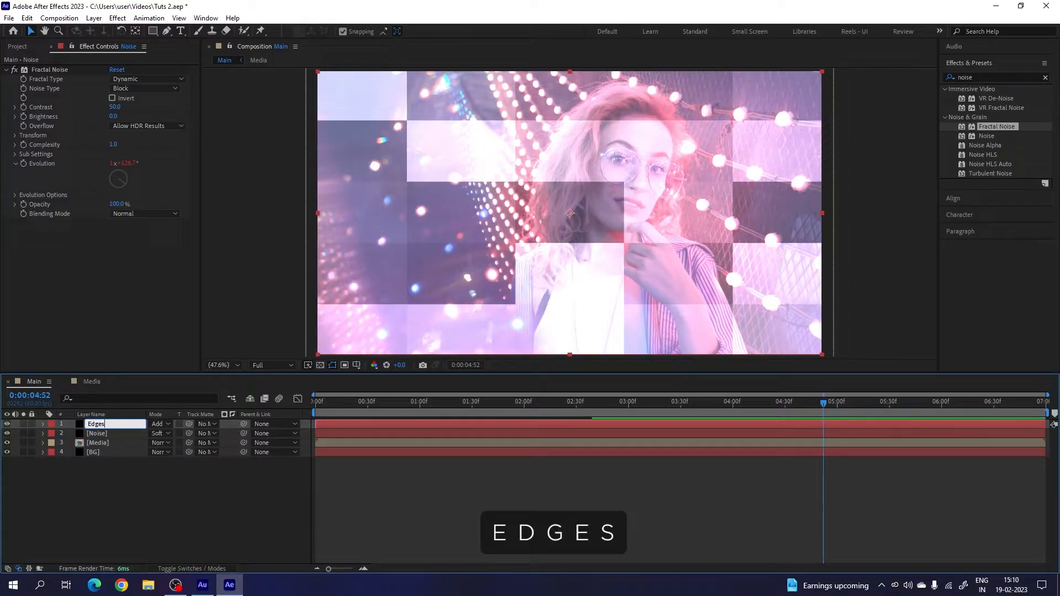
key(Return)
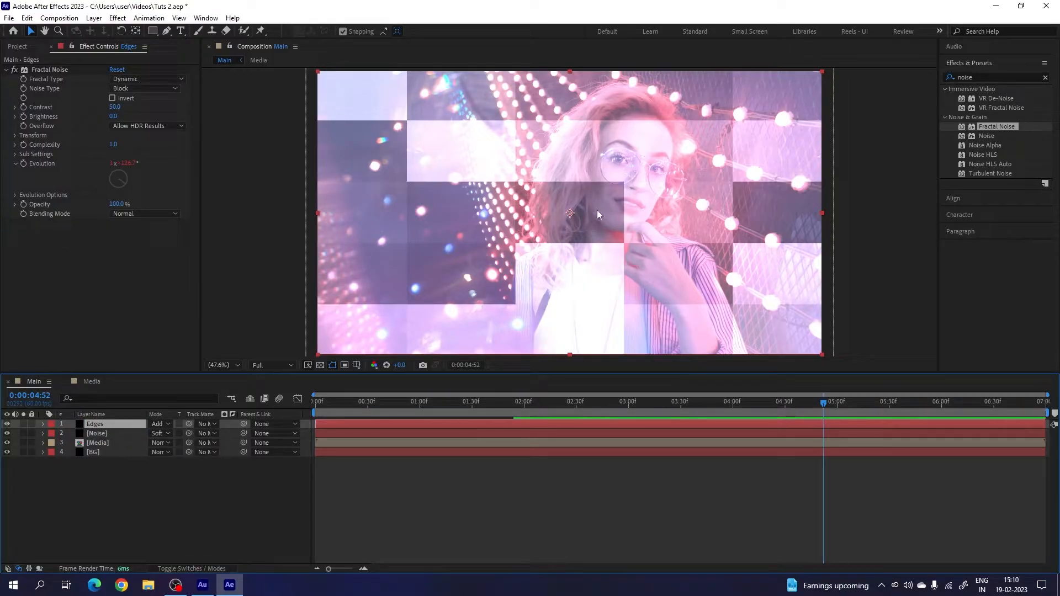
Apply the Find Edges effect to the Edges layer with Invert enabled and scrub through the result.
click(997, 77)
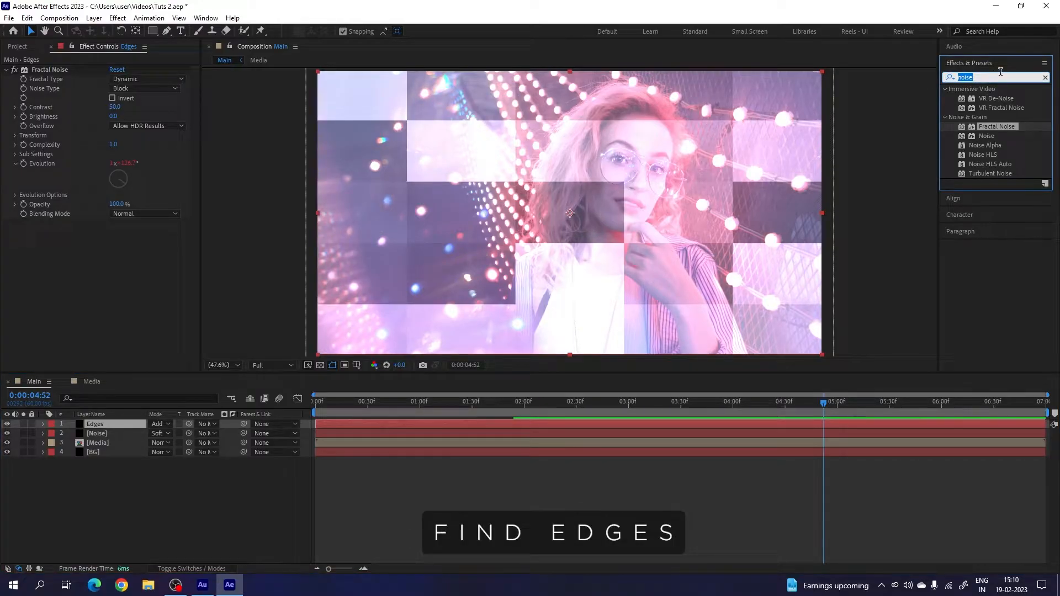
text(find)
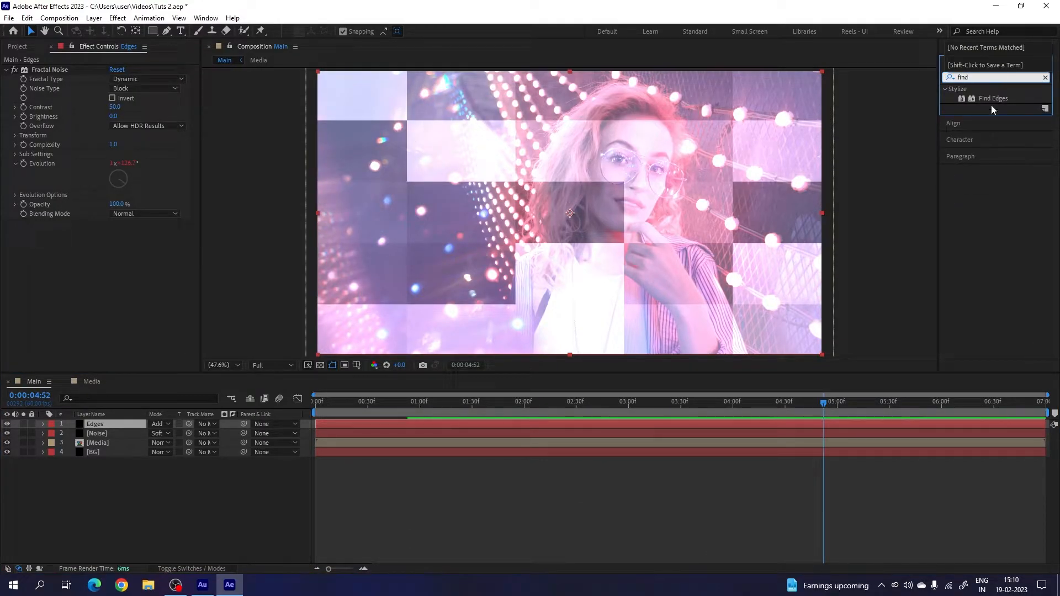
drag(994, 100, 116, 426)
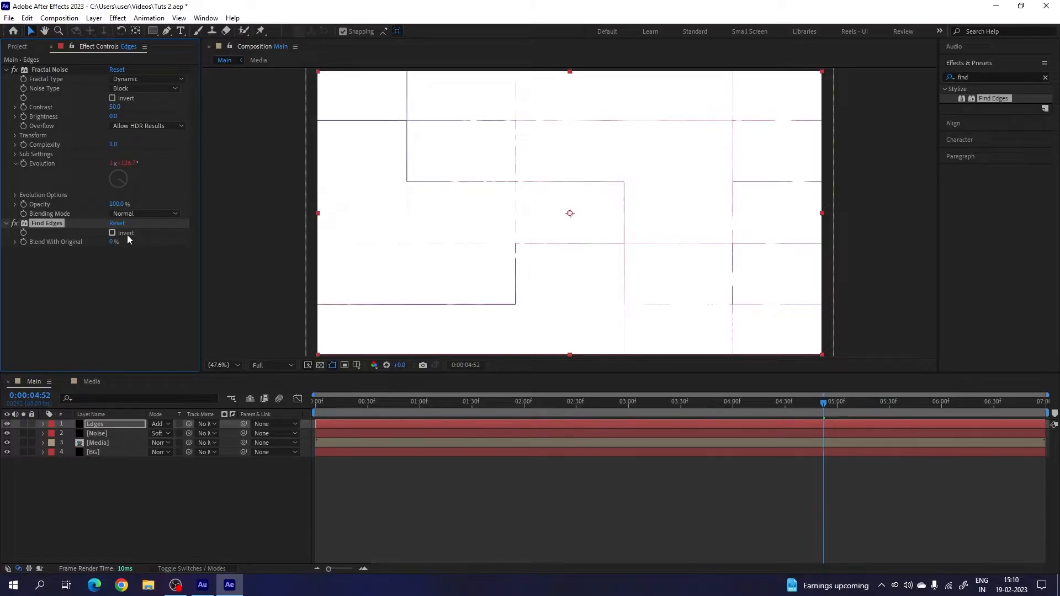
click(112, 232)
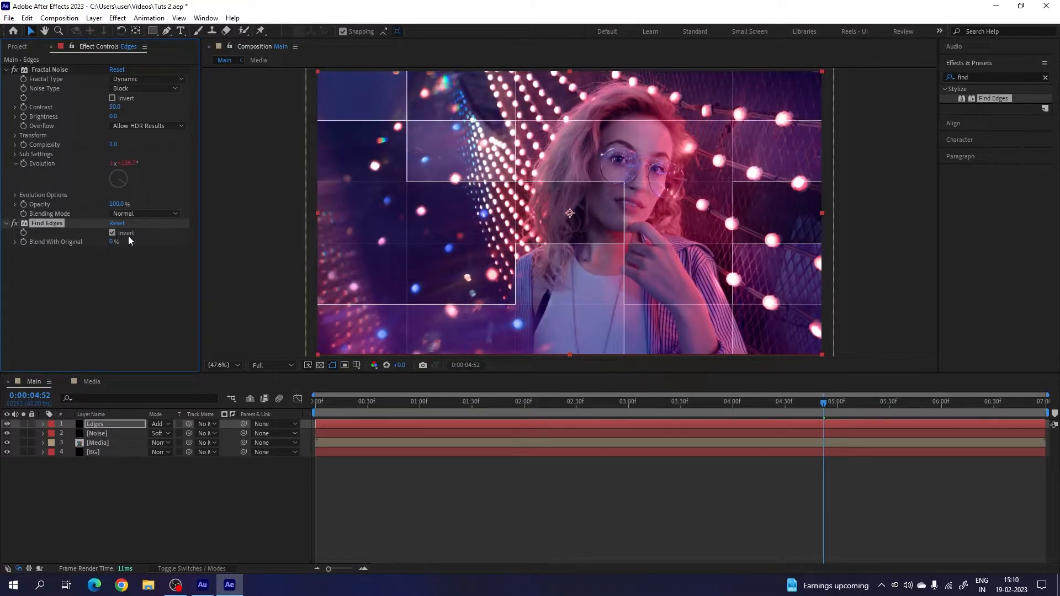
drag(599, 407, 829, 421)
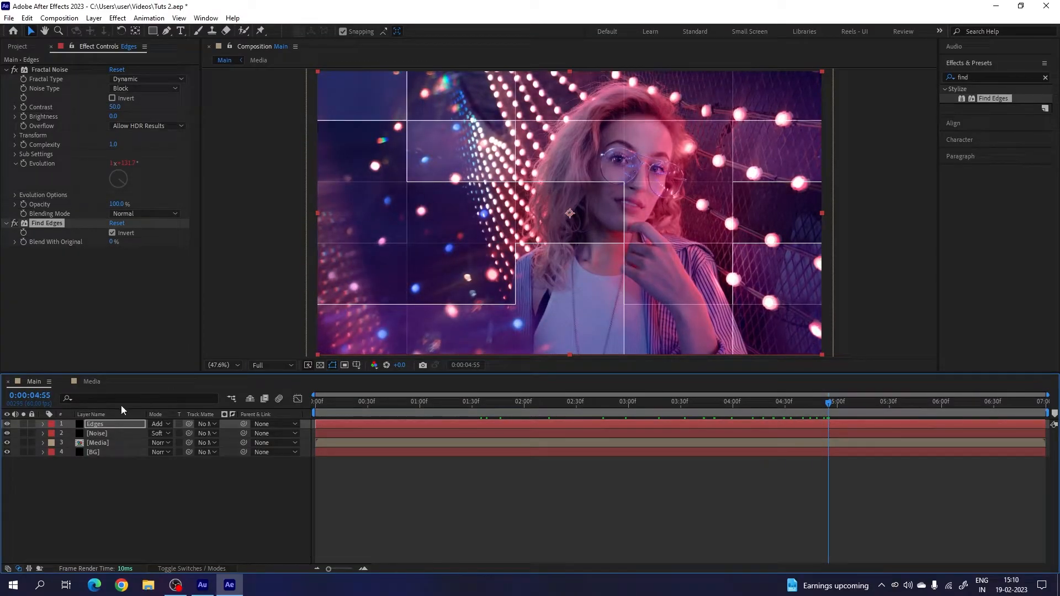
Add an Opacity keyframe of 15% to the Edges layer at 0:00:02:00.
click(104, 424)
key(t)
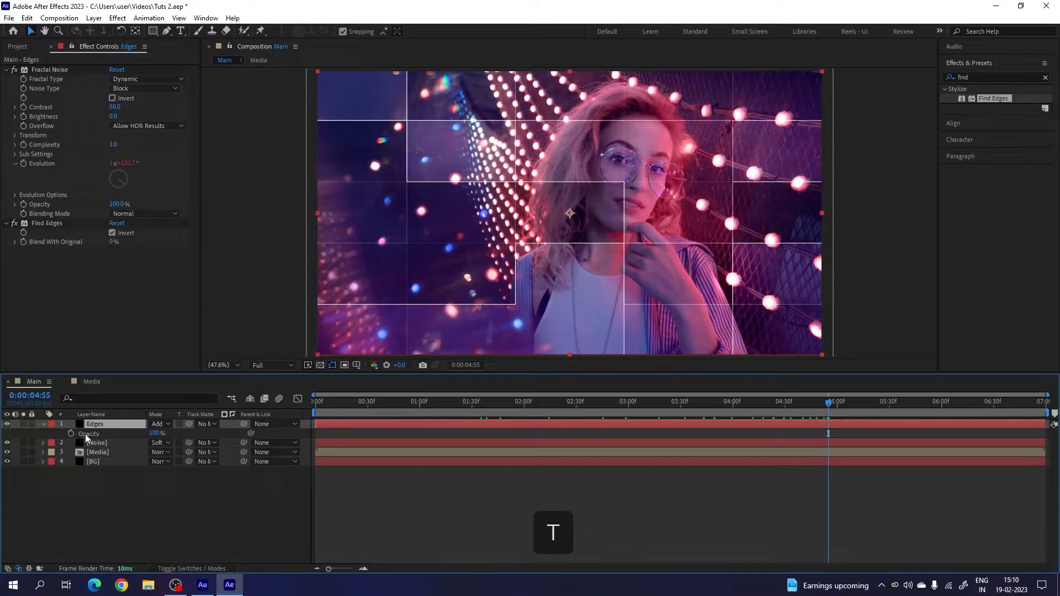
click(524, 406)
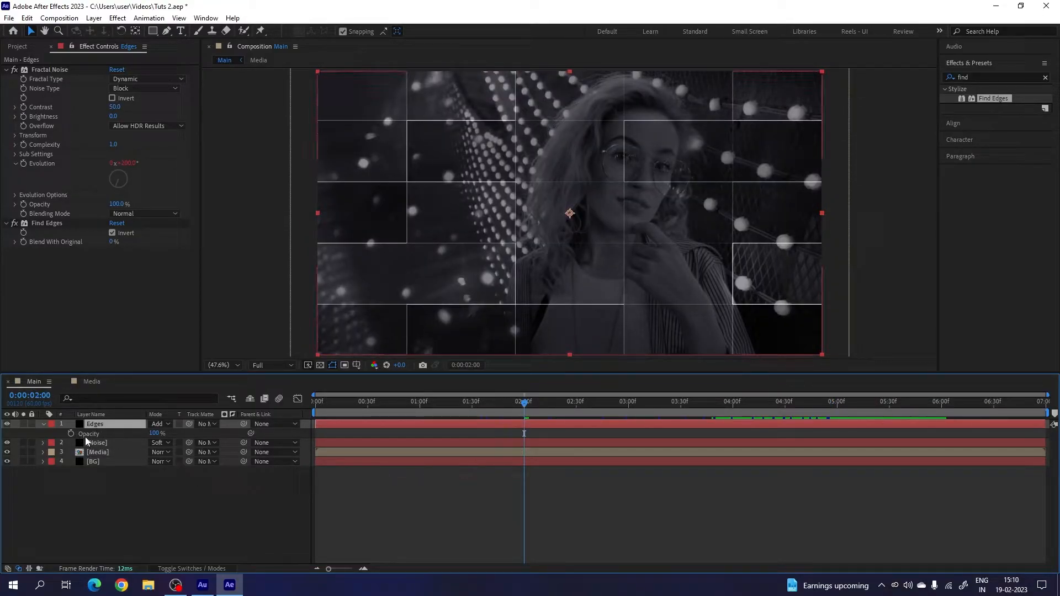
click(71, 434)
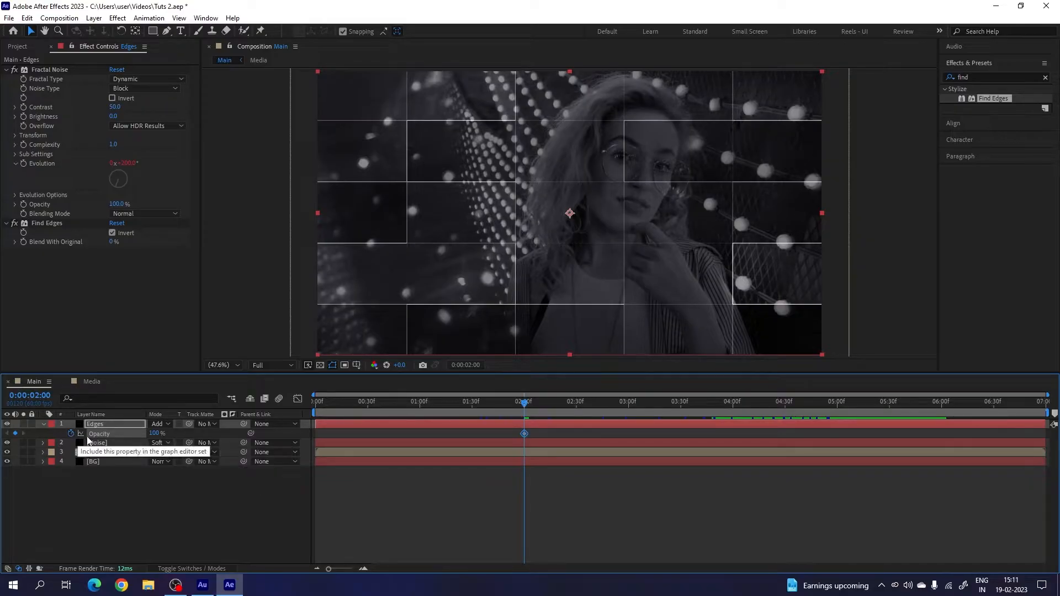
click(155, 434)
text(15)
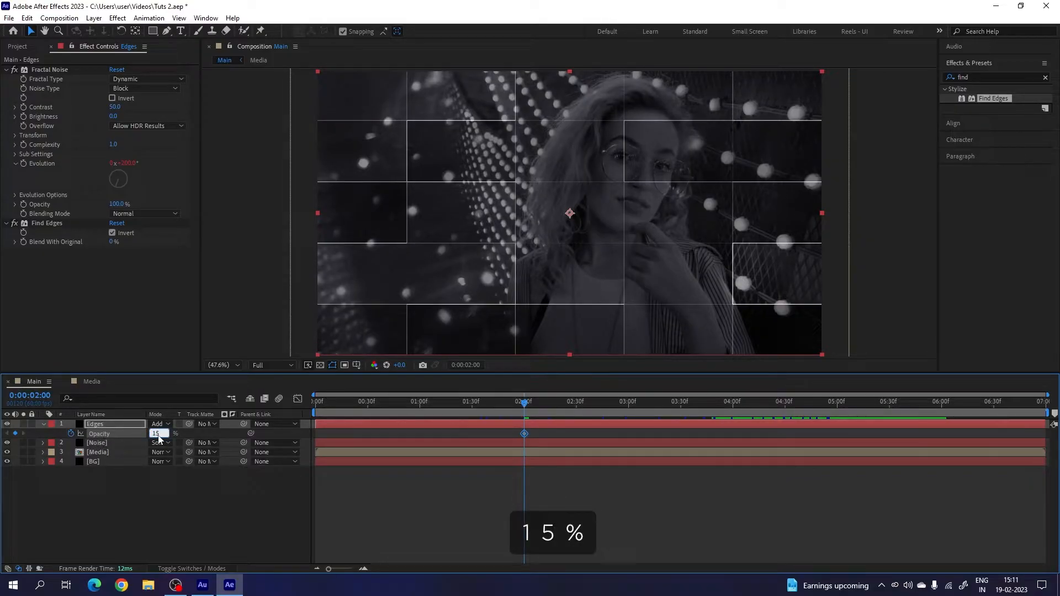
key(Return)
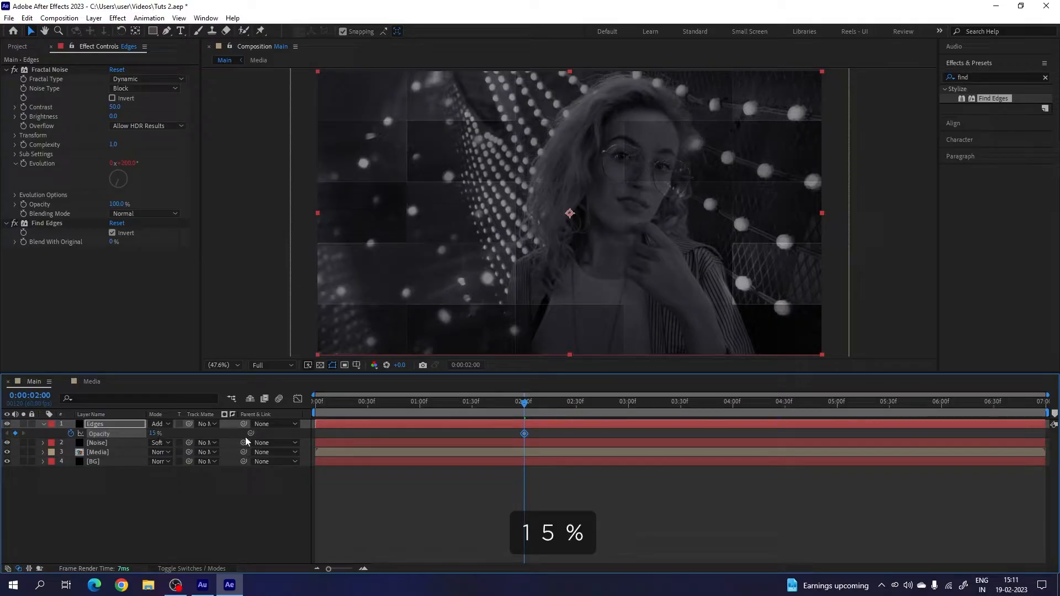
Set the Edges layer's Opacity to 0% at the start of the composition, preview the fade-in and collapse the layer.
drag(482, 414, 282, 411)
click(155, 433)
text(0)
key(Return)
key(space)
drag(347, 411, 804, 442)
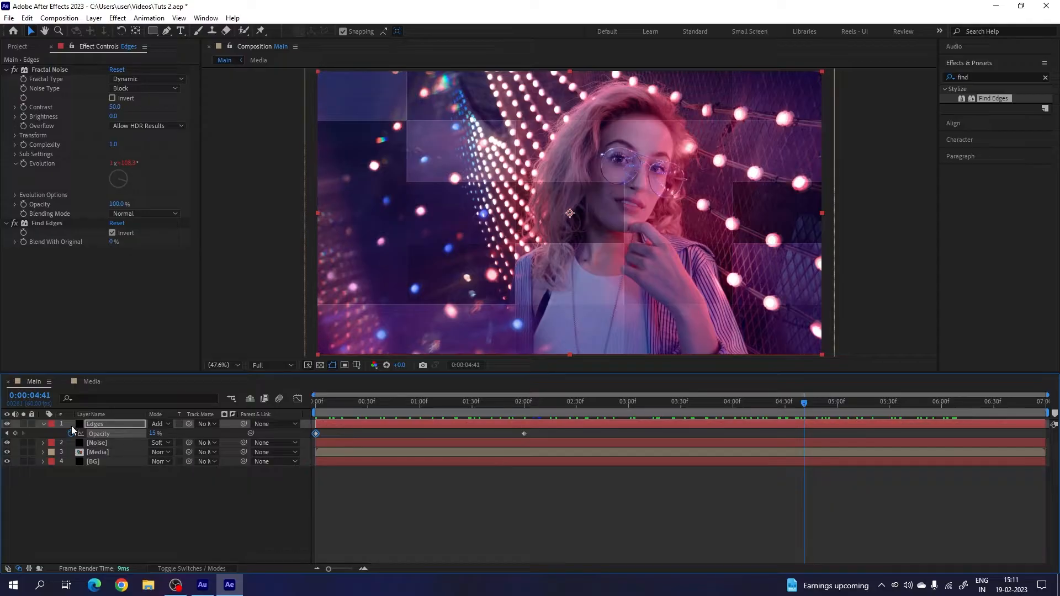
click(44, 425)
click(122, 486)
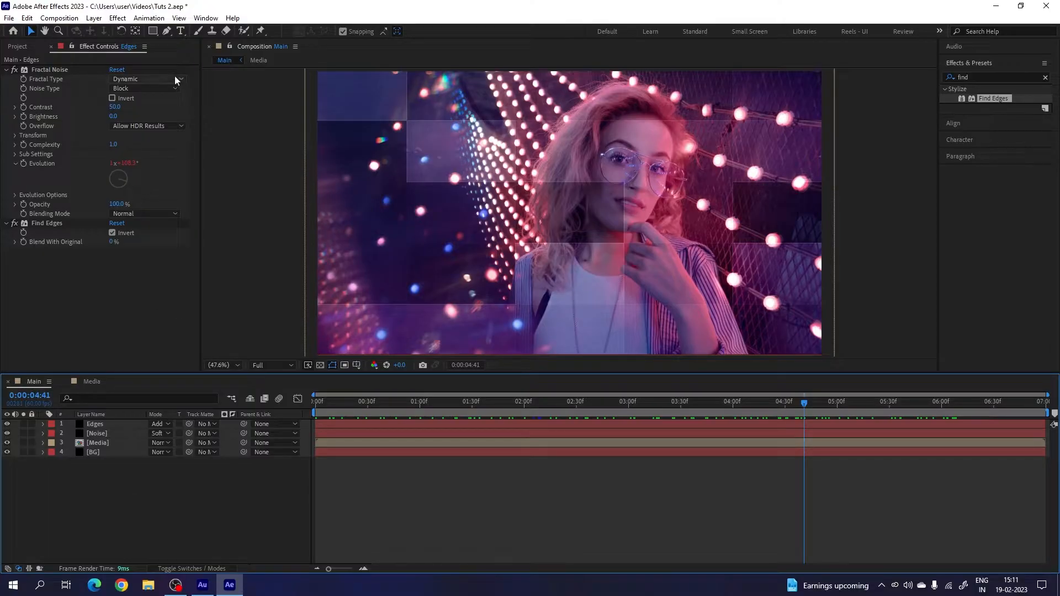
Draw a rectangle about 588 by 1095 px over the left part of the frame, with a solid white fill and no stroke.
click(154, 31)
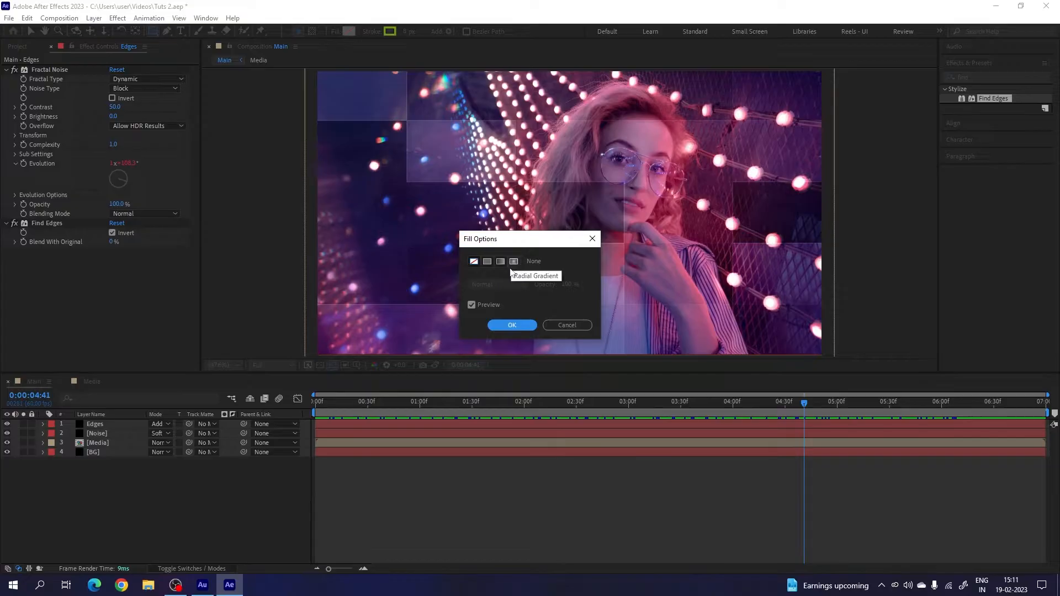
click(487, 262)
click(512, 325)
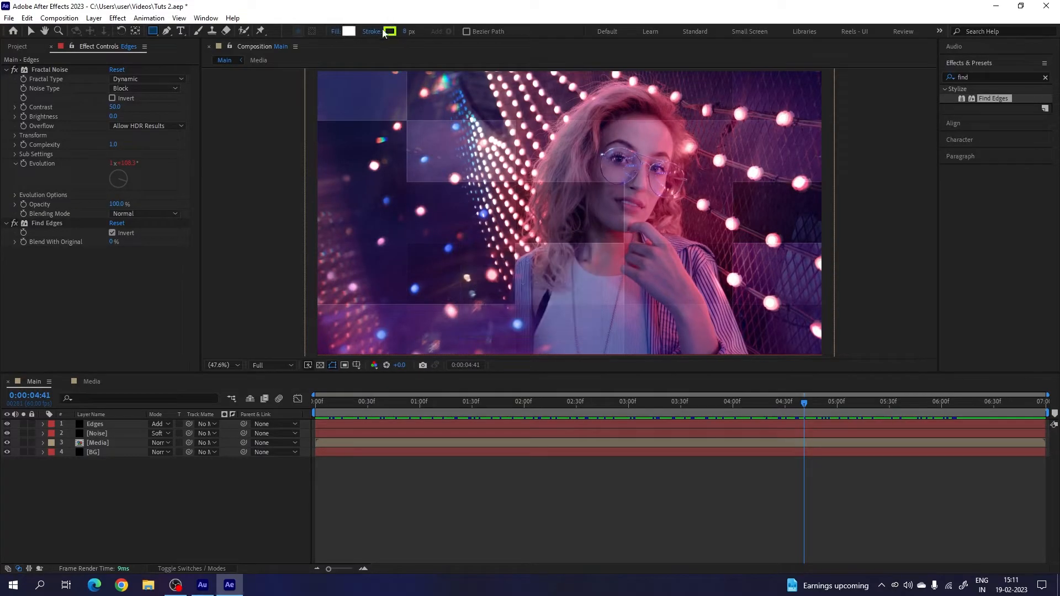
click(374, 32)
click(473, 261)
click(519, 326)
drag(347, 69, 502, 356)
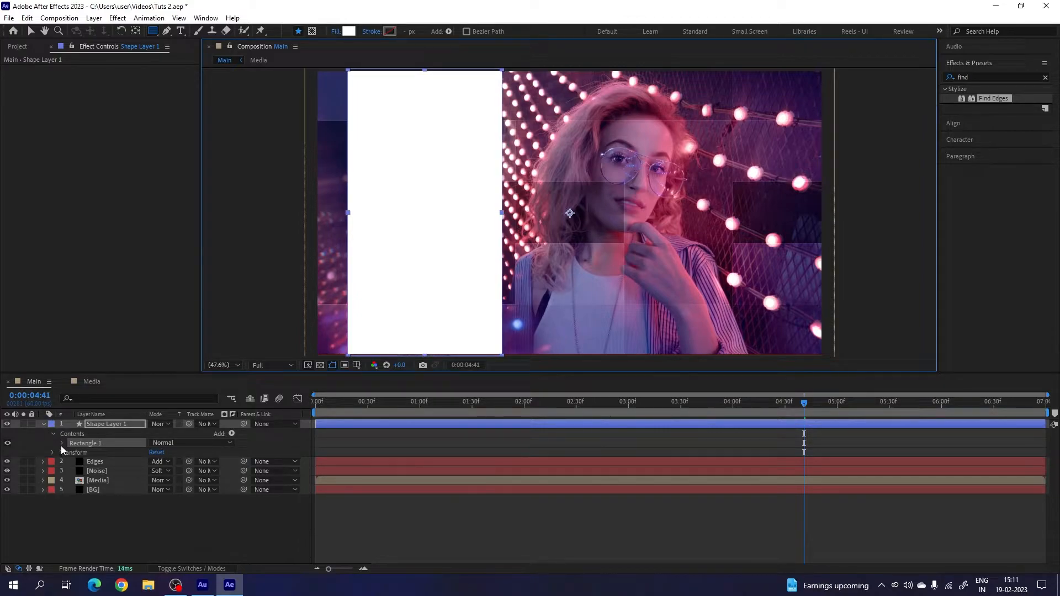
Set the rectangle path's width to 550 without constraining its proportions.
click(61, 444)
click(72, 453)
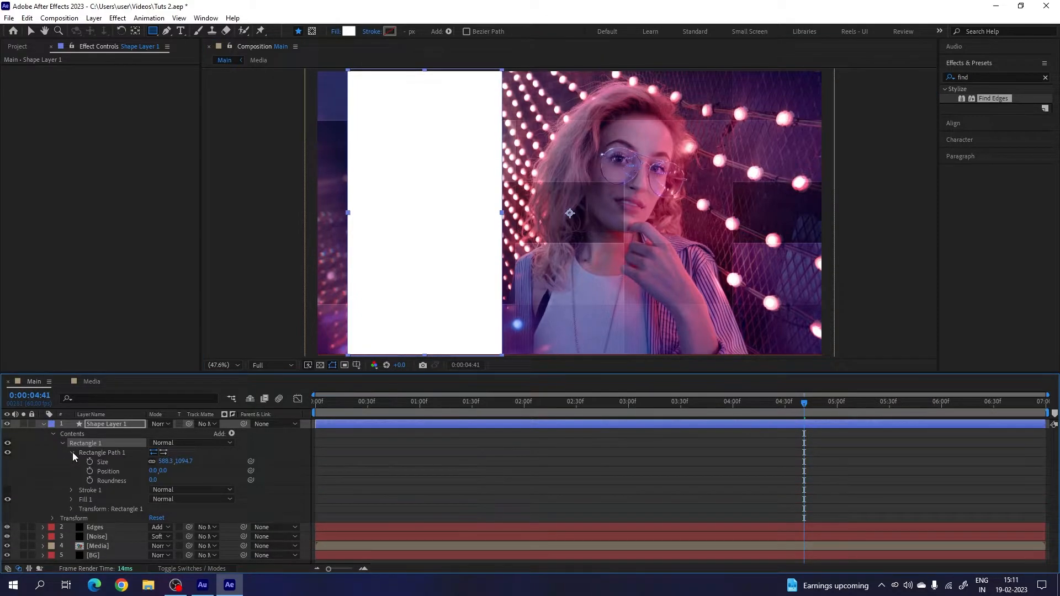
click(165, 461)
text(550)
key(Return)
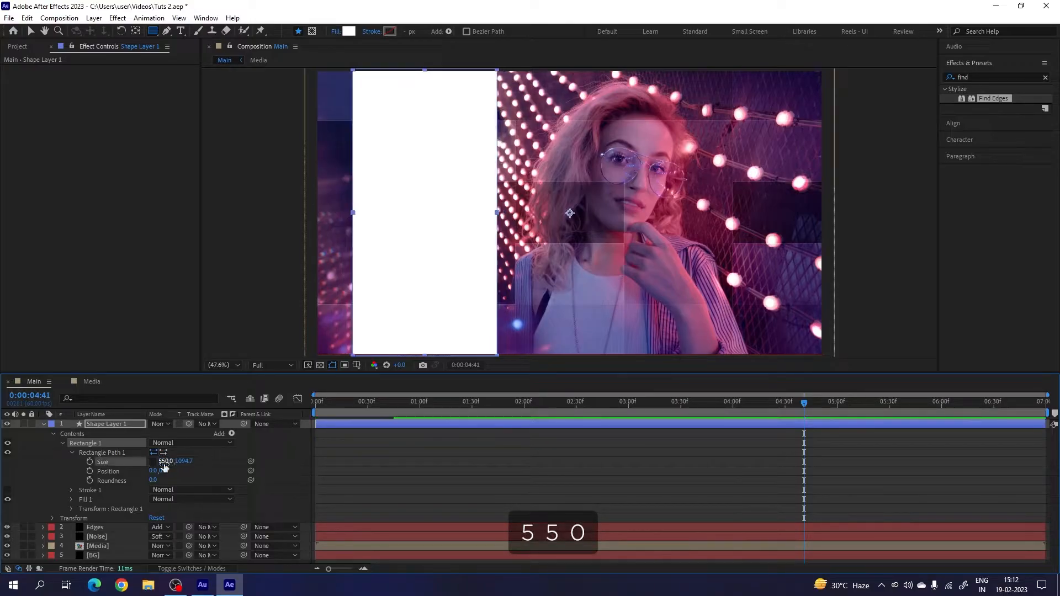
Set the rectangle path's height to 1100 and centre the shape layer's anchor point on the rectangle.
click(183, 462)
text(1100)
key(Return)
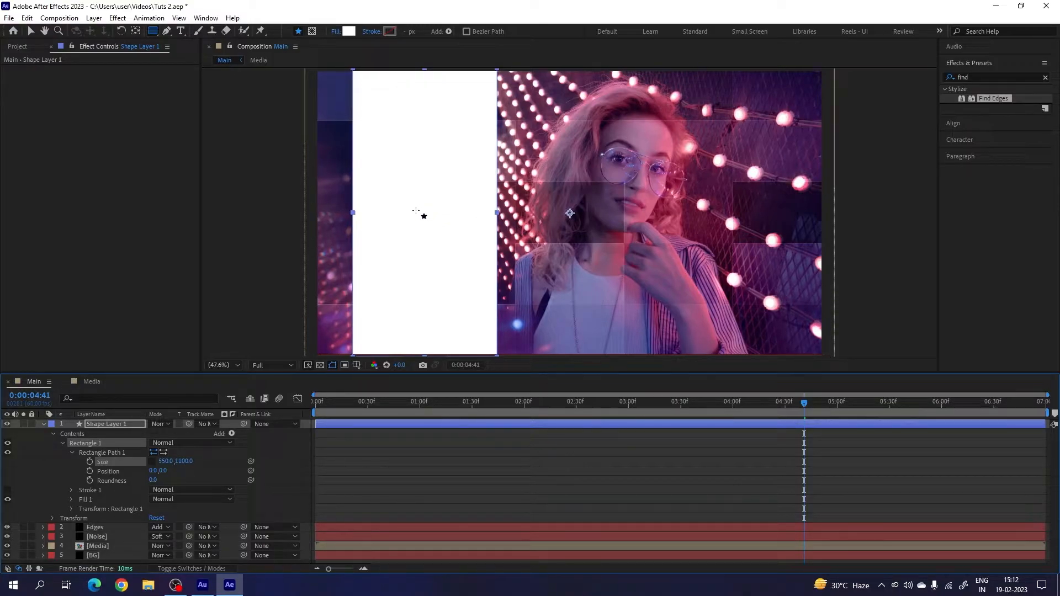
click(112, 426)
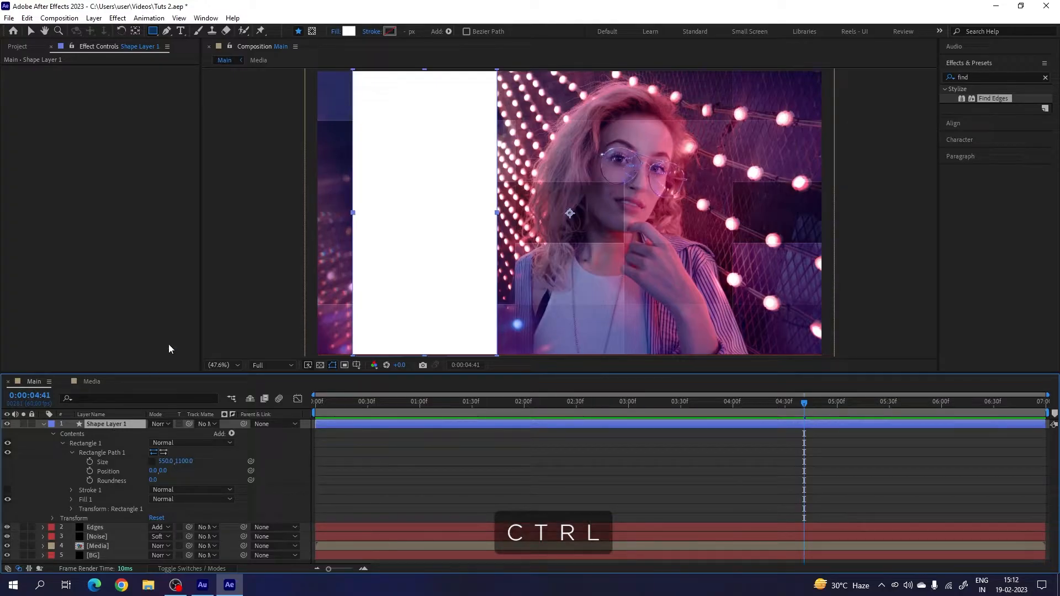
click(137, 32)
key(ctrl+alt+Home)
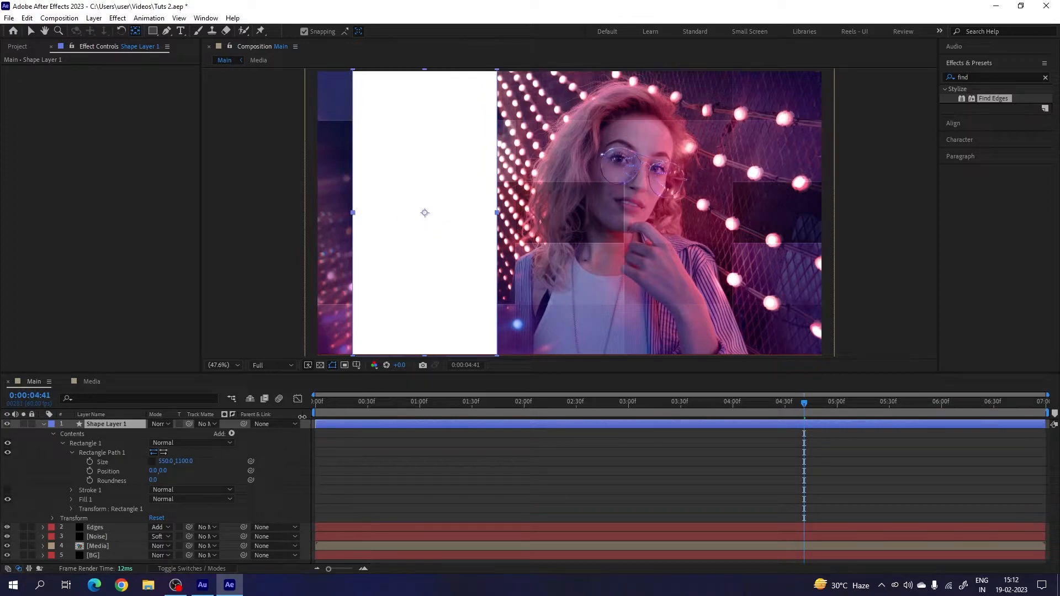
Rename the rectangle's shape layer as Glass.
right_click(121, 424)
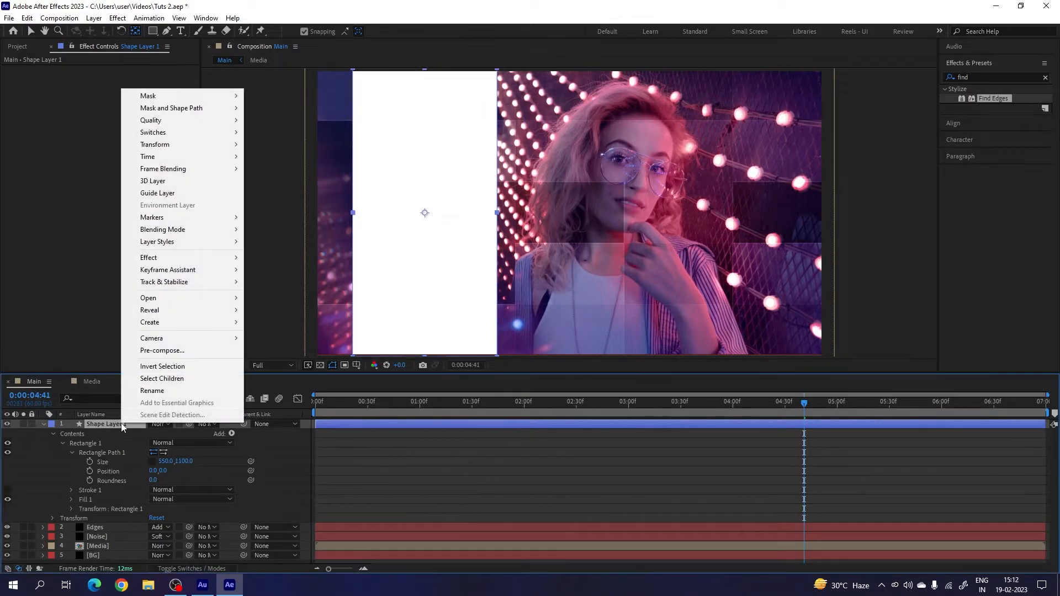
click(172, 391)
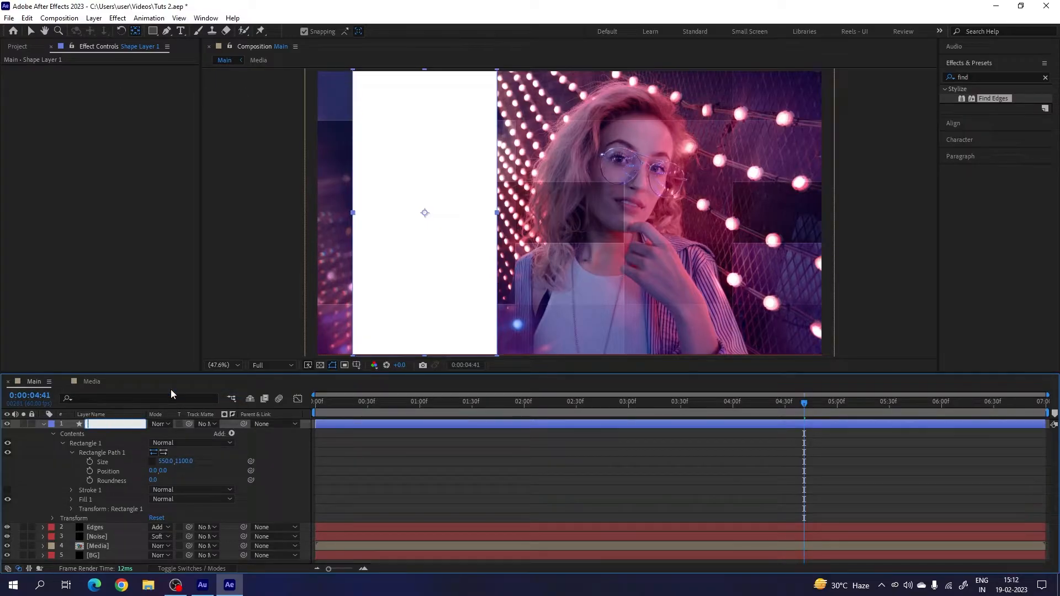
text(Glass)
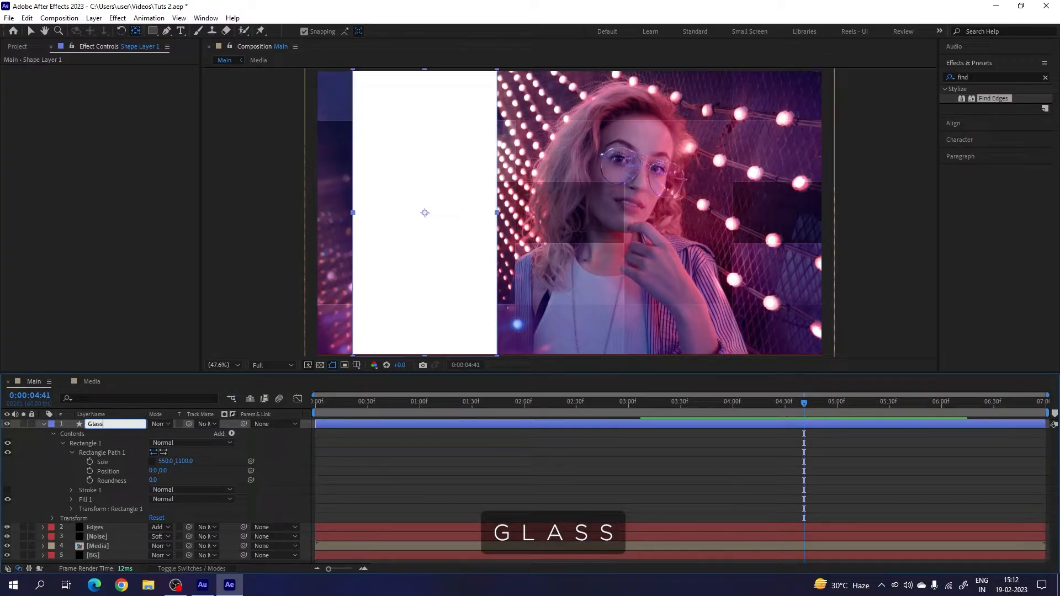
key(Return)
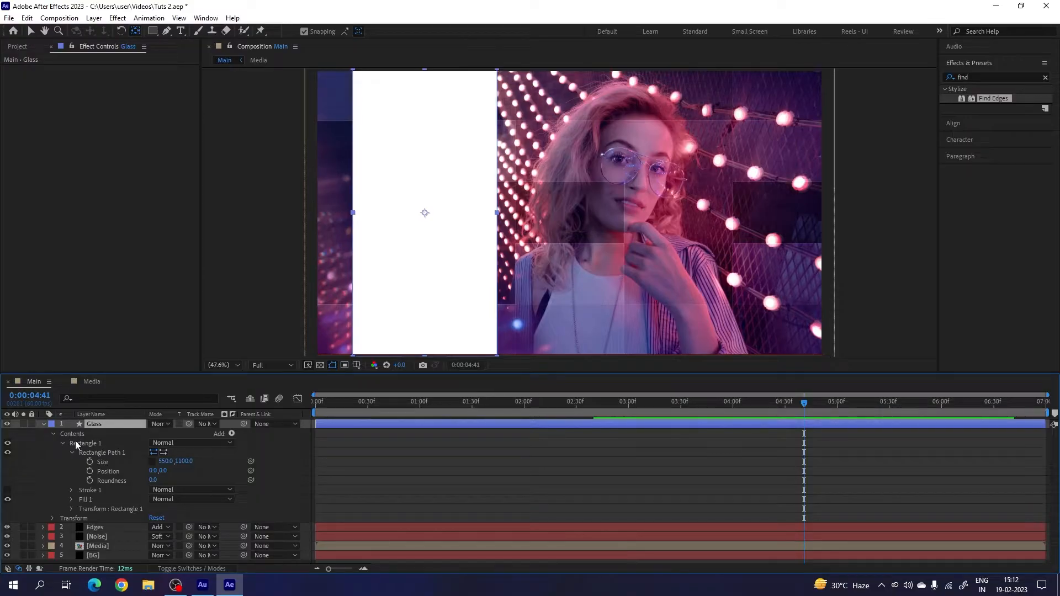
Collapse the Glass layer's properties and turn the layer into an adjustment layer.
click(44, 426)
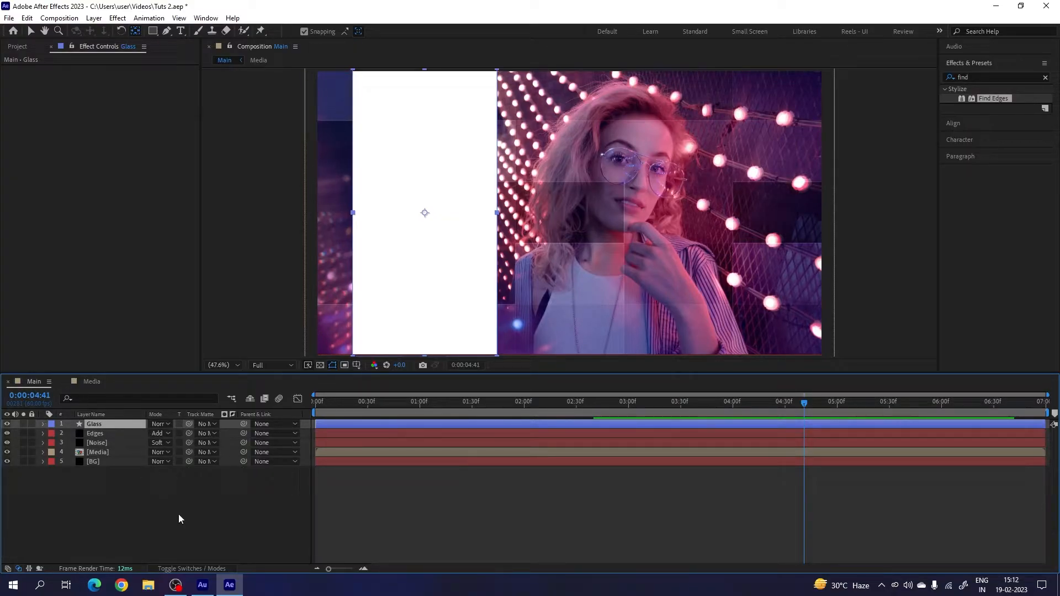
click(184, 565)
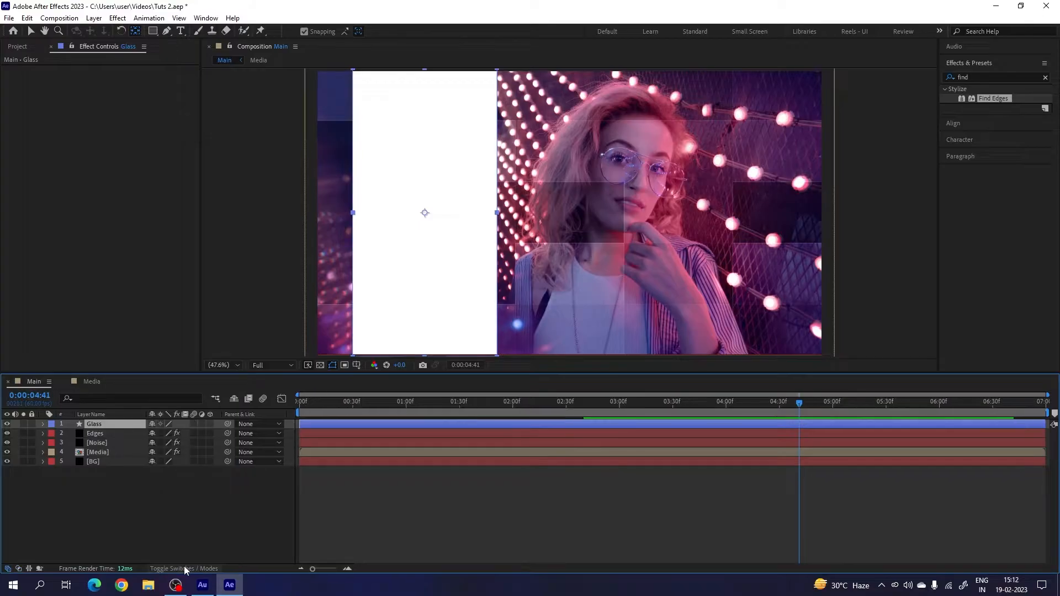
click(201, 424)
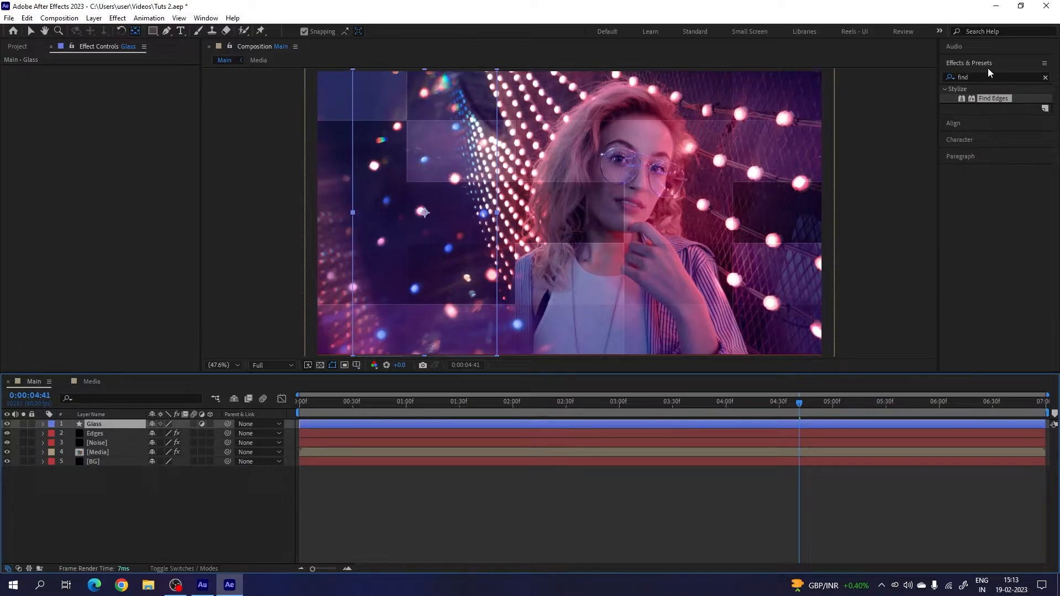
Apply Gaussian Blur to the Glass layer with Blurriness 150, and check the blur at another point in time.
click(966, 78)
double_click(967, 78)
text(gauss)
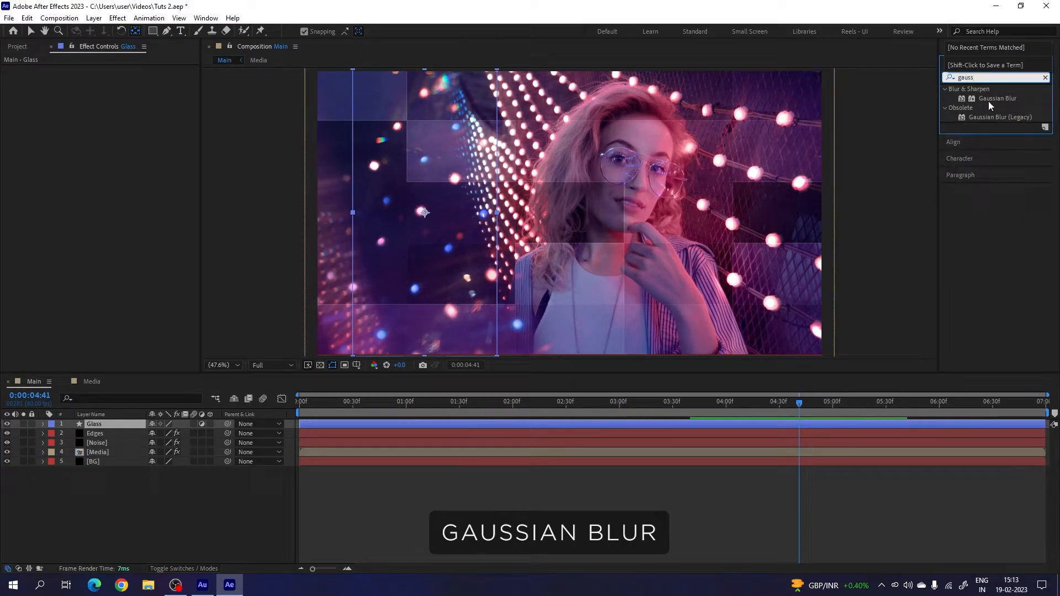
drag(997, 100, 120, 423)
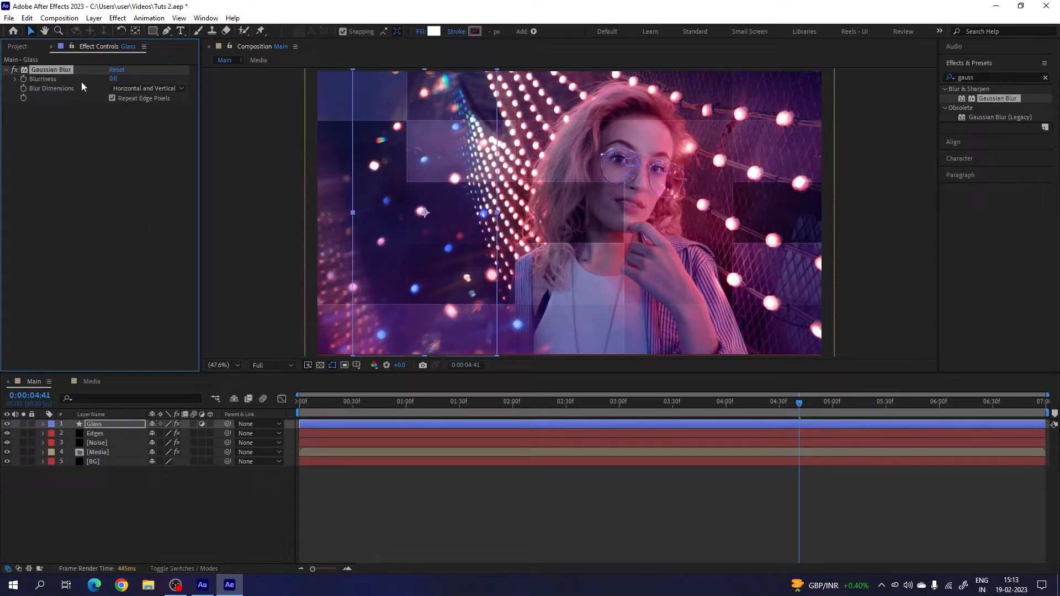
click(114, 80)
text(150)
key(Return)
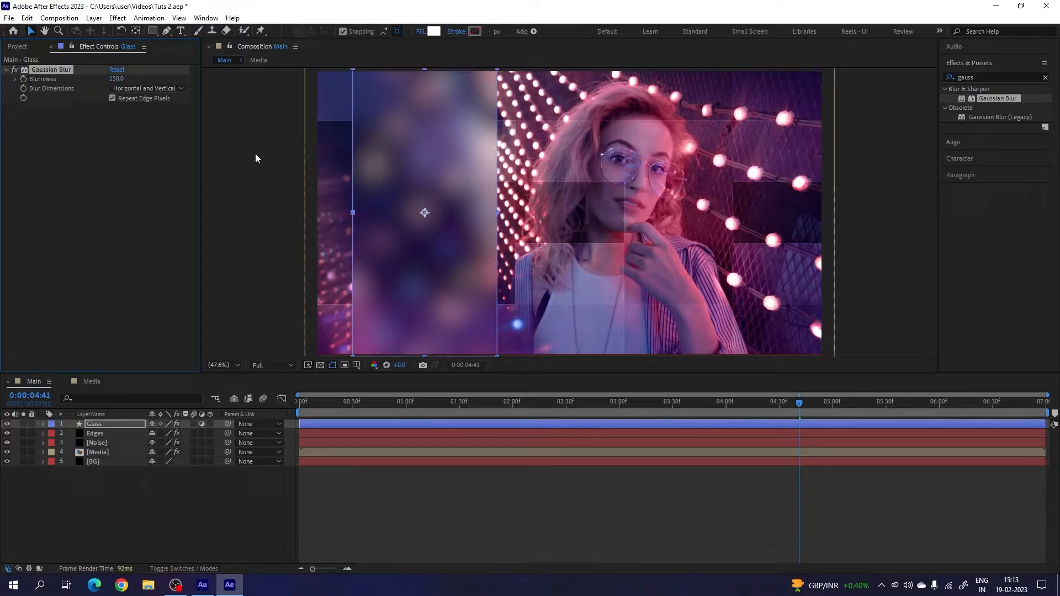
drag(539, 405, 856, 446)
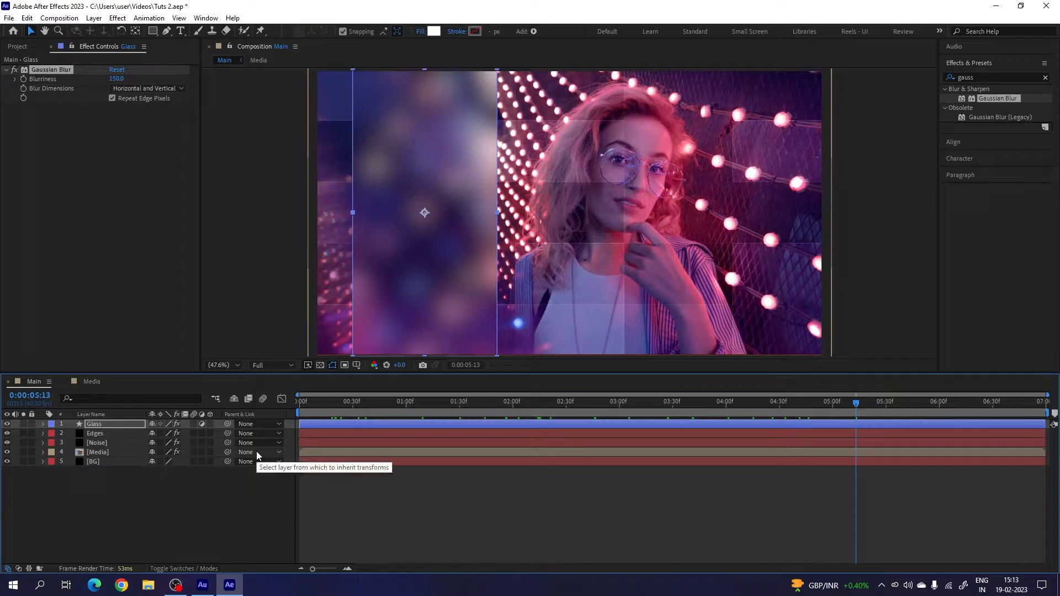
Apply the Curves effect to the Glass layer and brighten it by moving the RGB curve's white point inward.
click(108, 426)
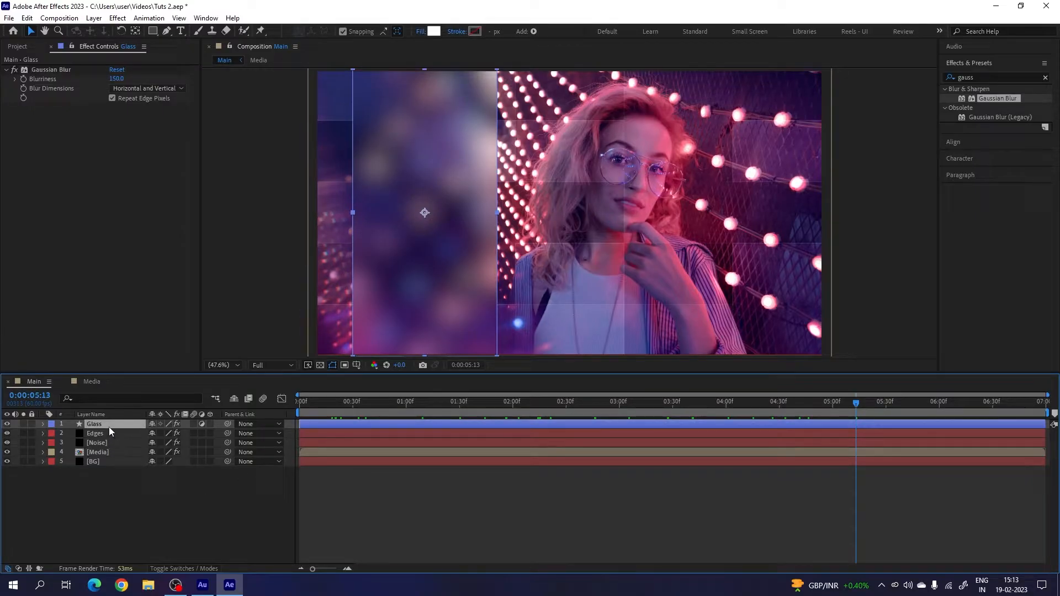
click(965, 78)
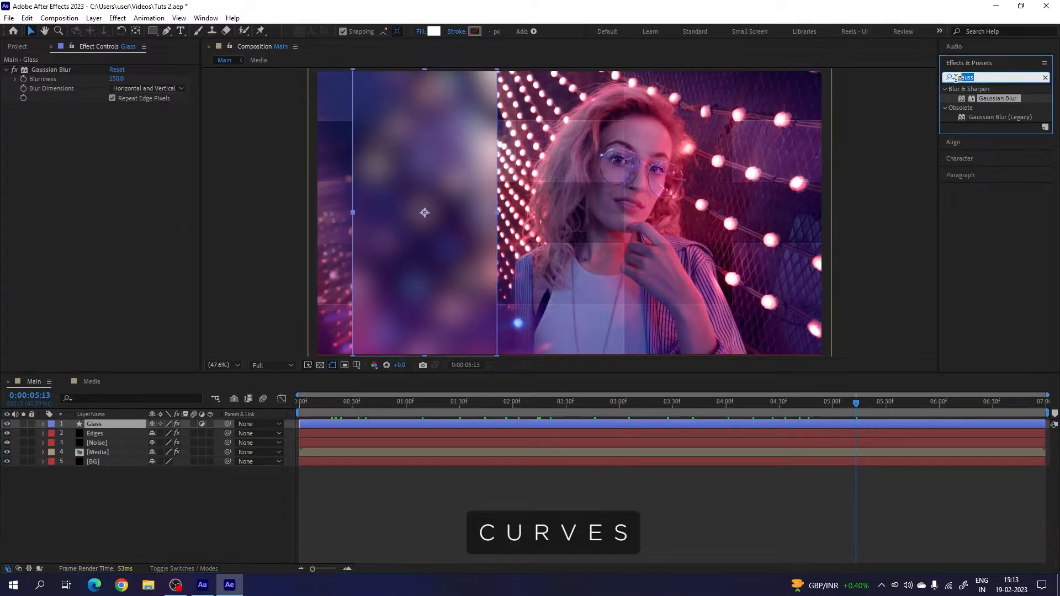
text(cur)
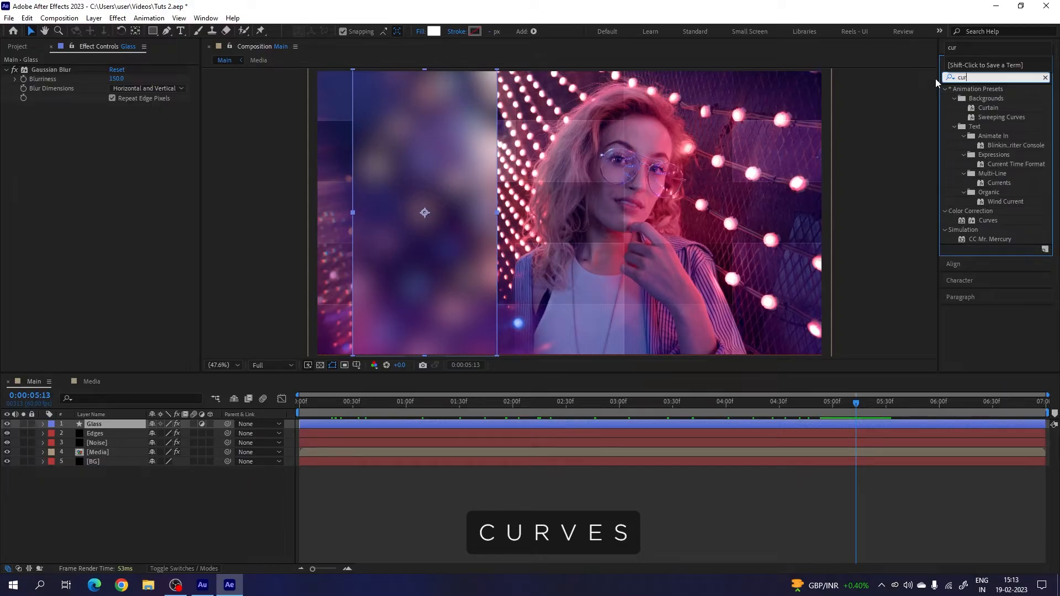
drag(981, 220, 114, 425)
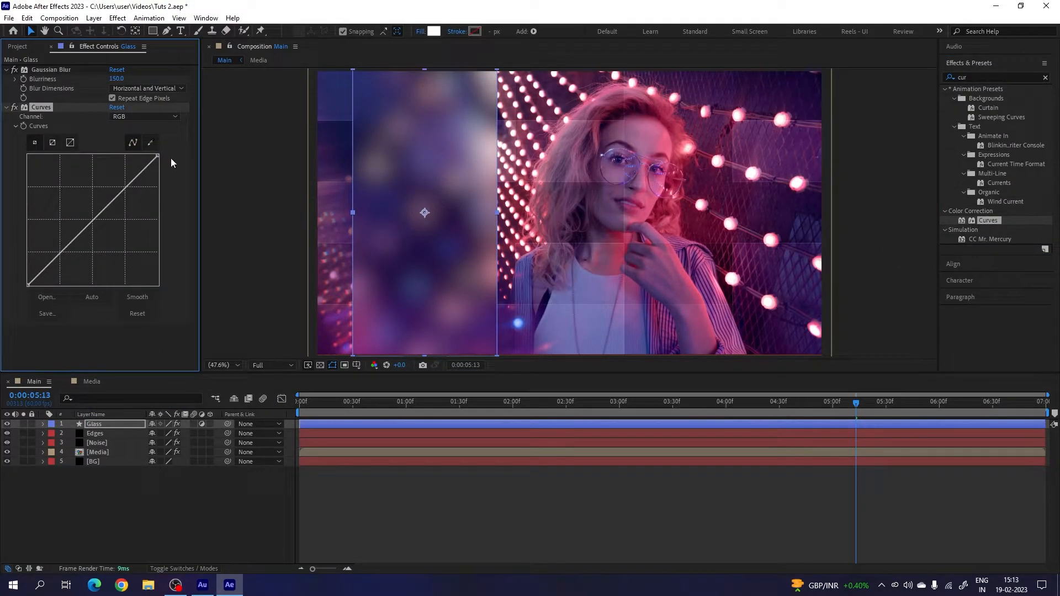
drag(158, 156, 140, 119)
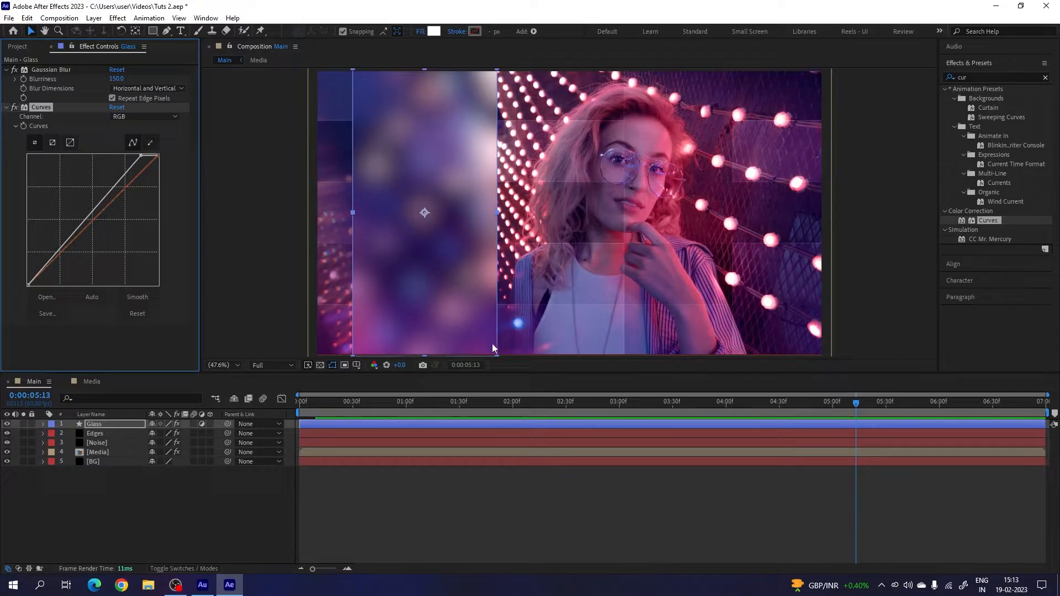
mouse_move(856, 429)
mouse_down()
mouse_move(828, 429)
mouse_move(838, 430)
mouse_up()
click(170, 518)
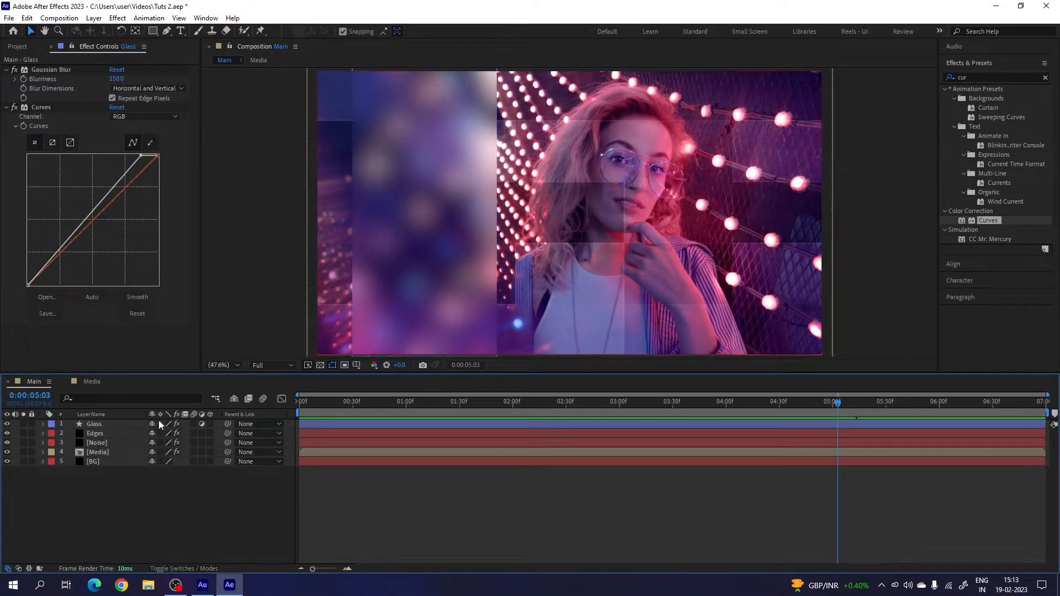
Duplicate the Glass layer and rename the copy as Glass Edge.
click(125, 425)
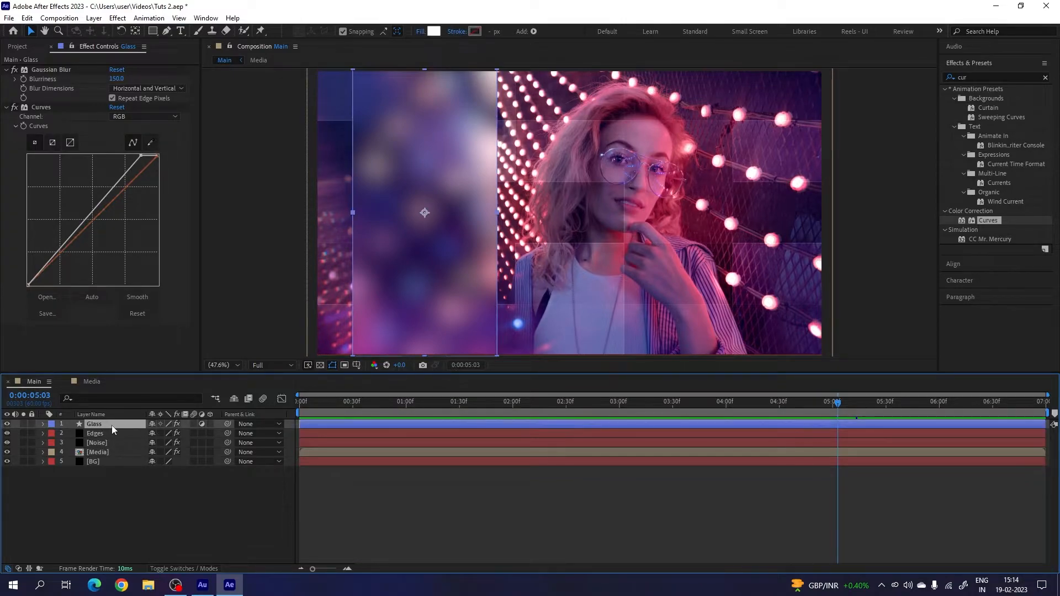
key(ctrl+d)
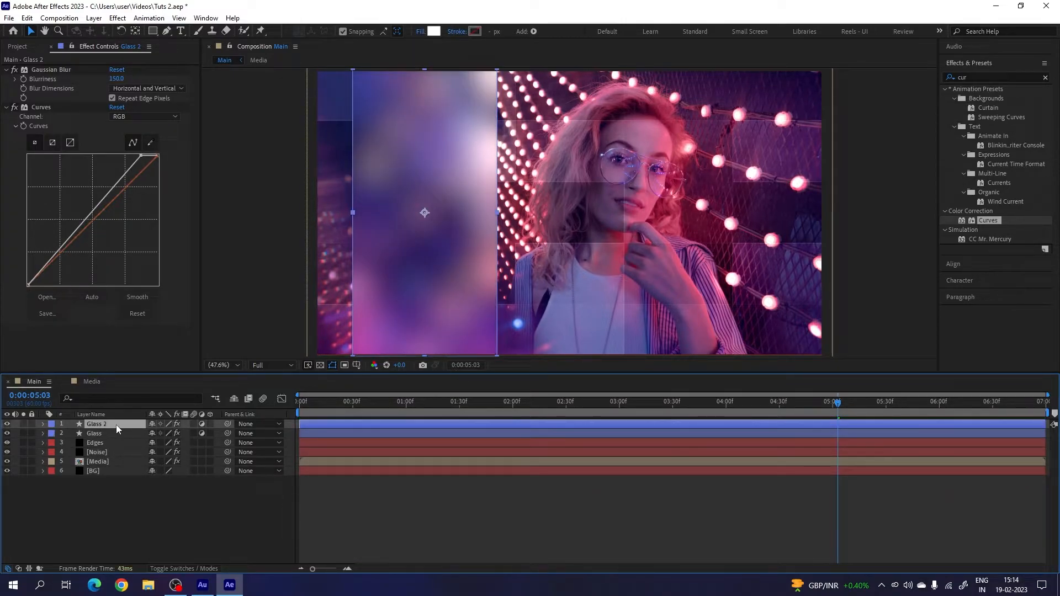
right_click(116, 425)
click(168, 391)
click(130, 425)
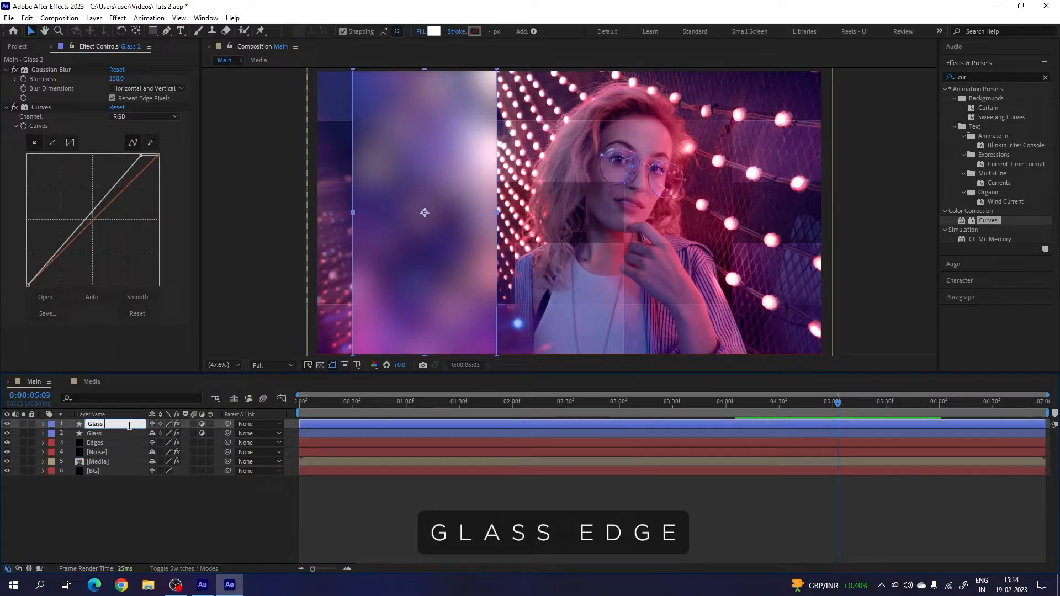
text(Edge)
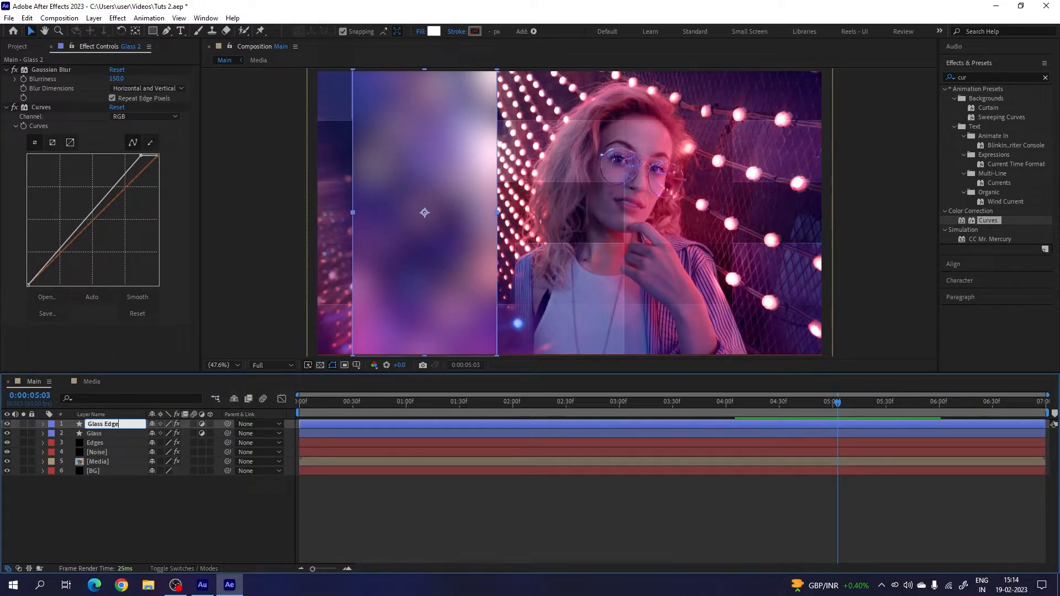
key(Return)
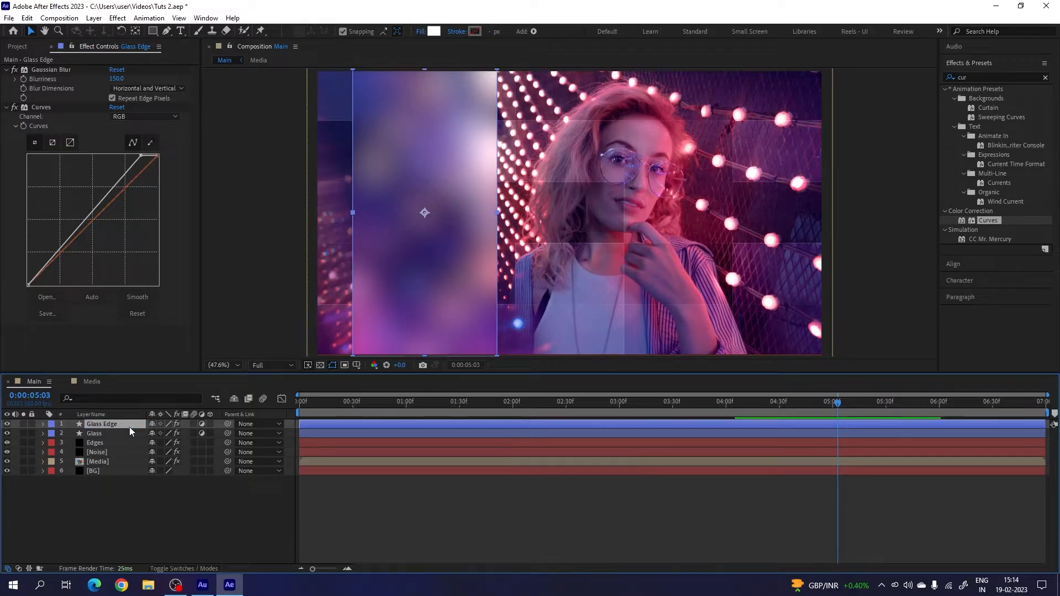
Remove the Curves and Gaussian Blur effects from the Glass Edge layer and turn off its adjustment layer switch.
click(41, 107)
key(Delete)
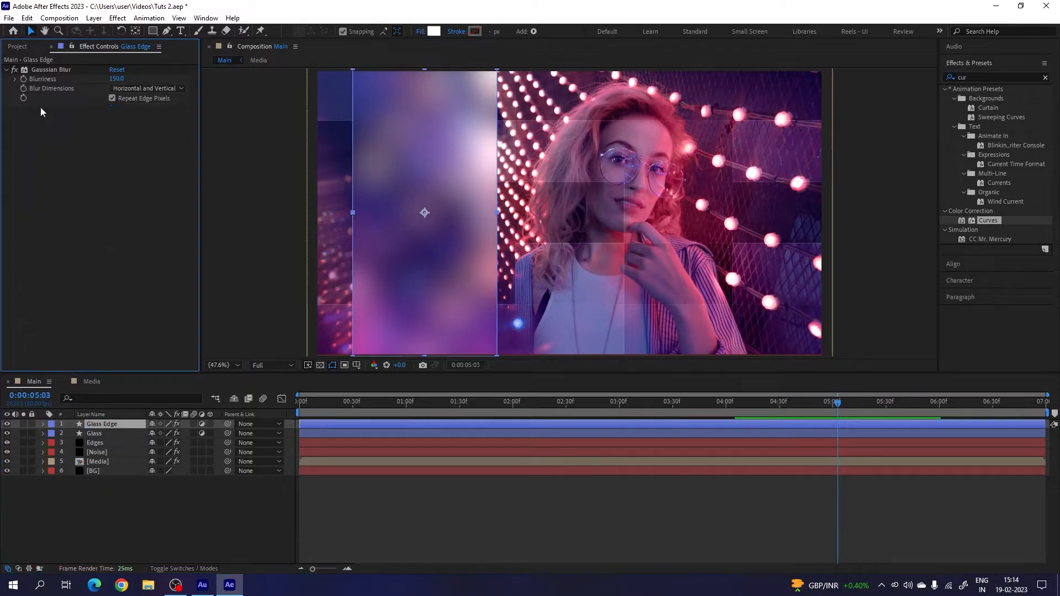
click(55, 71)
key(Delete)
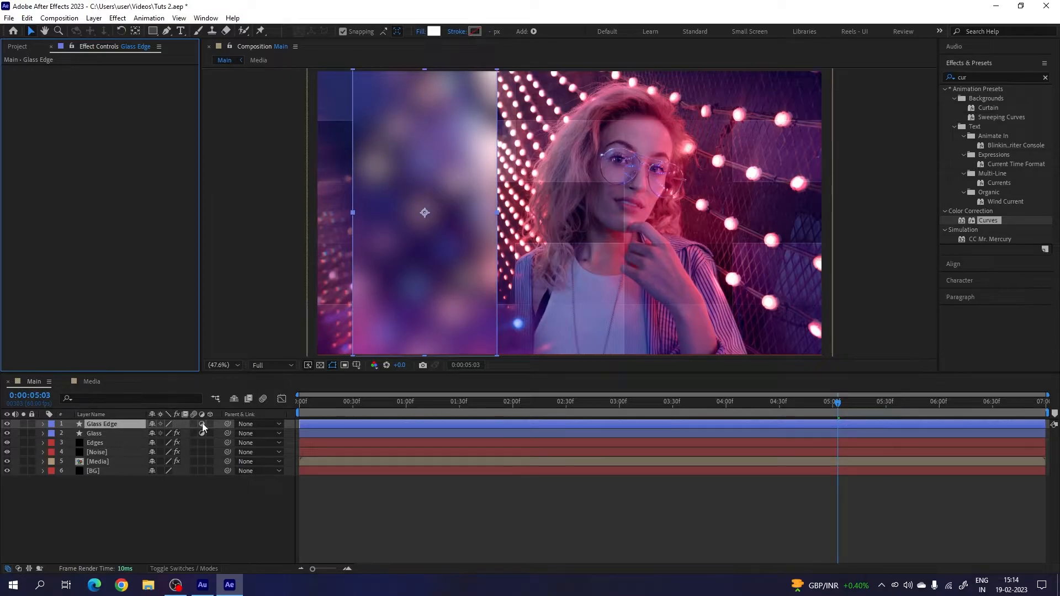
click(203, 425)
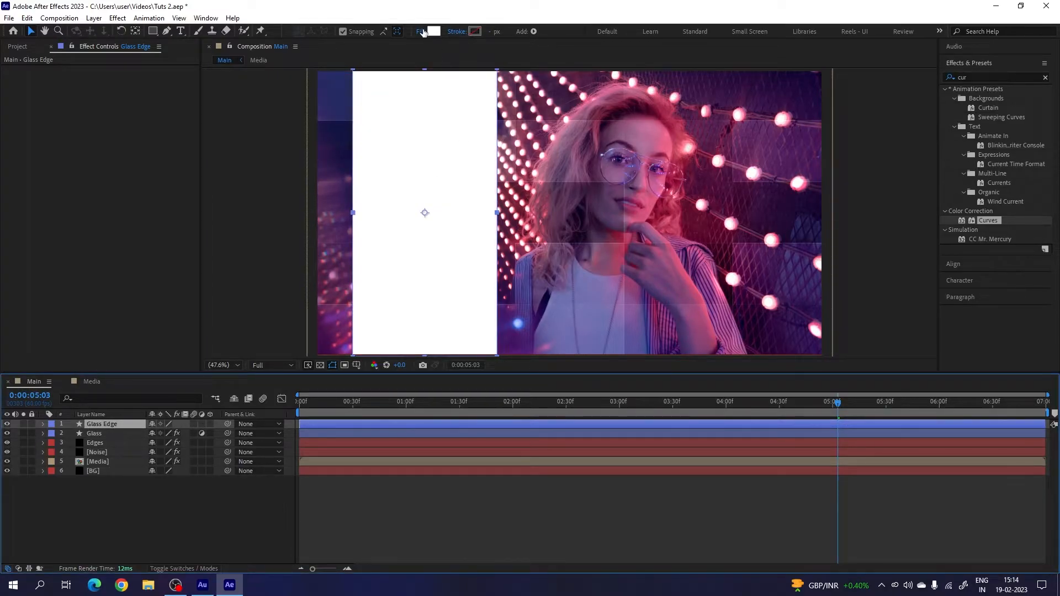
Set the Glass Edge shape's fill to None and its stroke to a solid color.
click(422, 31)
click(473, 261)
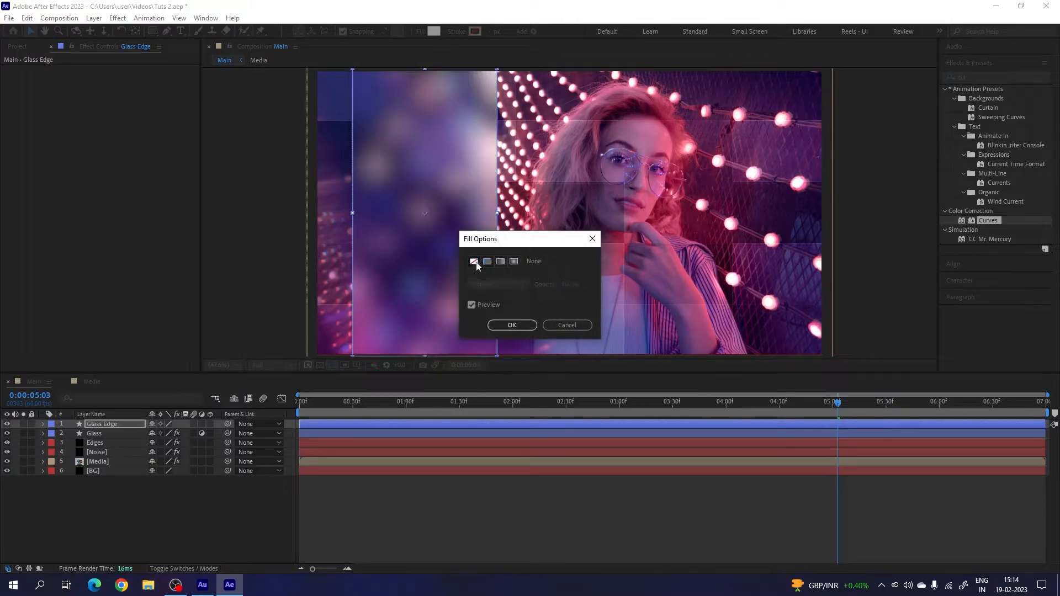
click(512, 325)
click(456, 32)
click(487, 262)
click(502, 325)
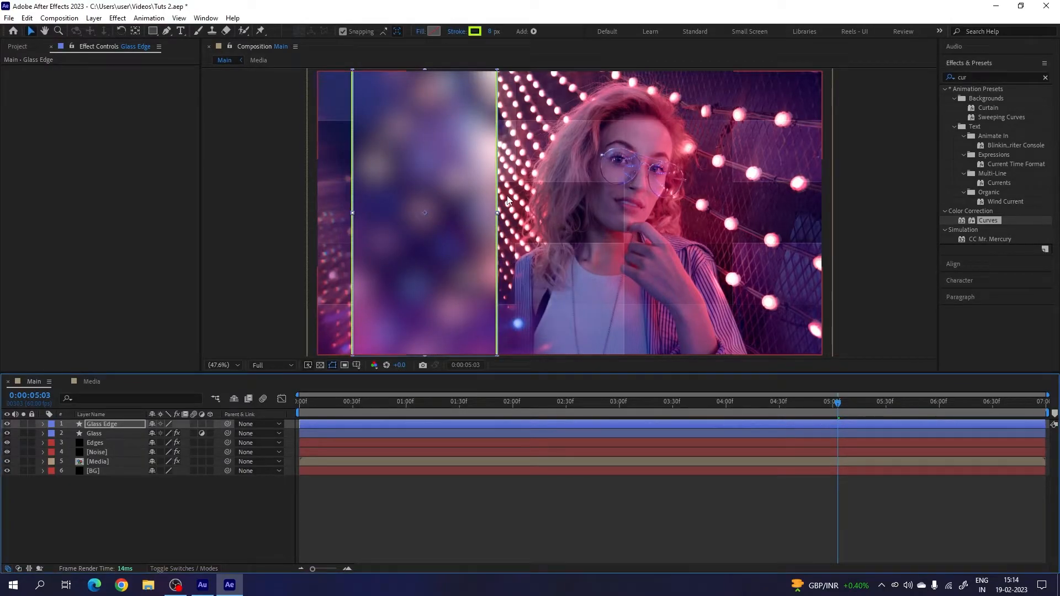
Set the Glass Edge shape's stroke width to 3 px and its stroke color to white (FFFFFF).
click(489, 32)
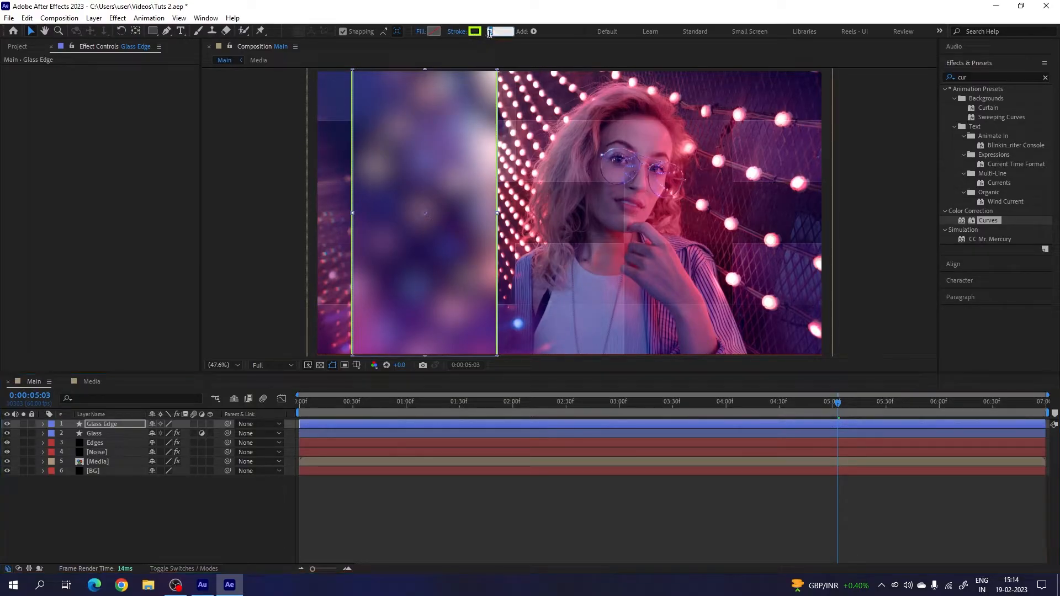
text(3)
key(Return)
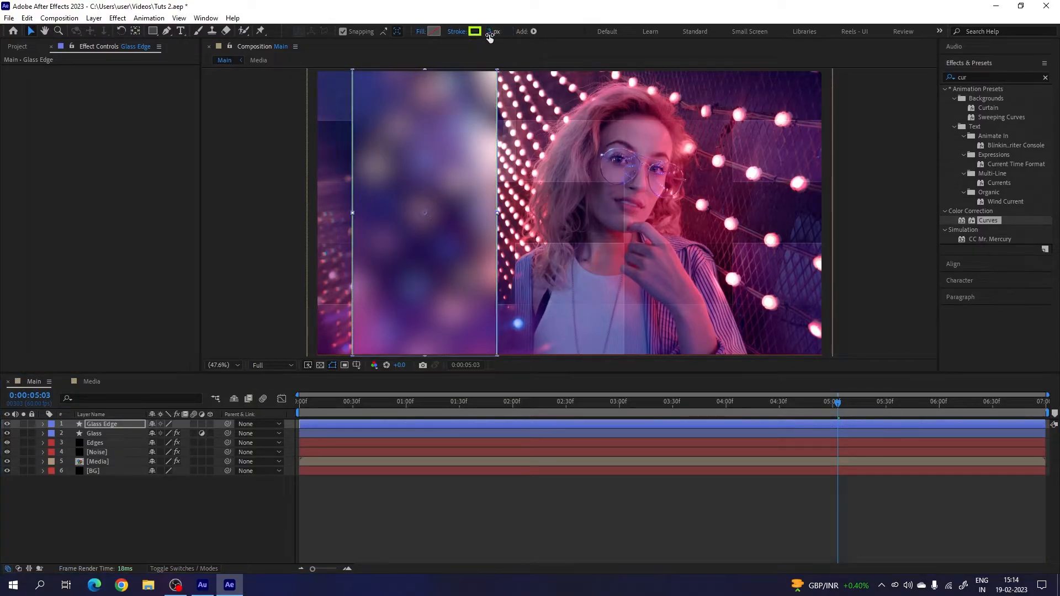
click(475, 31)
click(103, 275)
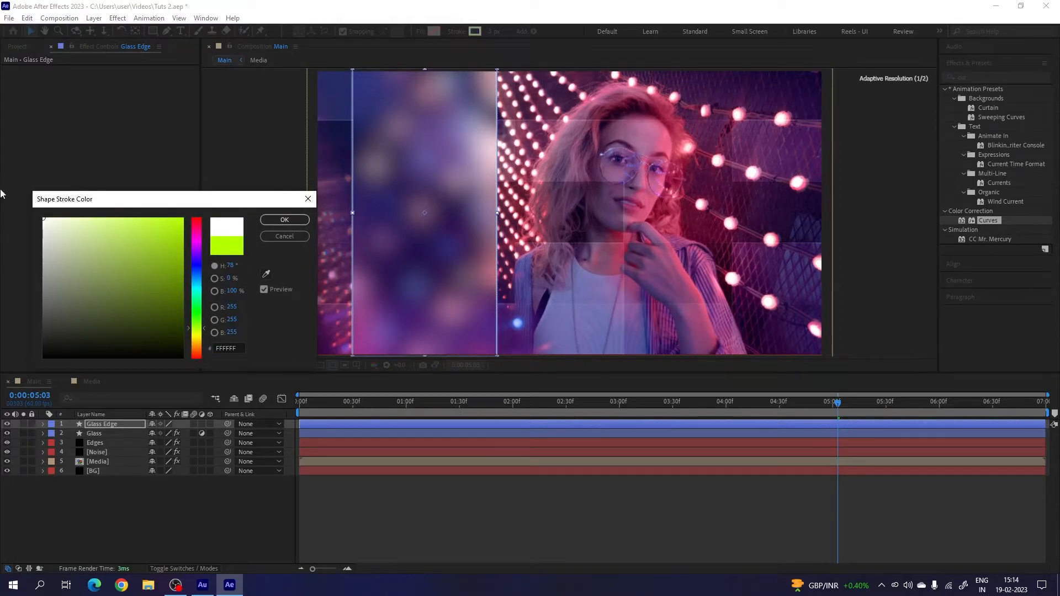
click(285, 219)
Set the Glass Edge layer's blending mode to Overlay.
click(130, 427)
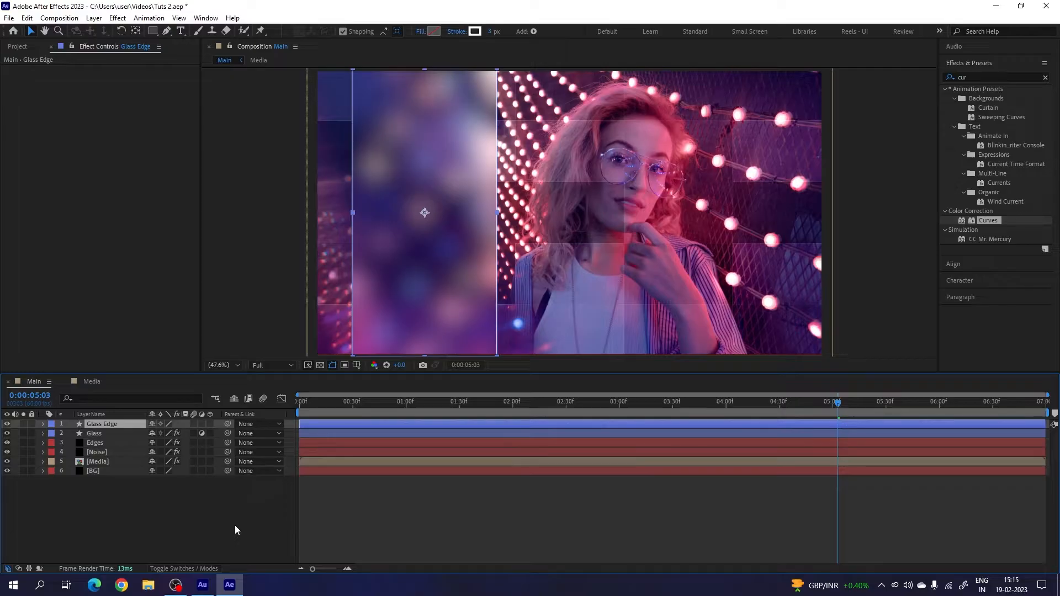
click(193, 567)
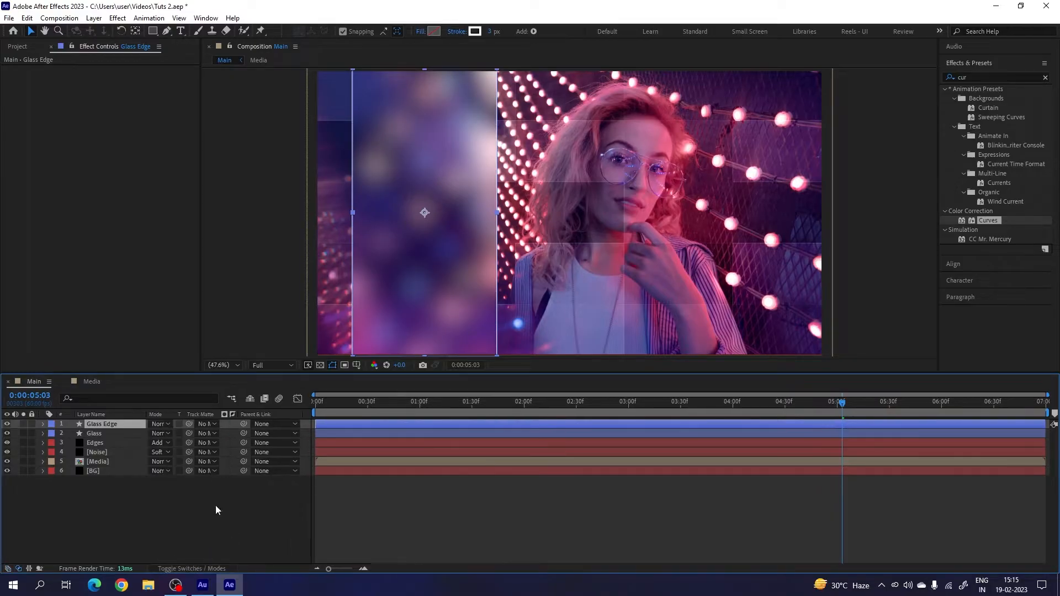
click(161, 424)
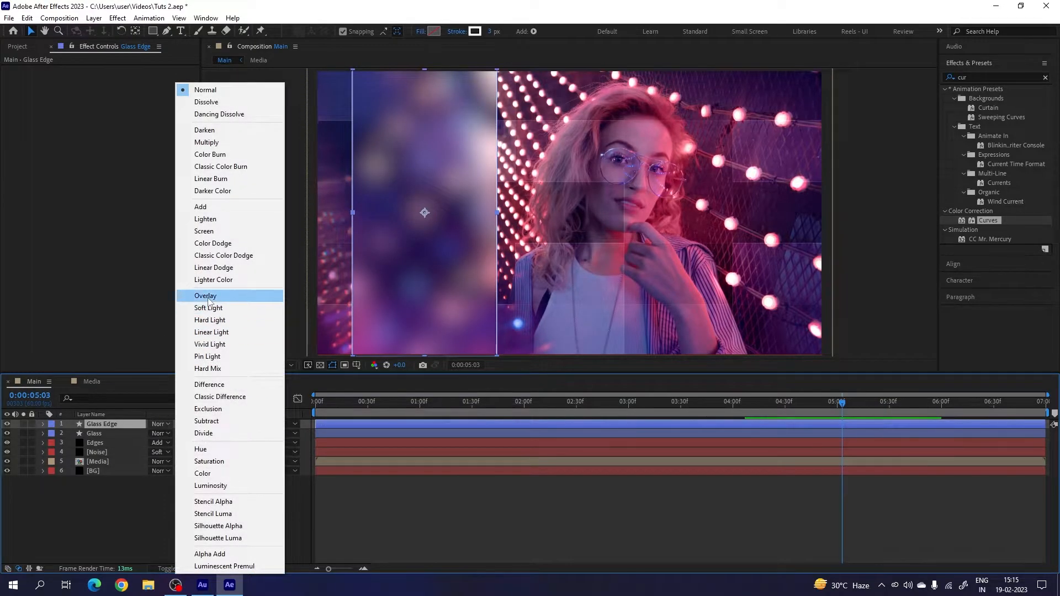
click(211, 298)
click(209, 493)
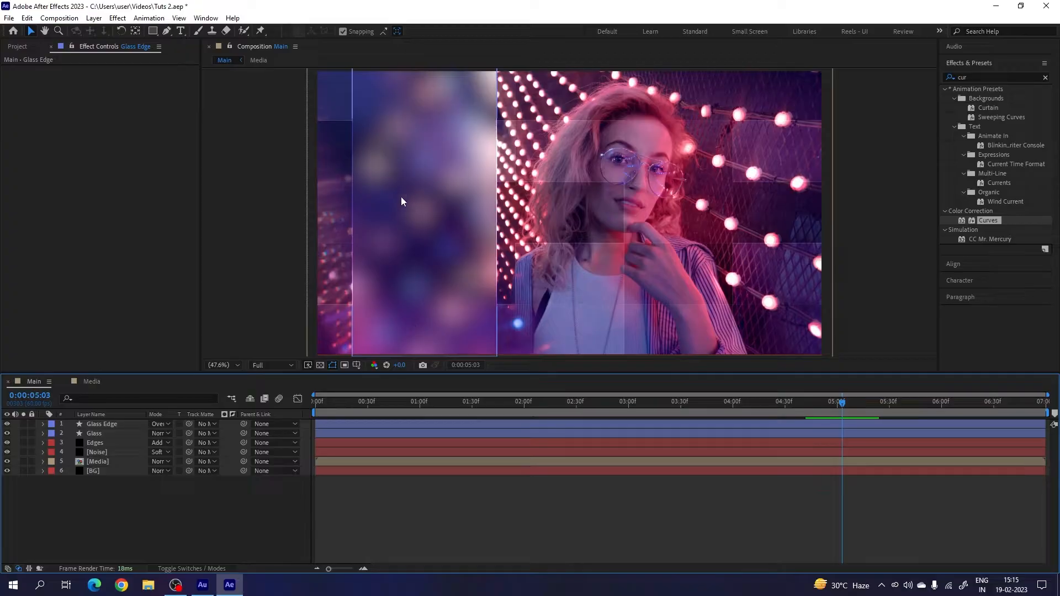
Set the X position of the Glass and Glass Edge layers to 400 at 4 seconds and keyframe Position on both.
click(114, 435)
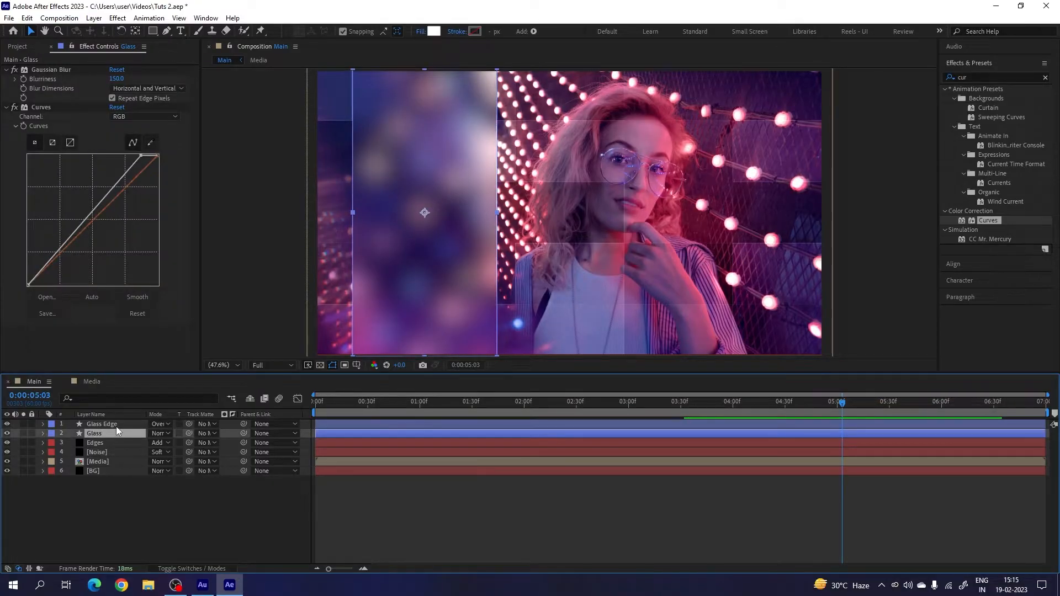
shift+click(116, 426)
drag(542, 402, 733, 415)
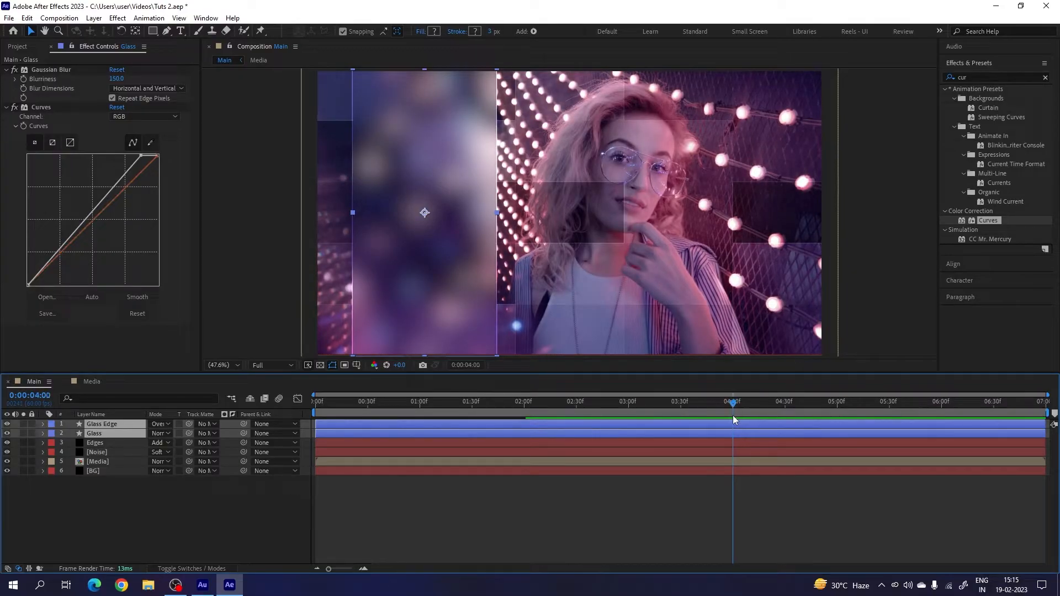
key(p)
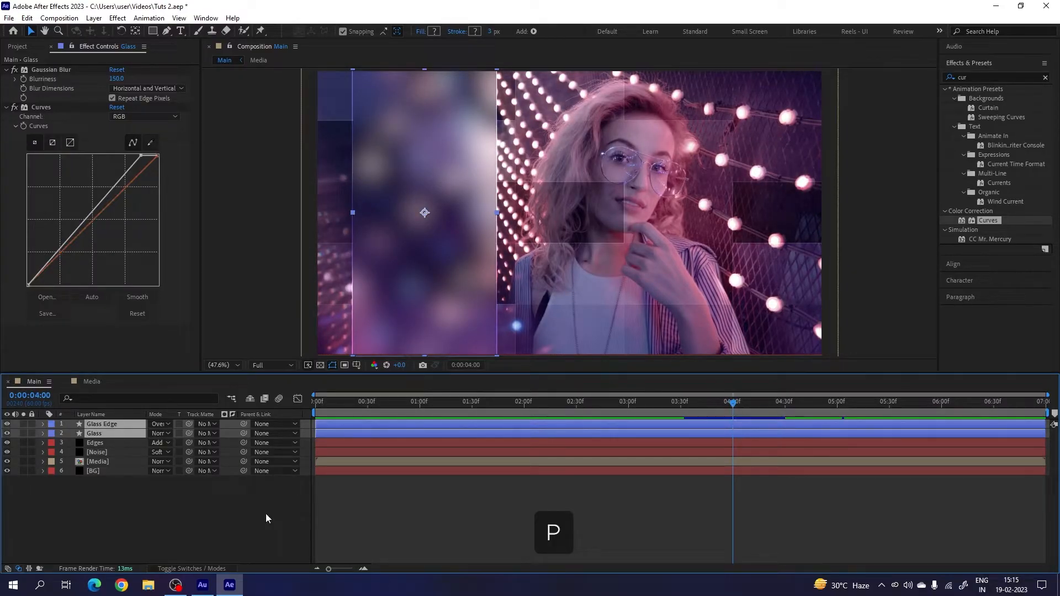
key(p)
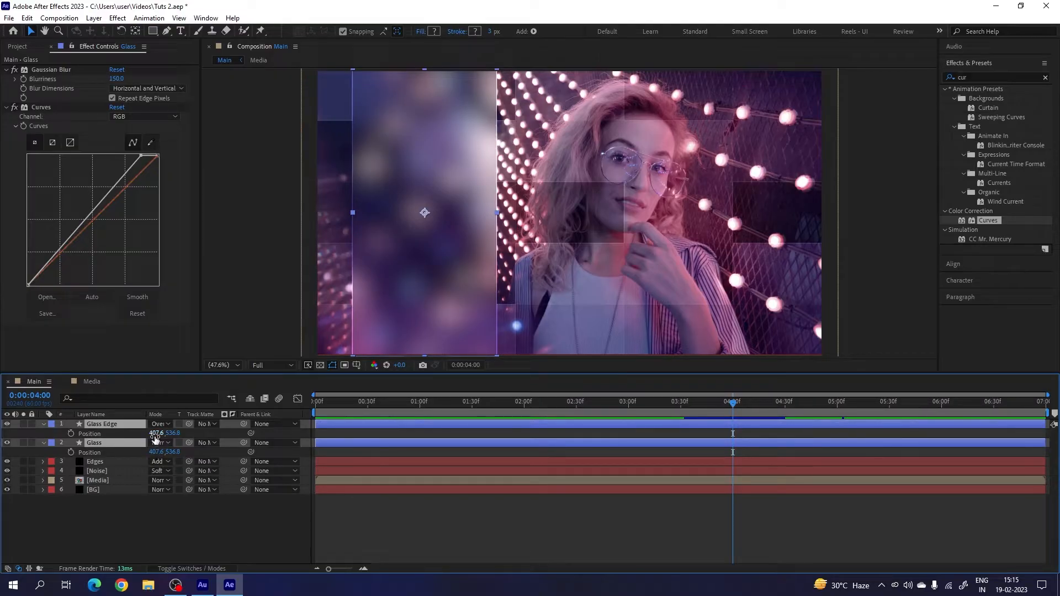
click(154, 434)
text(400)
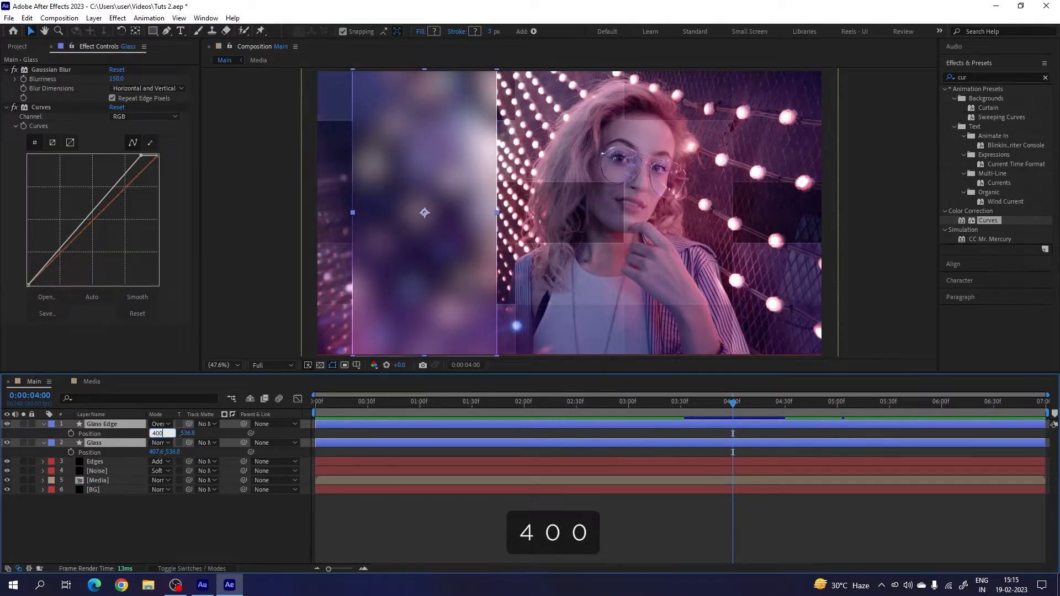
key(Return)
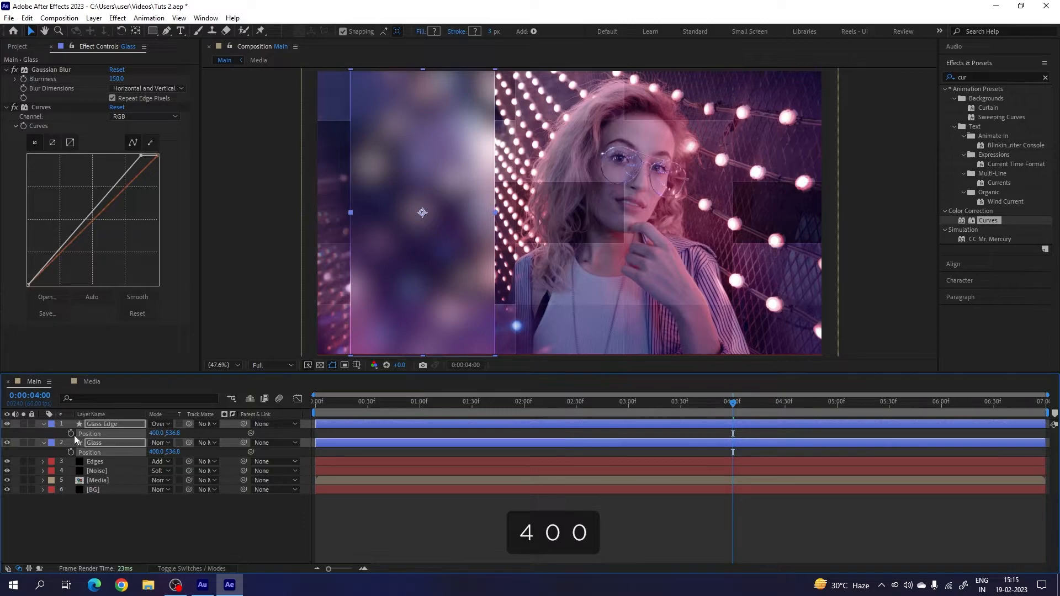
click(71, 434)
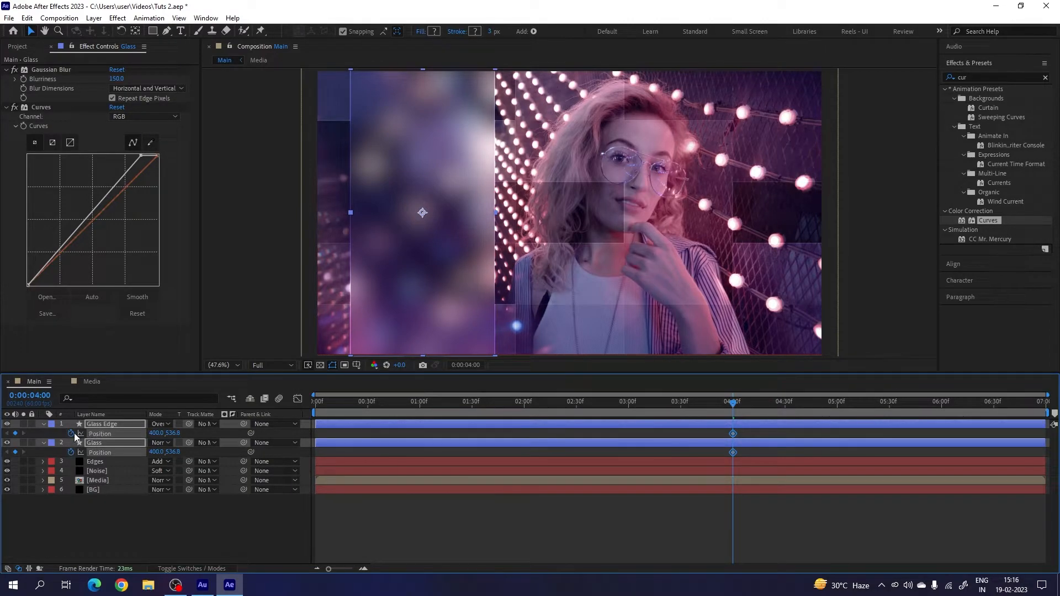
Set the X position of both glass layers to 280 at 0 seconds.
drag(696, 403, 287, 400)
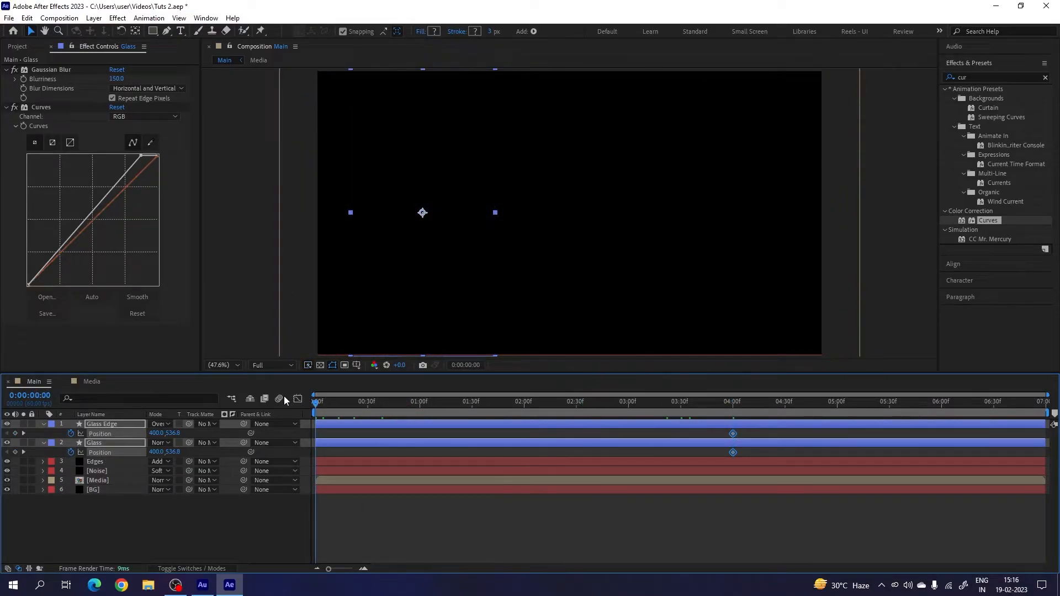
drag(156, 434, 104, 435)
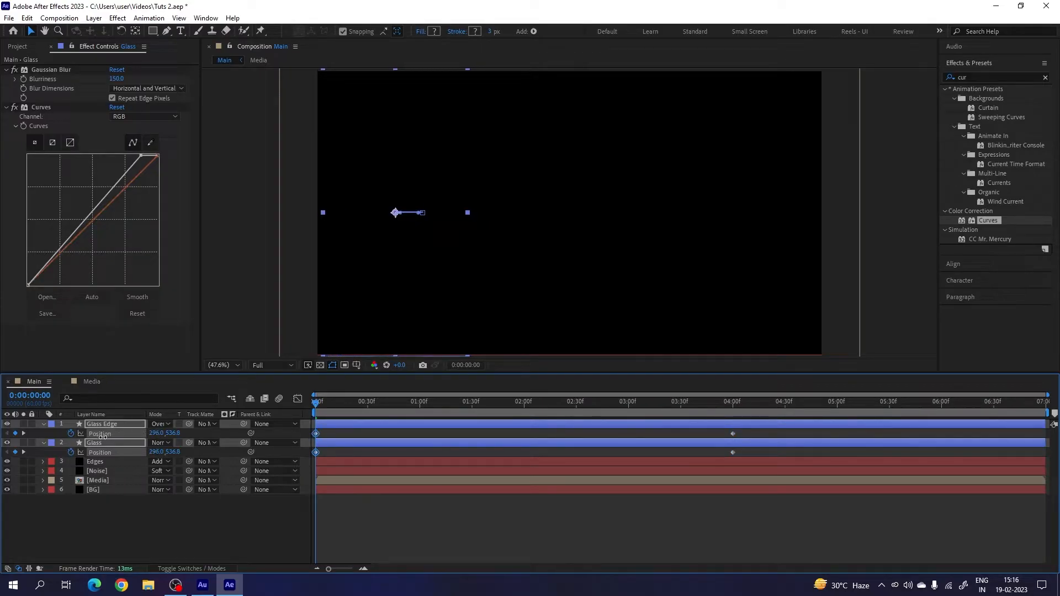
click(154, 434)
text(280)
key(Return)
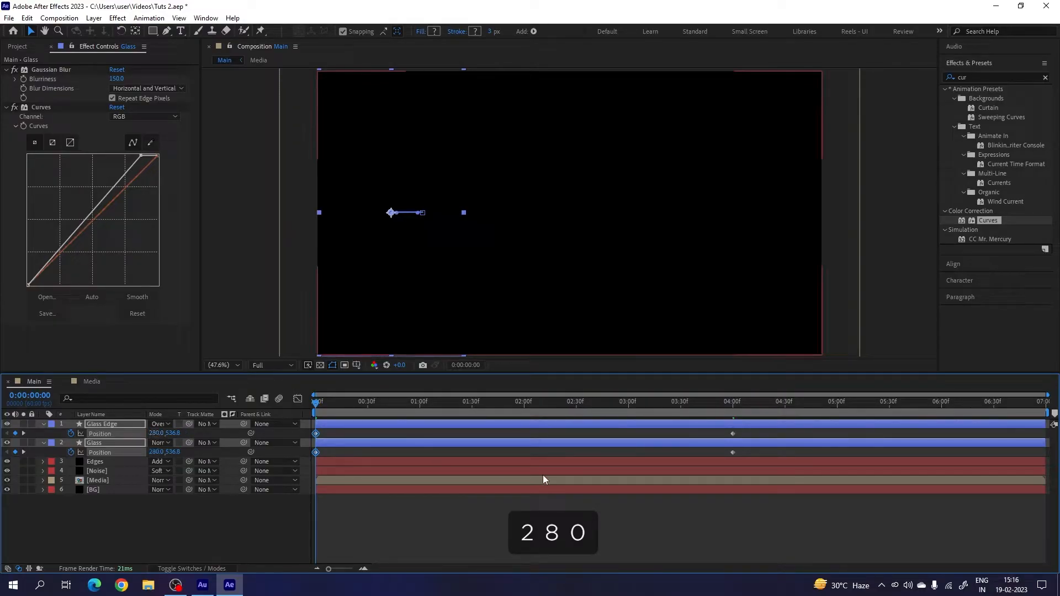
Apply Easy Ease to both layers' Position keyframes and reshape their speed graph to peak early and slow down gradually towards 4 seconds.
drag(759, 433, 309, 462)
key(F9)
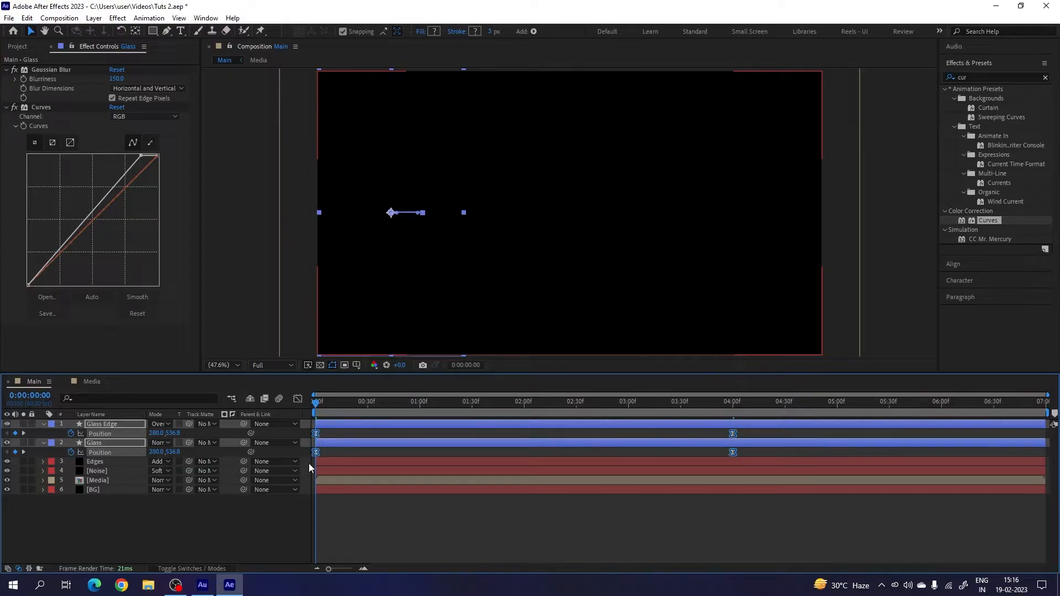
click(298, 399)
drag(754, 523, 479, 535)
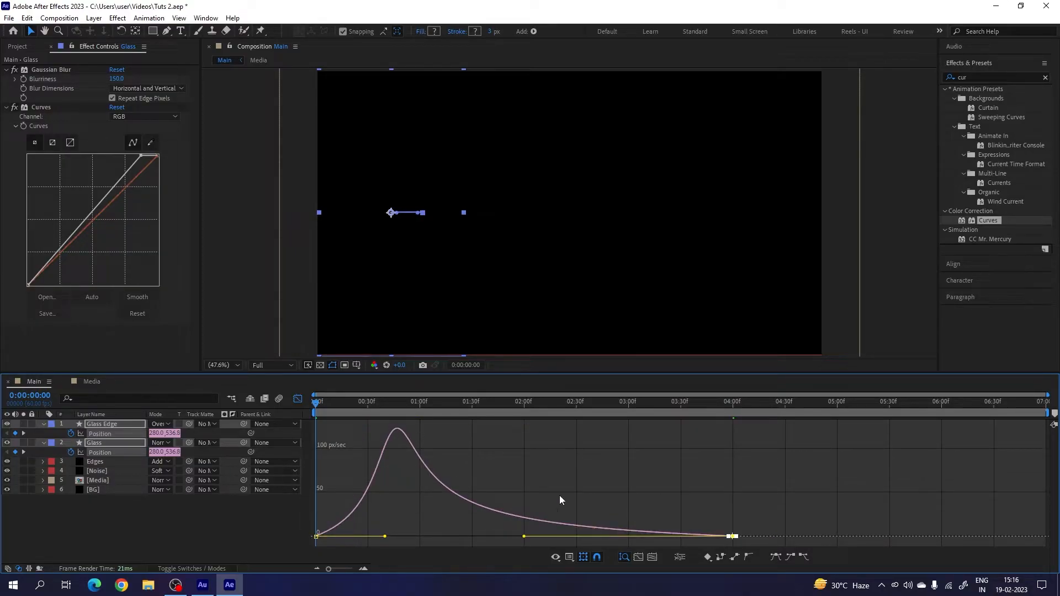
right_click(524, 485)
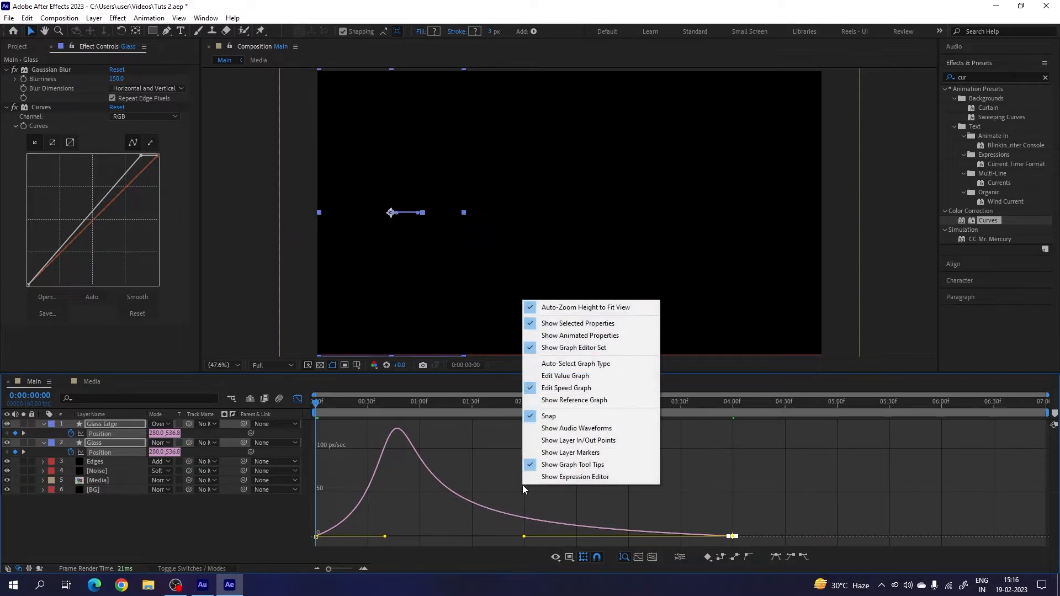
click(473, 472)
click(299, 399)
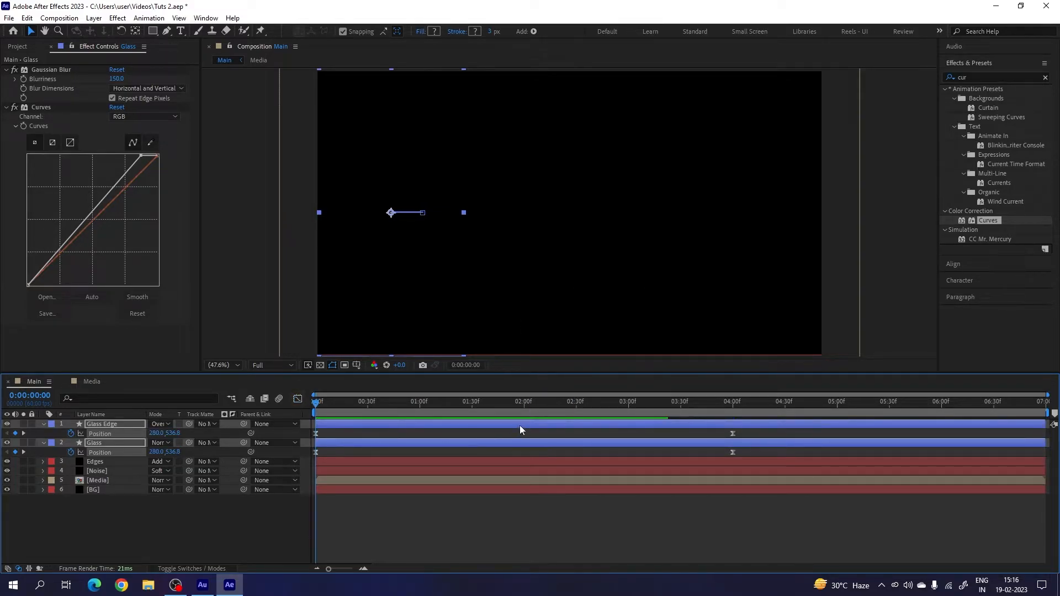
Play back the glass panel's slide animation and check its position after 5 seconds.
key(space)
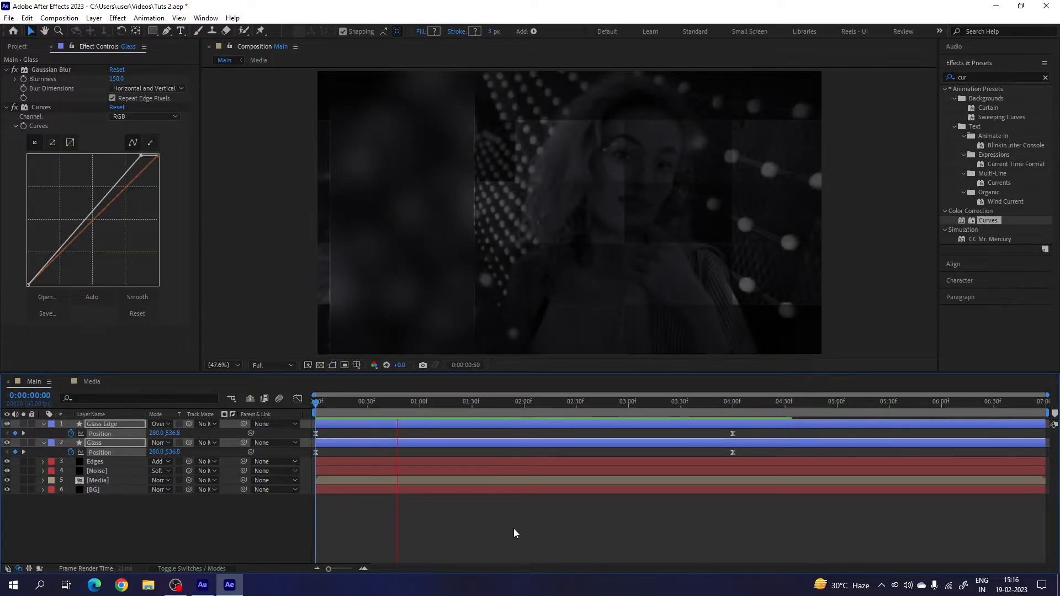
key(space)
drag(546, 413, 875, 413)
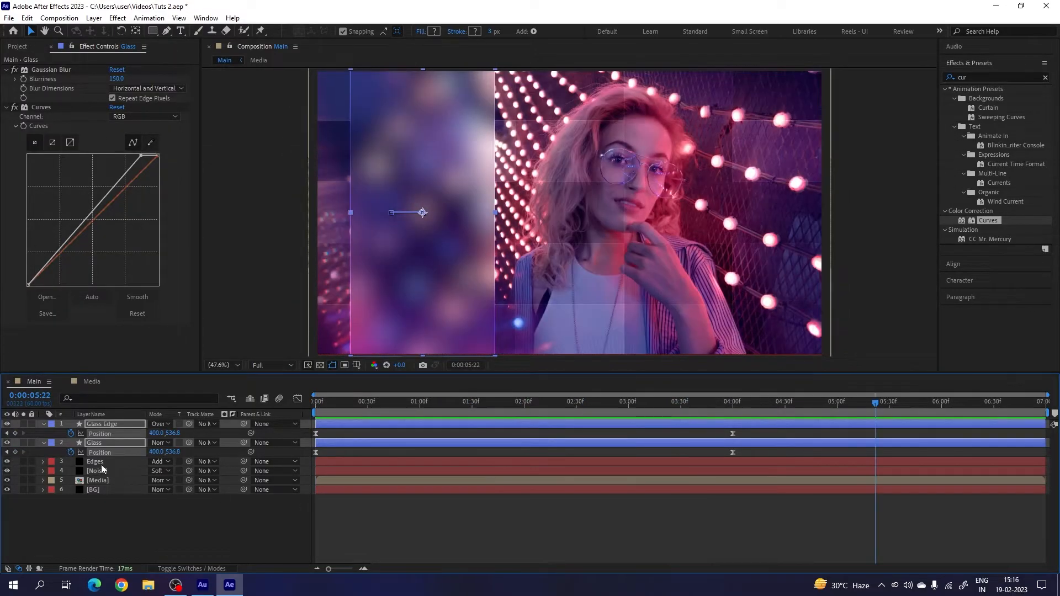
Collapse and deselect the glass layers, then set up the Rectangle tool with a thicker yellow stroke.
click(45, 426)
click(155, 500)
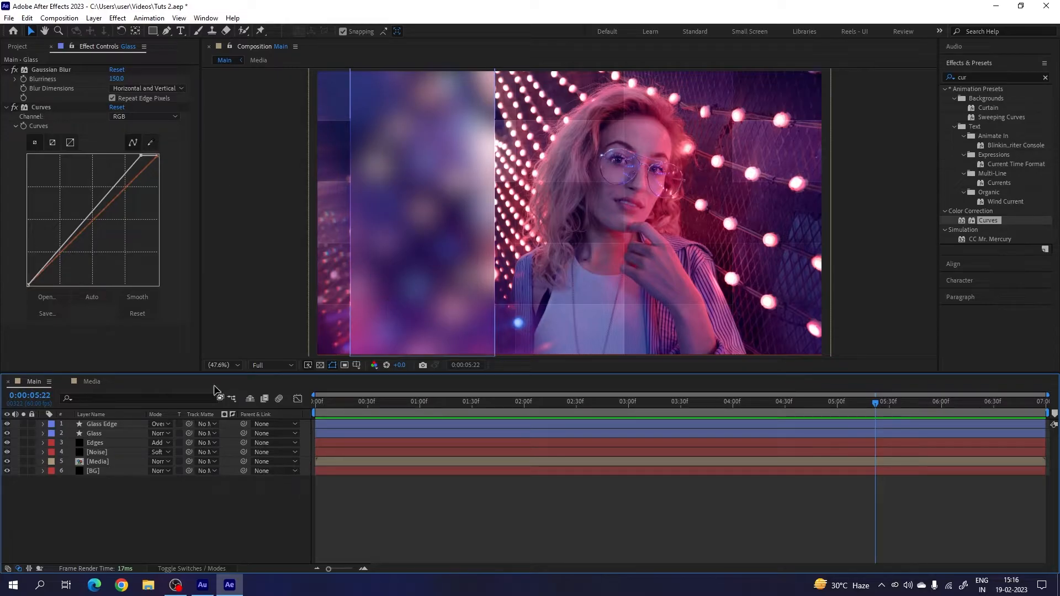
click(153, 31)
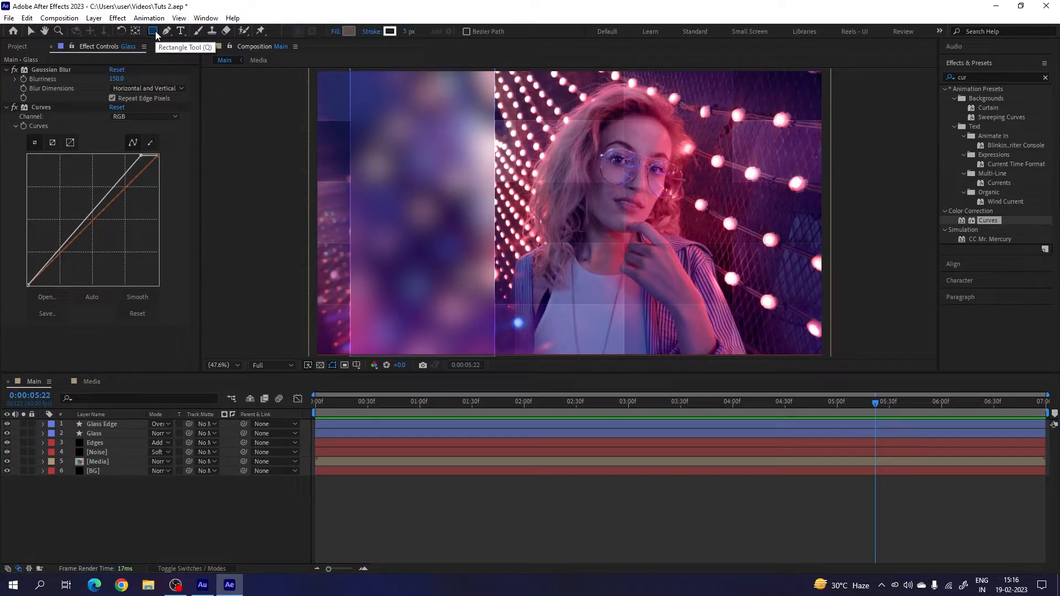
drag(410, 33, 413, 34)
click(406, 33)
key(Return)
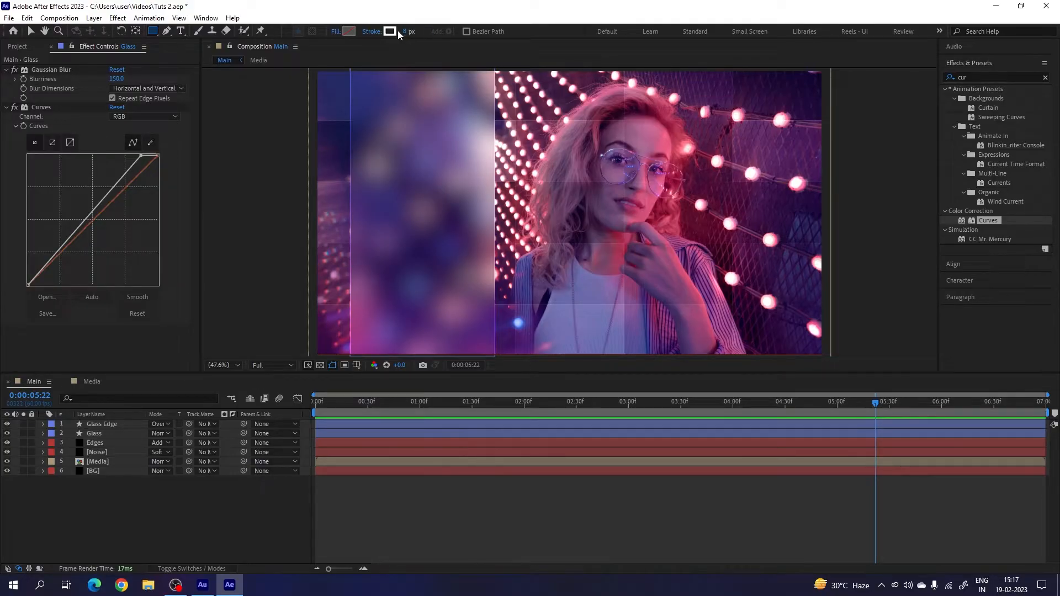
click(390, 31)
click(202, 313)
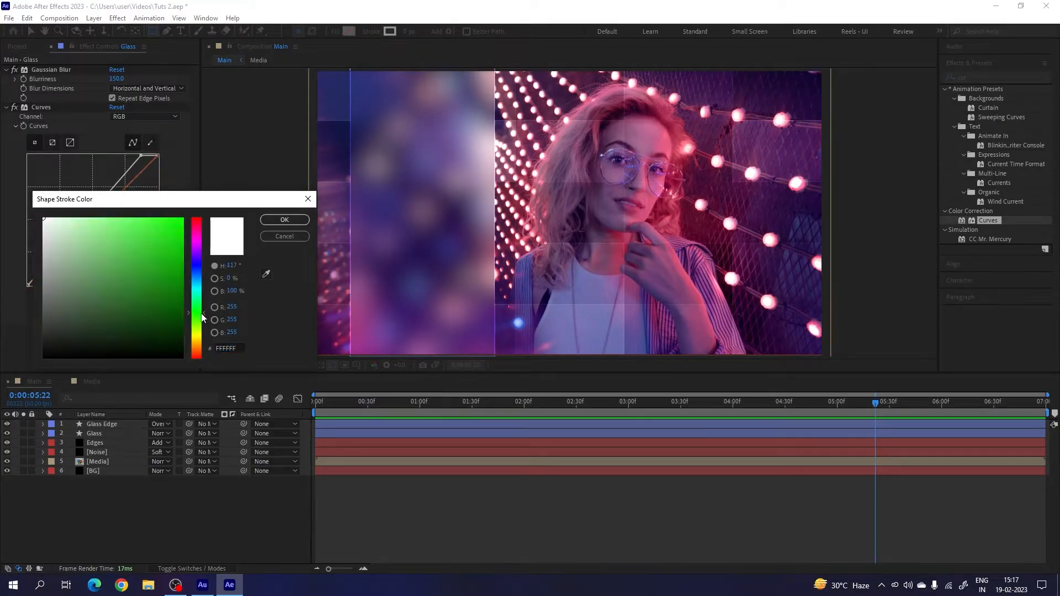
drag(203, 310, 208, 341)
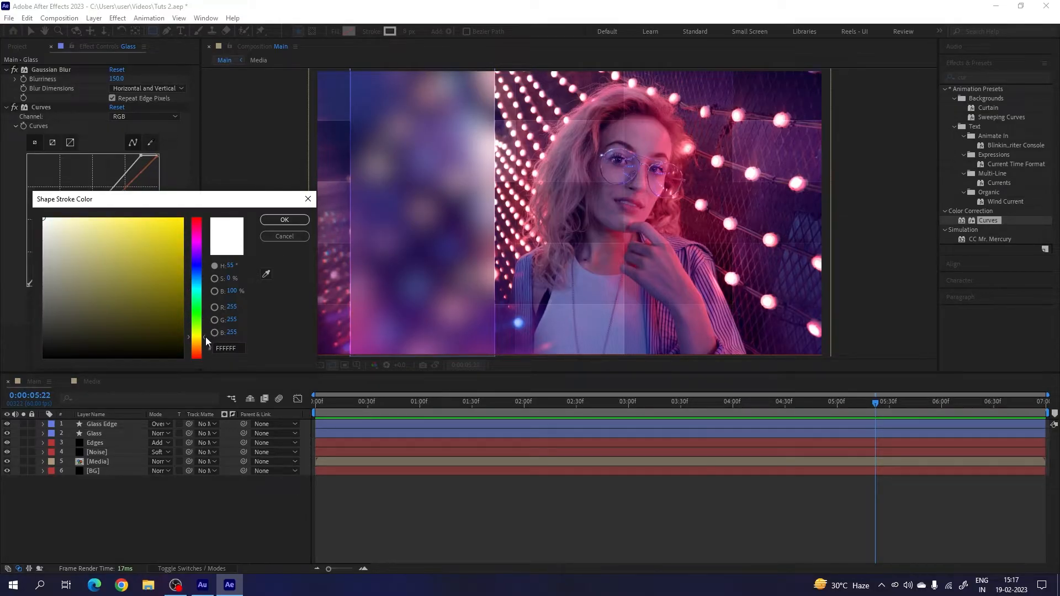
click(284, 220)
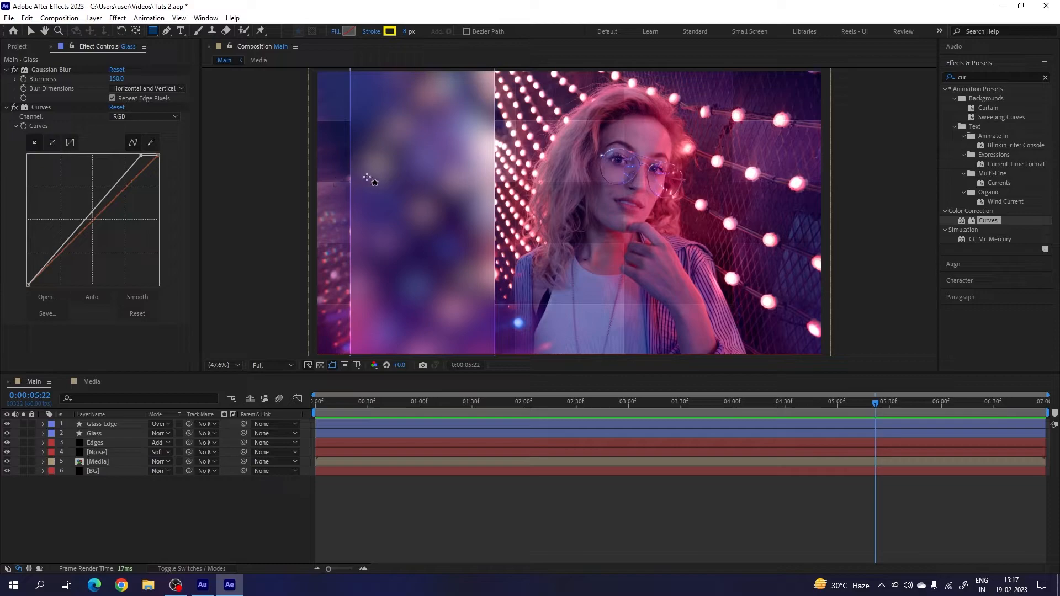
Draw a narrow vertical rectangle just inside the glass panel's left edge and set its size to 60 by 600.
drag(363, 143, 380, 306)
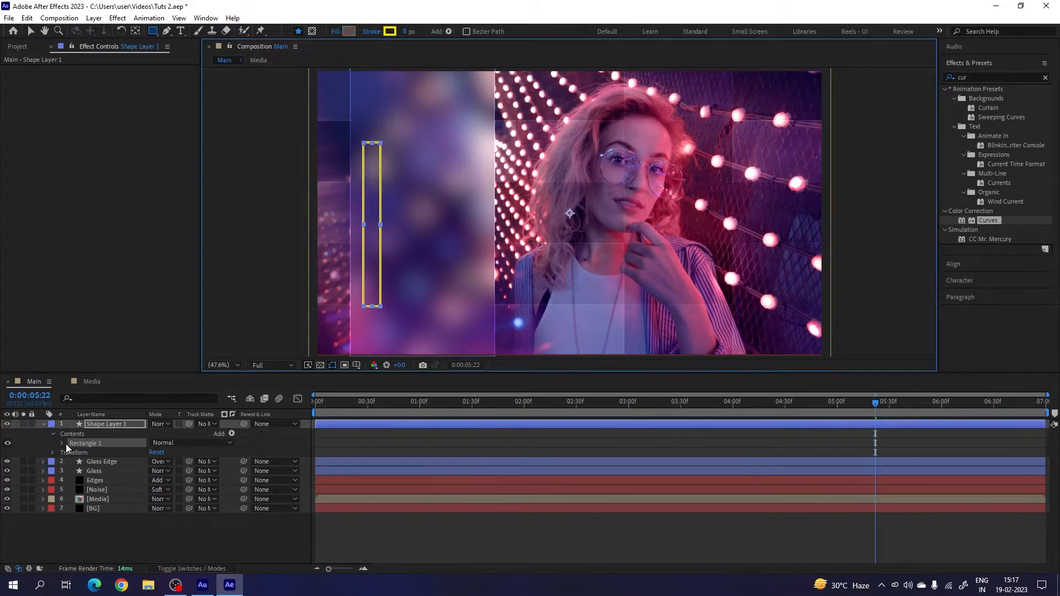
click(62, 443)
click(70, 454)
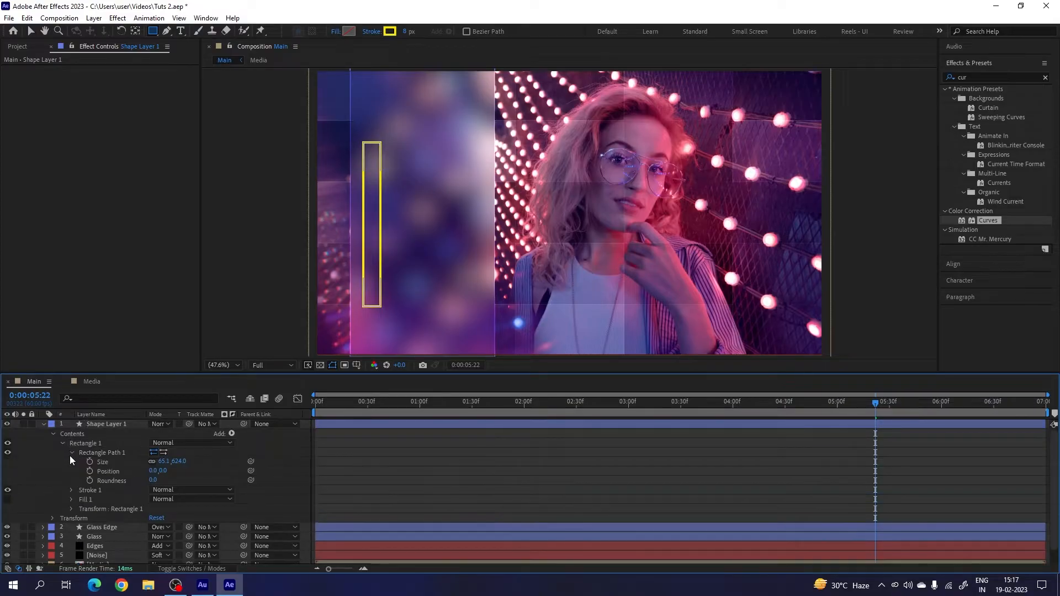
click(162, 461)
text(60)
key(Return)
click(179, 462)
text(600)
key(Return)
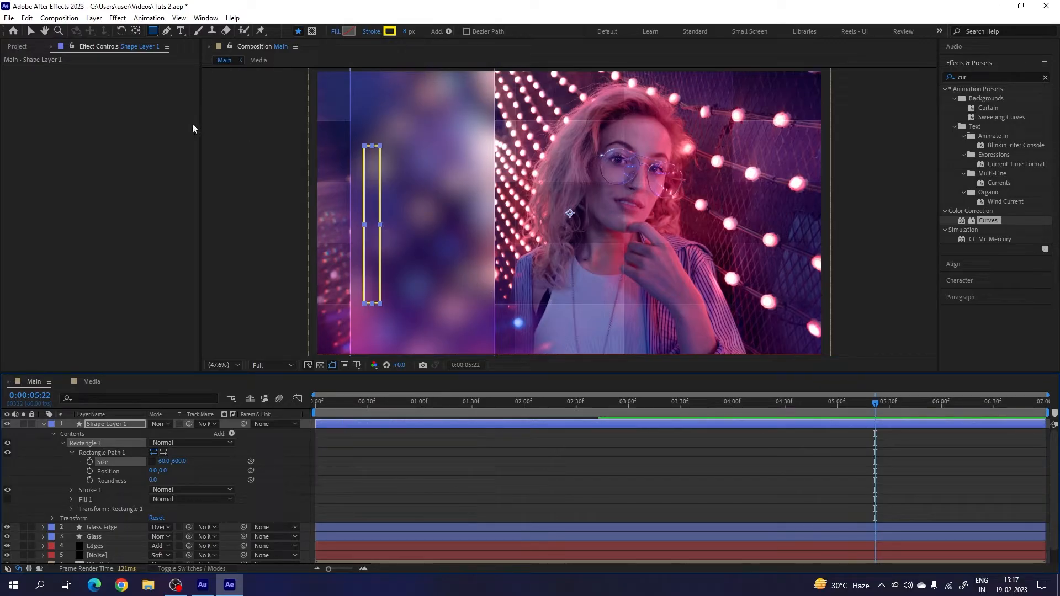
Center the new shape layer's anchor point on the rectangle and keyframe the rectangle's Size at 4 seconds.
click(131, 422)
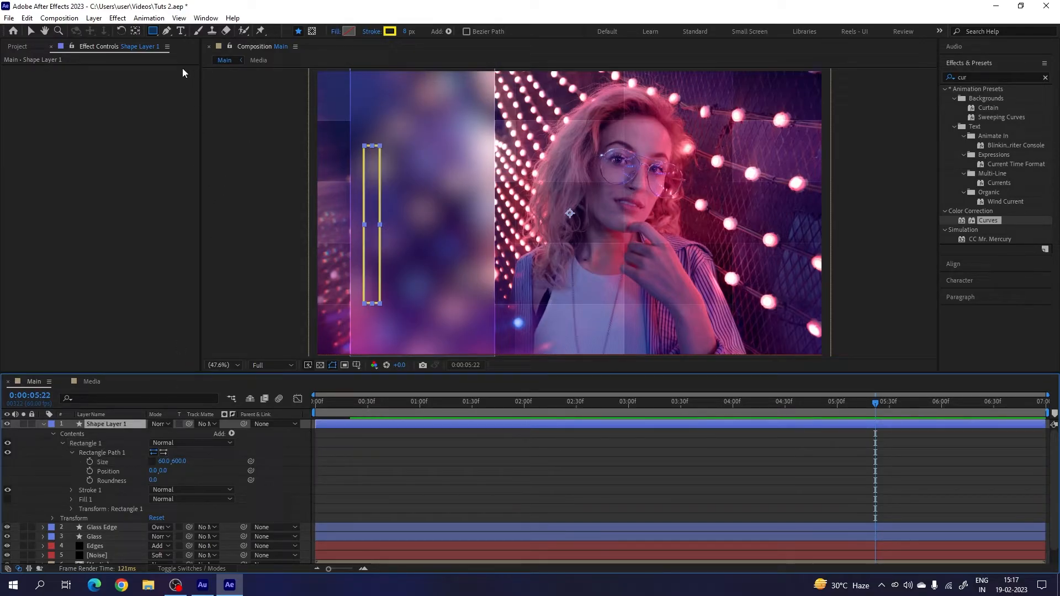
ctrl+double_click(134, 32)
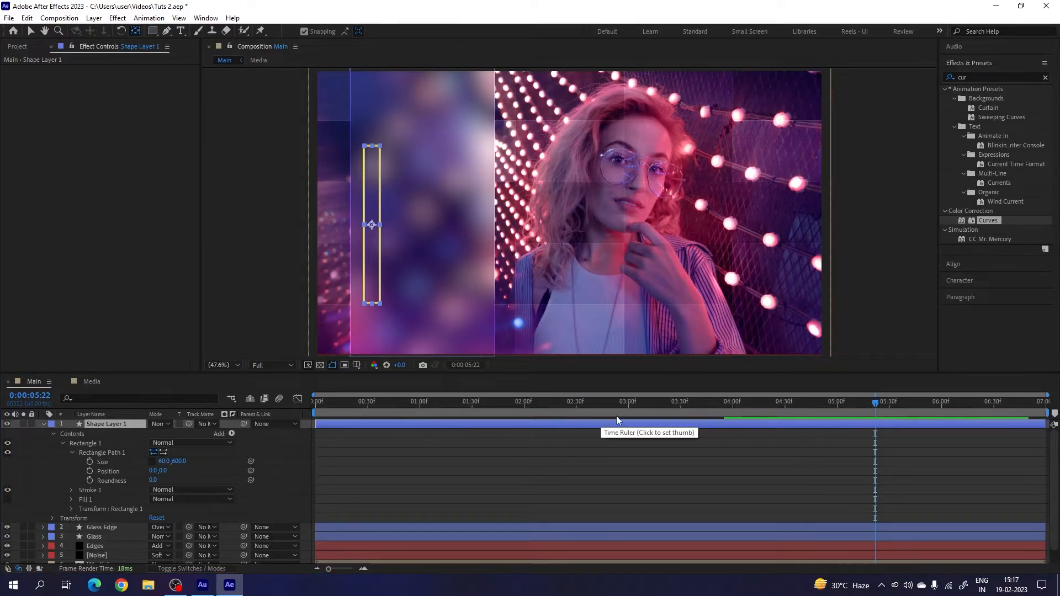
click(732, 404)
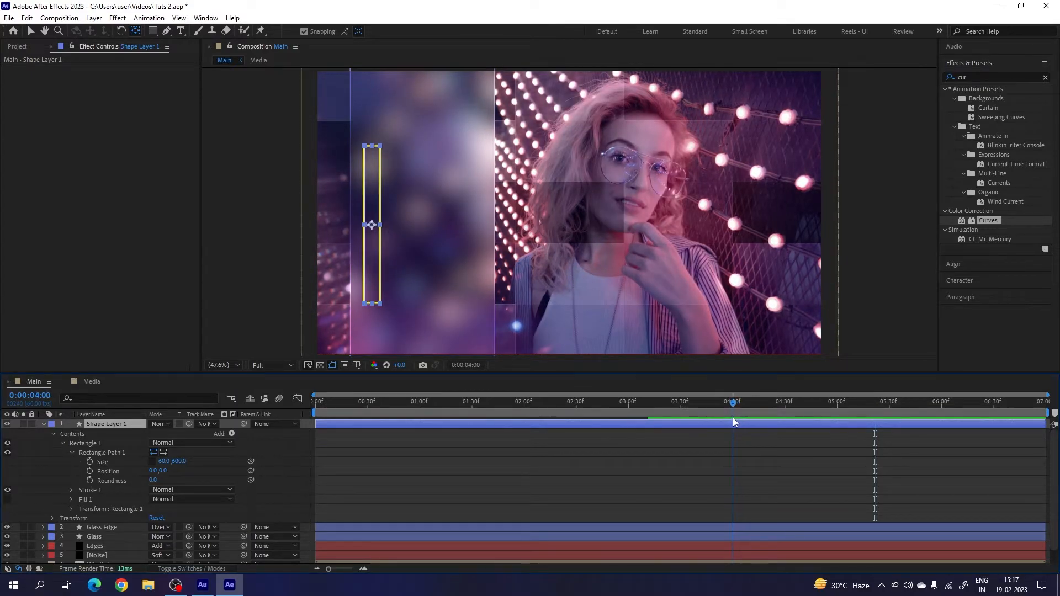
click(90, 462)
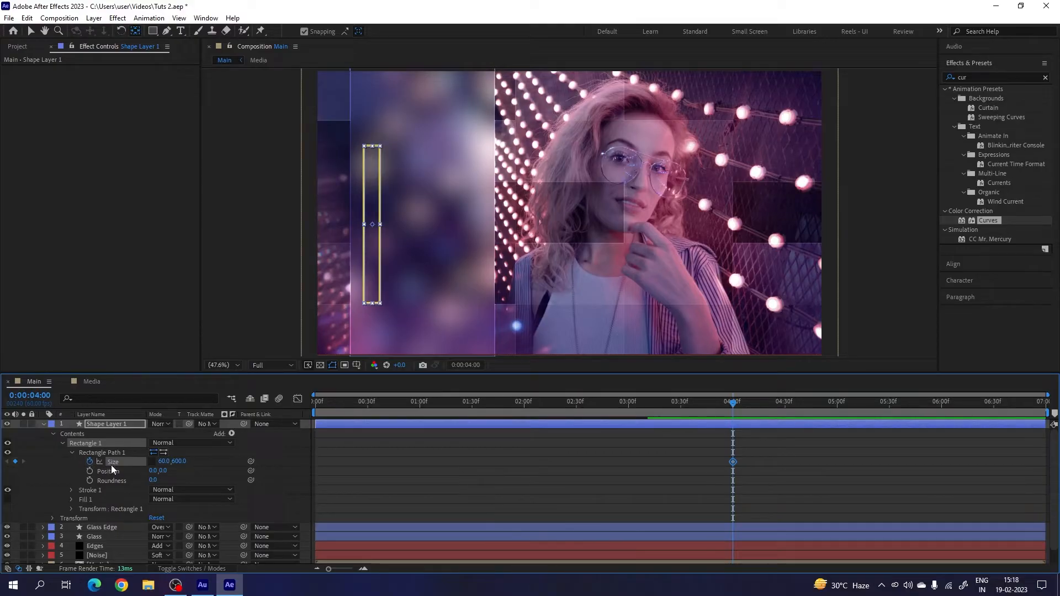
Set the rectangle's height to 0 at 0 seconds, keeping its width at 60.
key(Home)
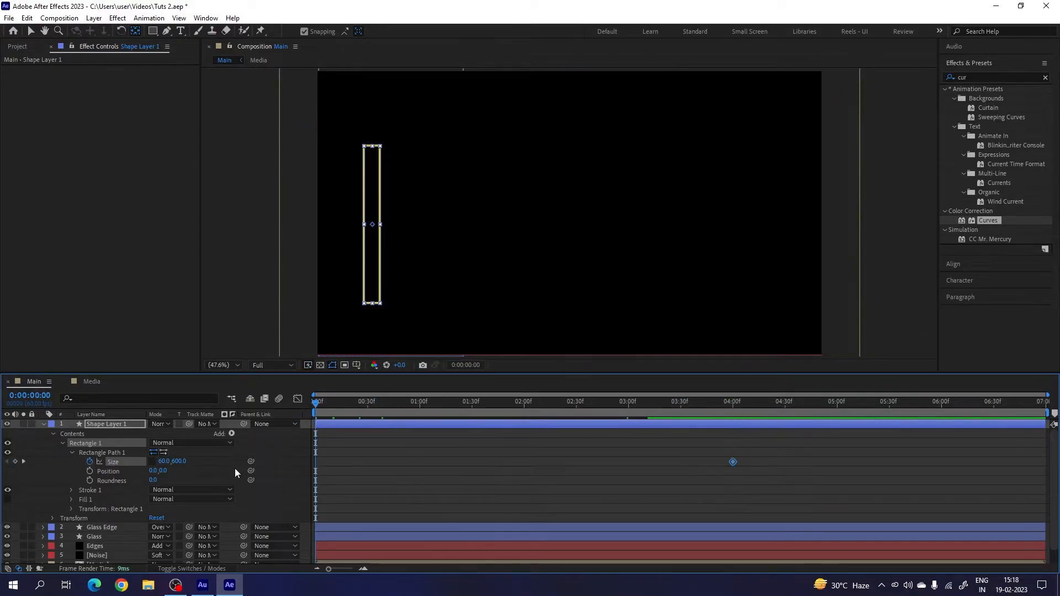
click(179, 461)
text(0)
key(Return)
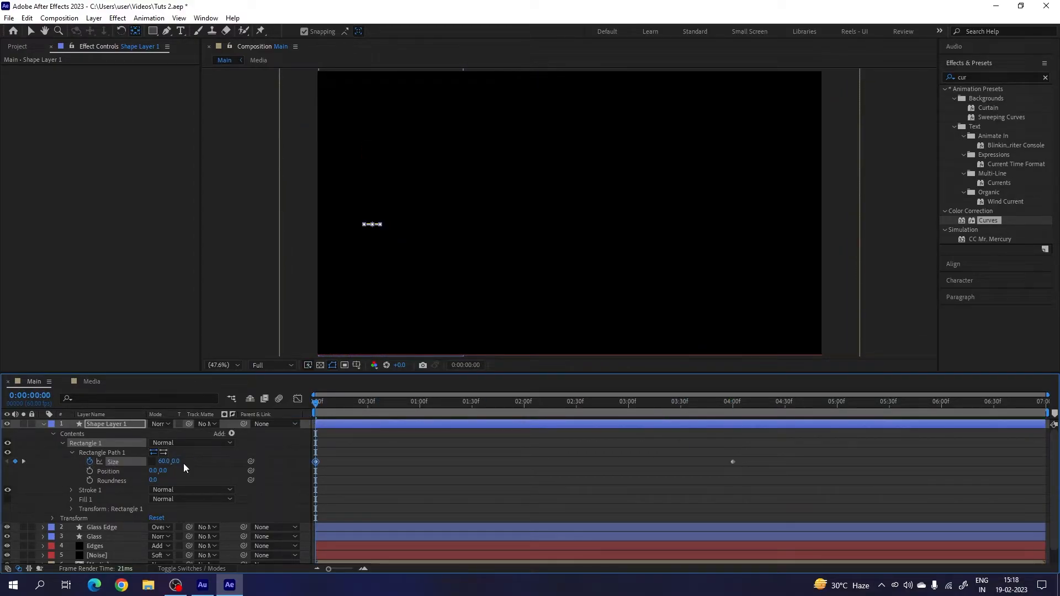
Apply Easy Ease to both of the rectangle's Size keyframes.
drag(338, 399, 807, 408)
drag(754, 451, 308, 472)
key(F9)
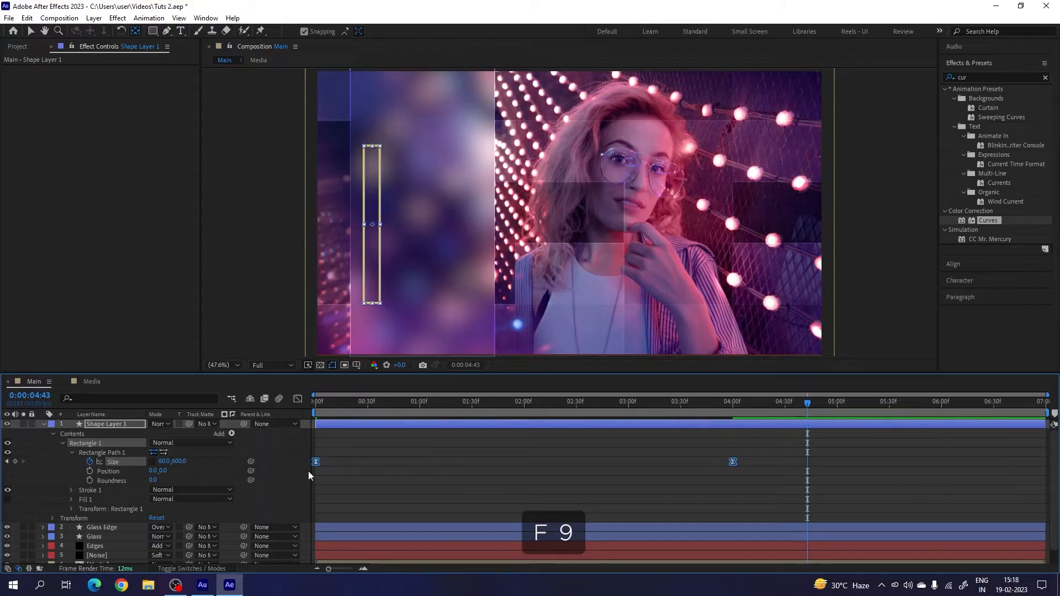
Reshape the Size speed graph so the rectangle grows fastest early and slows gradually toward 4 seconds, then preview the animation.
click(298, 398)
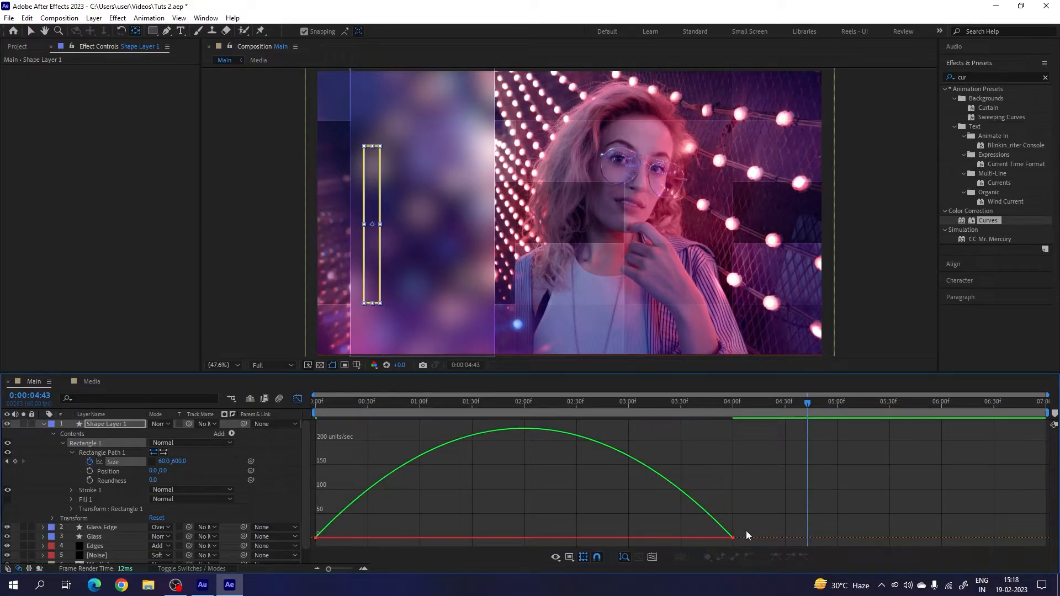
drag(707, 545, 484, 538)
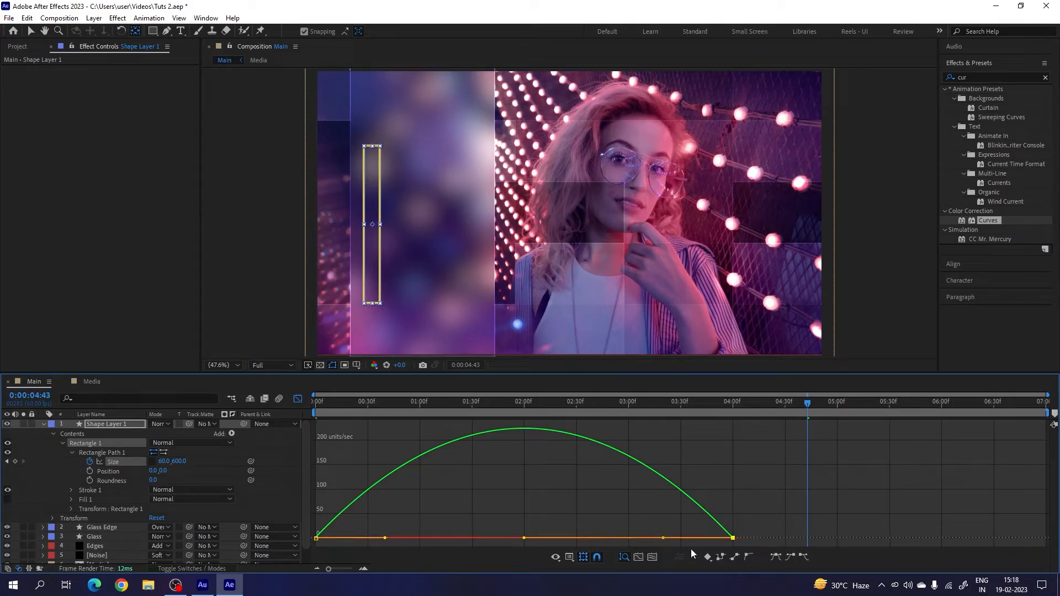
drag(666, 540, 518, 541)
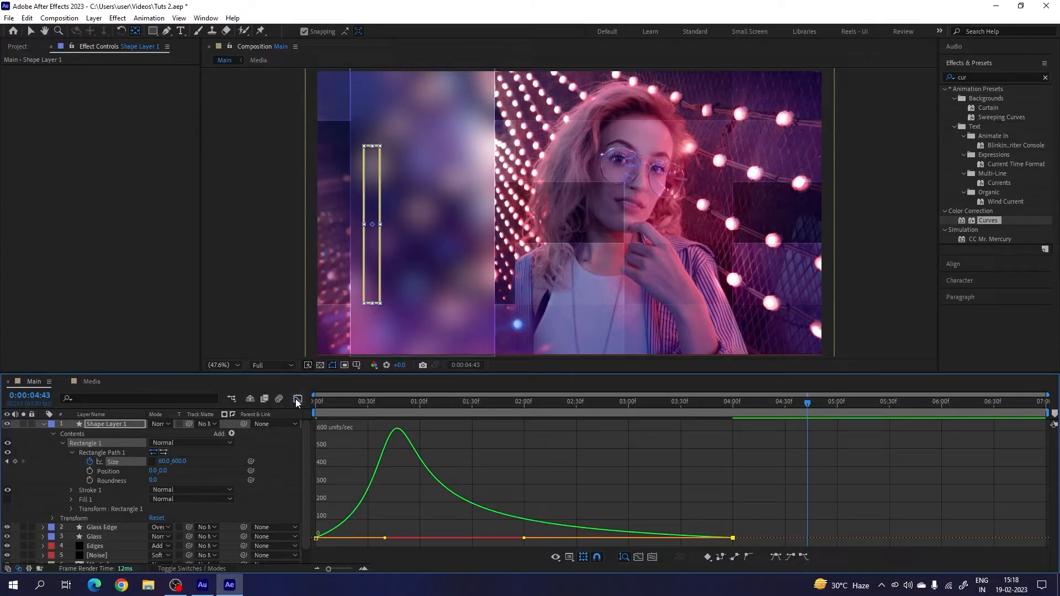
click(297, 398)
key(Home)
key(space)
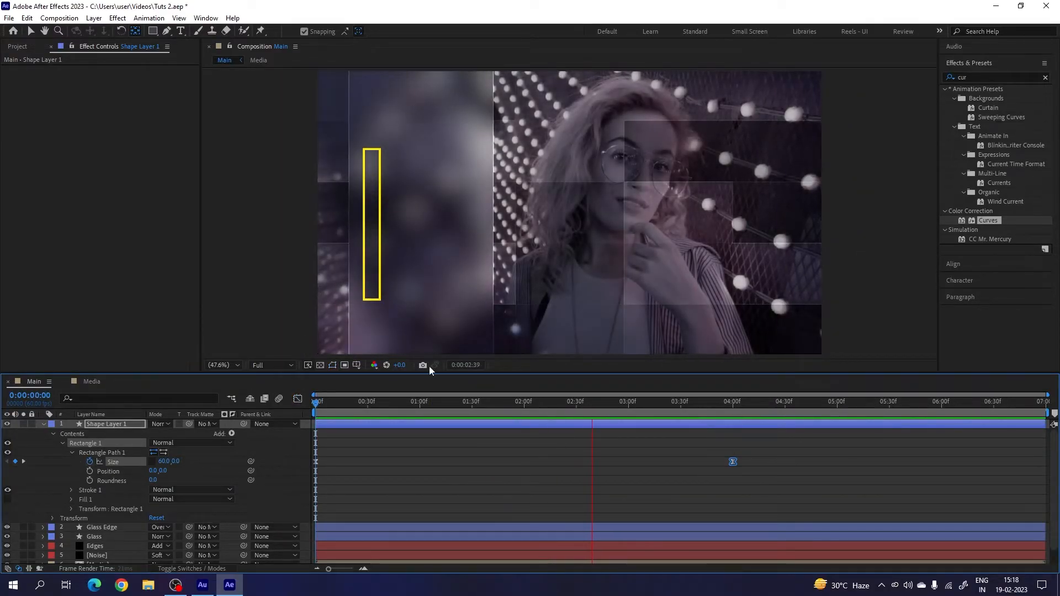
key(space)
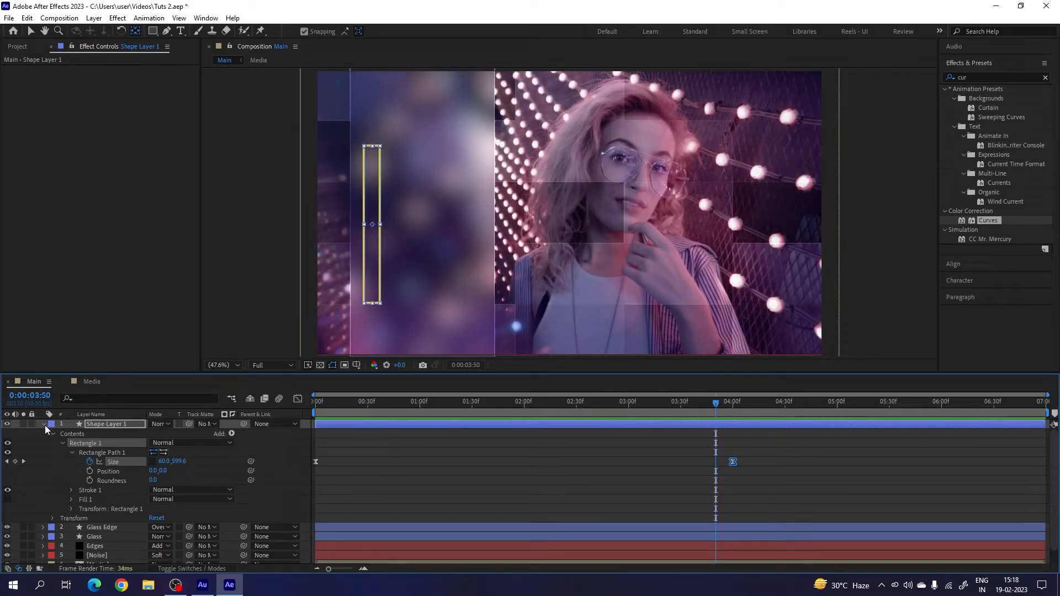
Collapse the yellow rectangle's shape layer and rename it Rectangle.
click(43, 424)
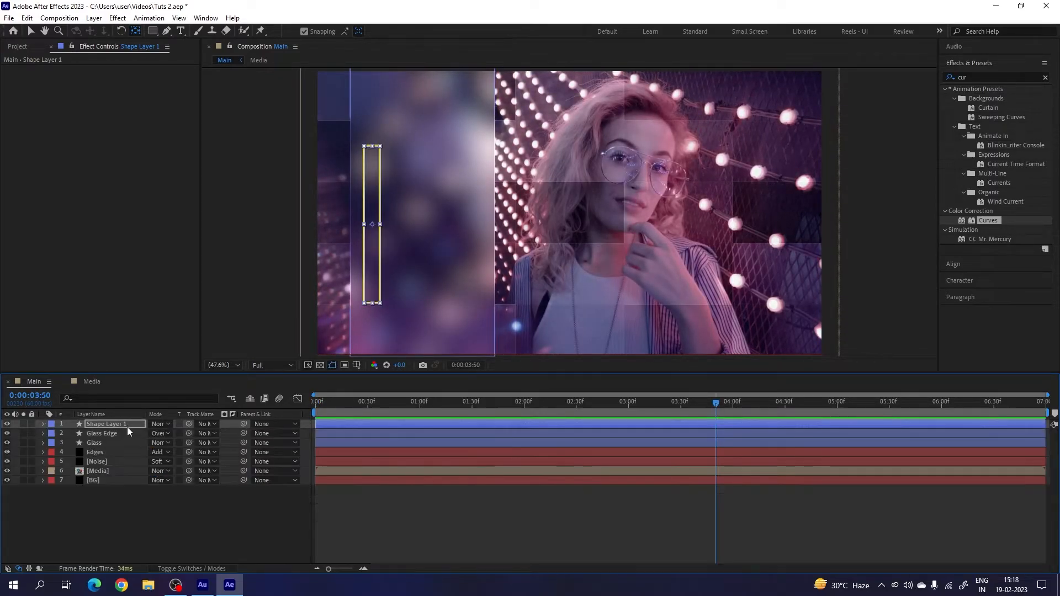
right_click(127, 425)
click(163, 392)
text(Recta)
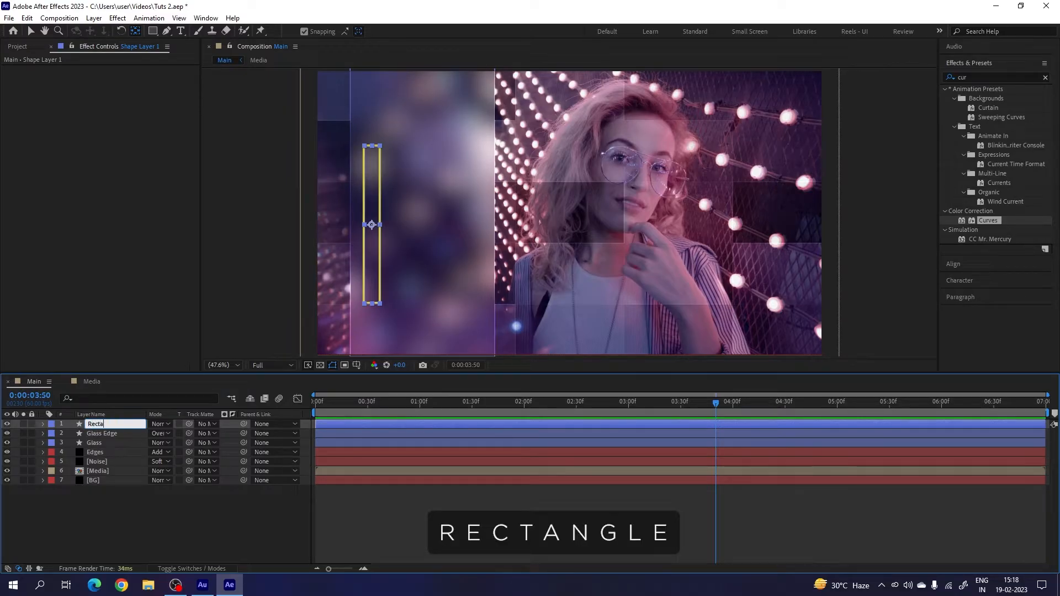
text(ngle)
key(Return)
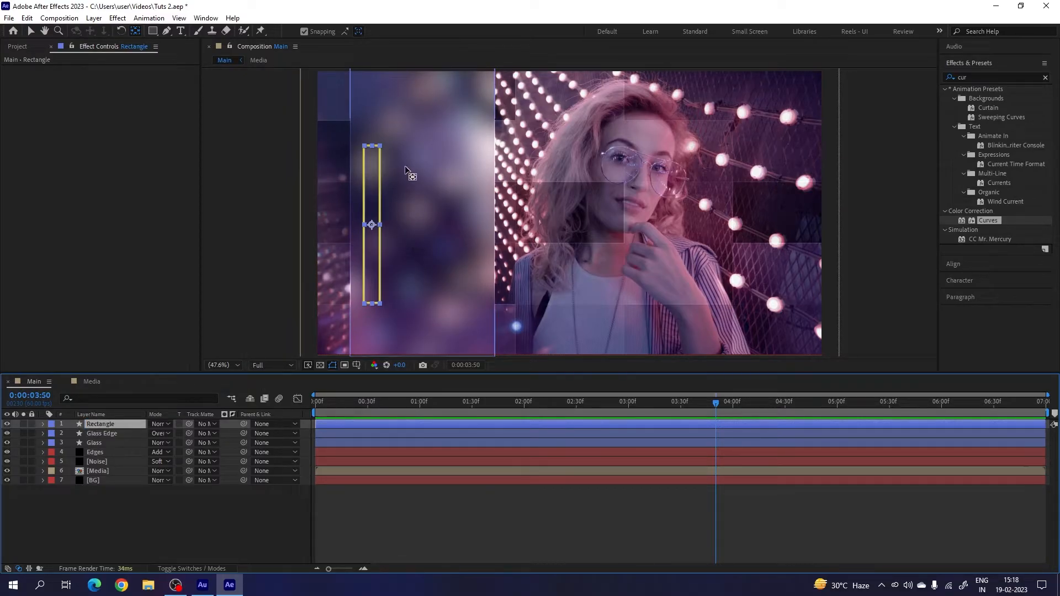
Set up the Type tool with Century Gothic Regular at 100 px, a white fill and no stroke.
click(180, 33)
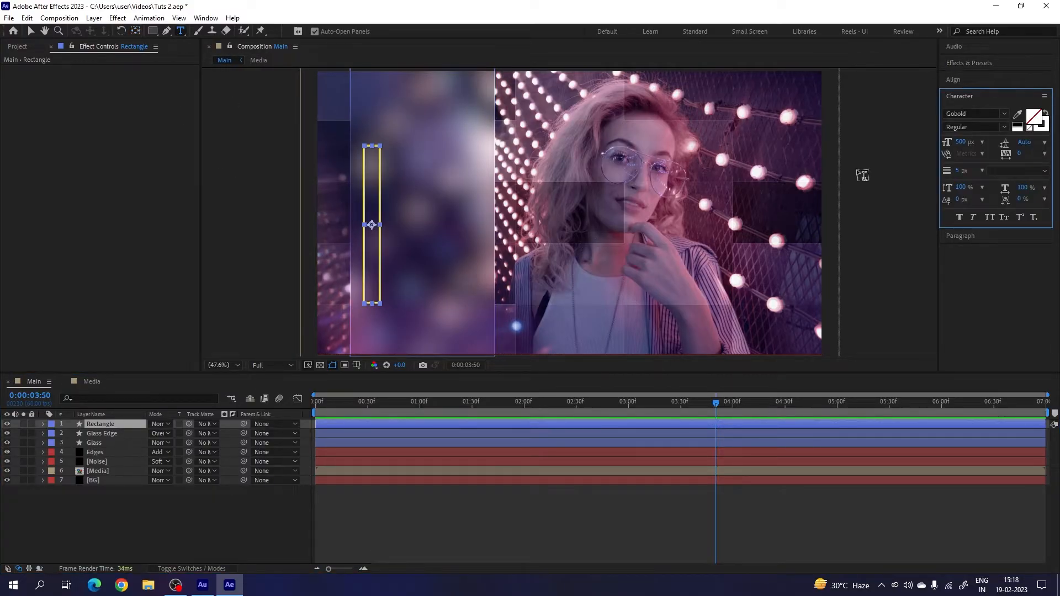
click(978, 113)
text(cen)
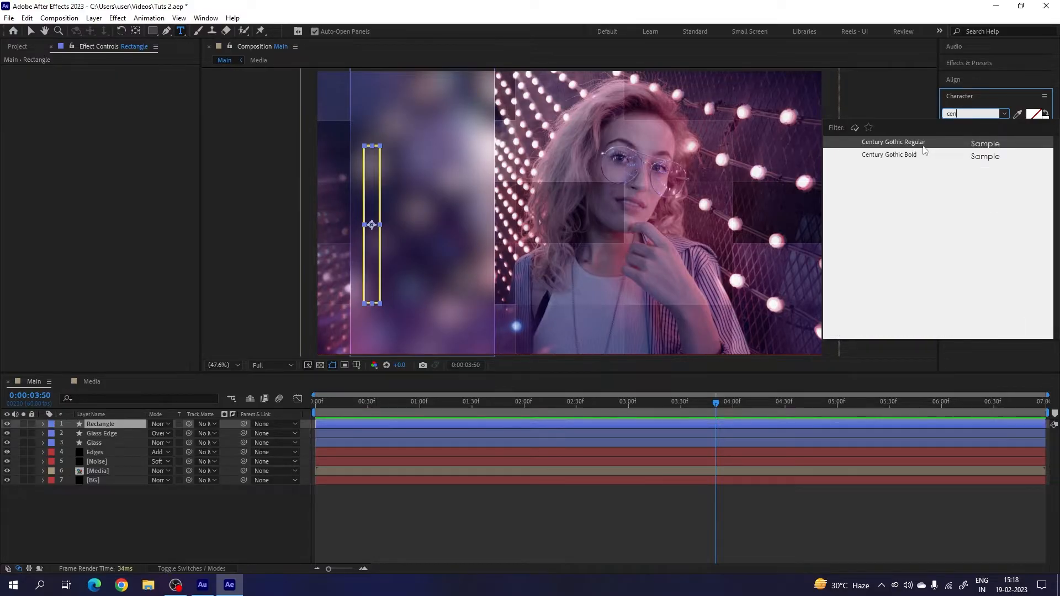
click(923, 146)
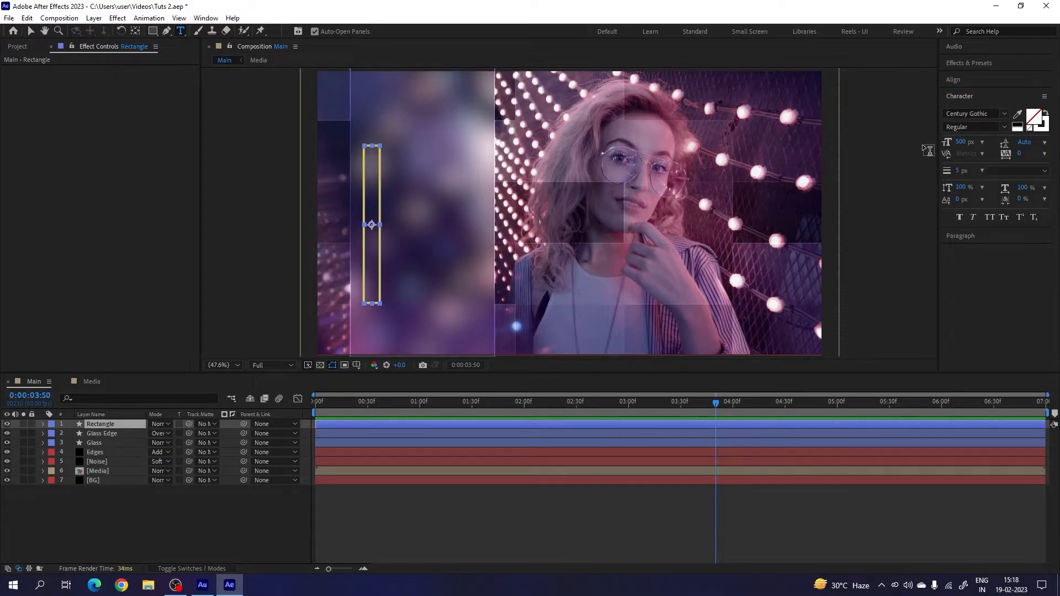
click(962, 142)
text(100)
key(Return)
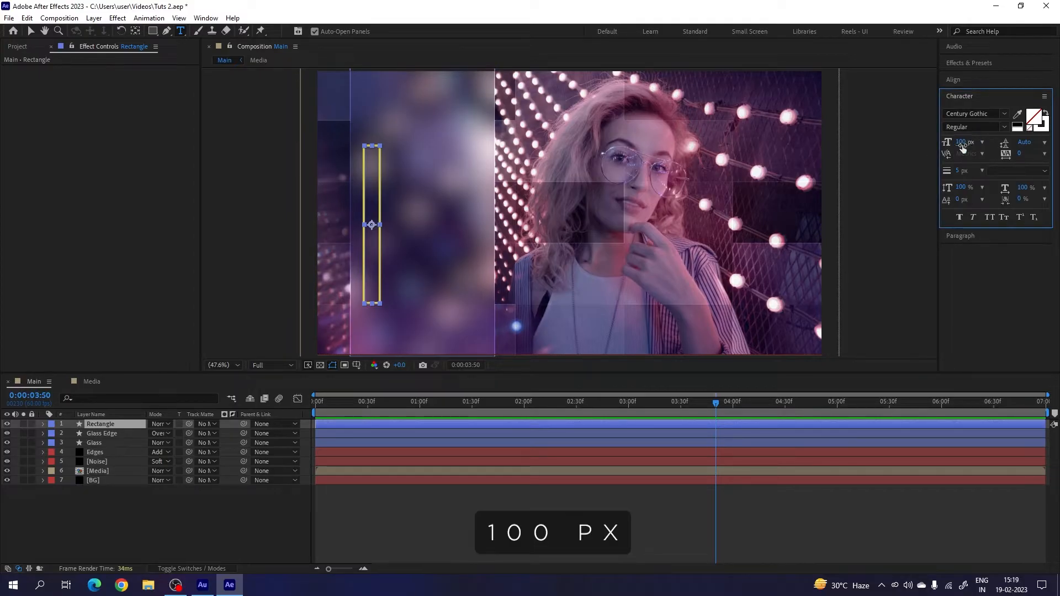
click(1042, 128)
click(1029, 129)
click(1035, 118)
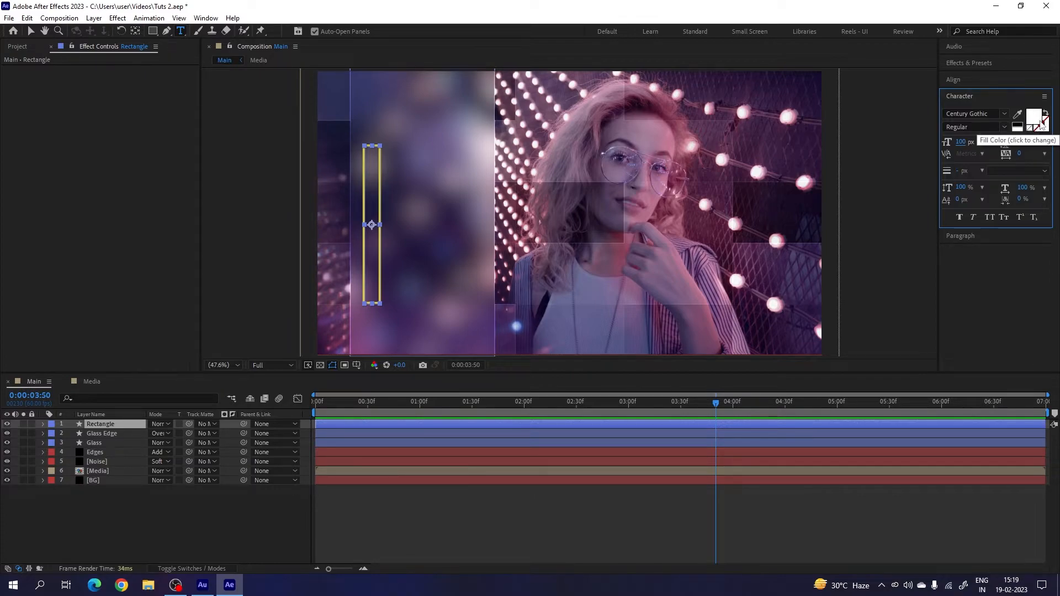
Add a four-line title on the glass panel reading NEW, TREND, COLL- and ECTION.
click(416, 175)
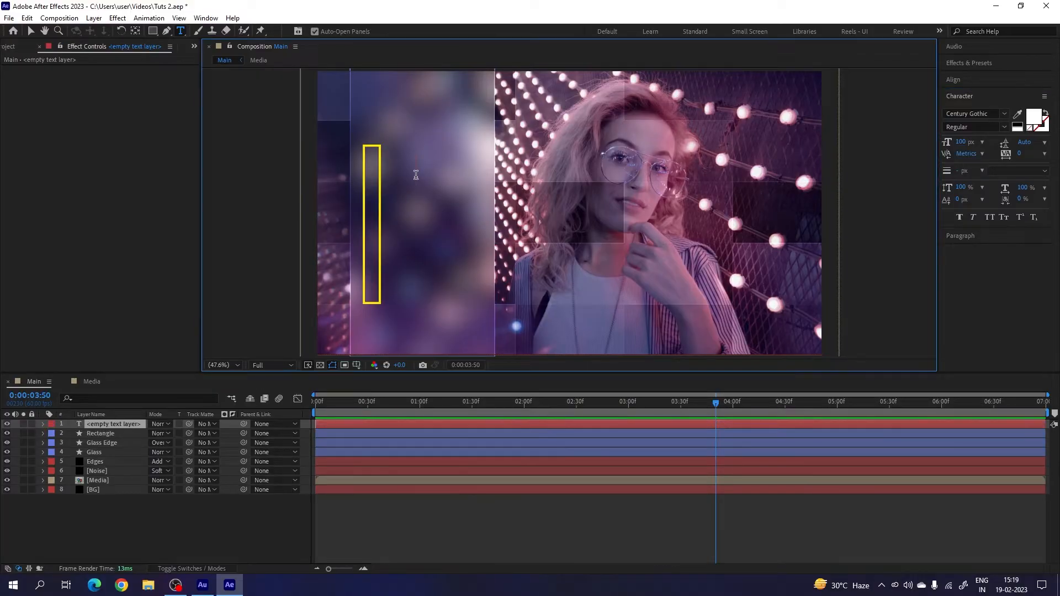
text(NEW)
key(Return)
text(TREND)
key(Return)
text(COLL-)
key(Return)
text(ECTION)
Make the title's last two lines, COLL- and ECTION, bold.
drag(418, 229, 528, 270)
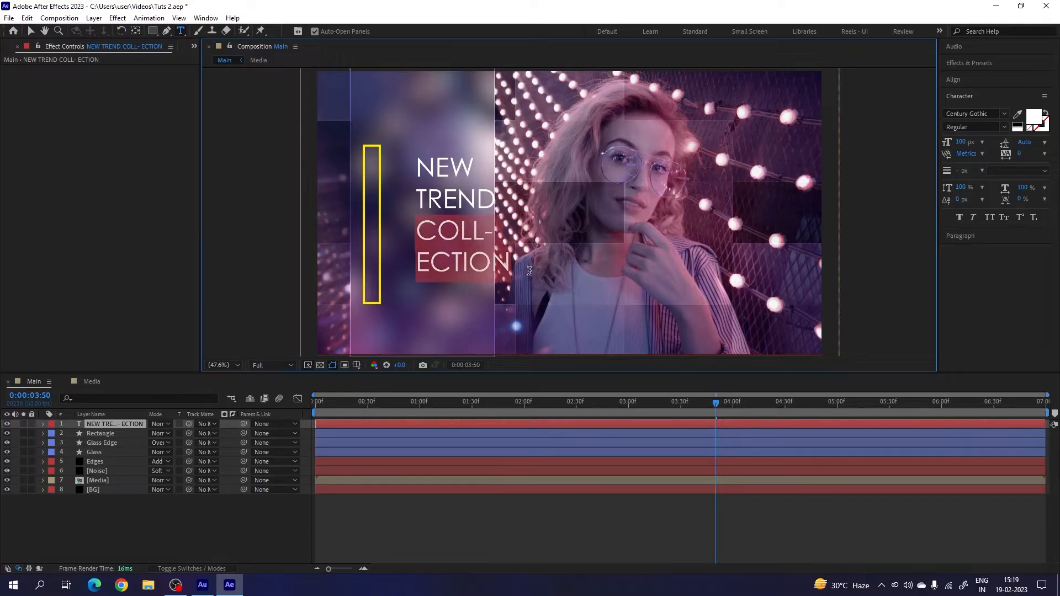
click(1001, 128)
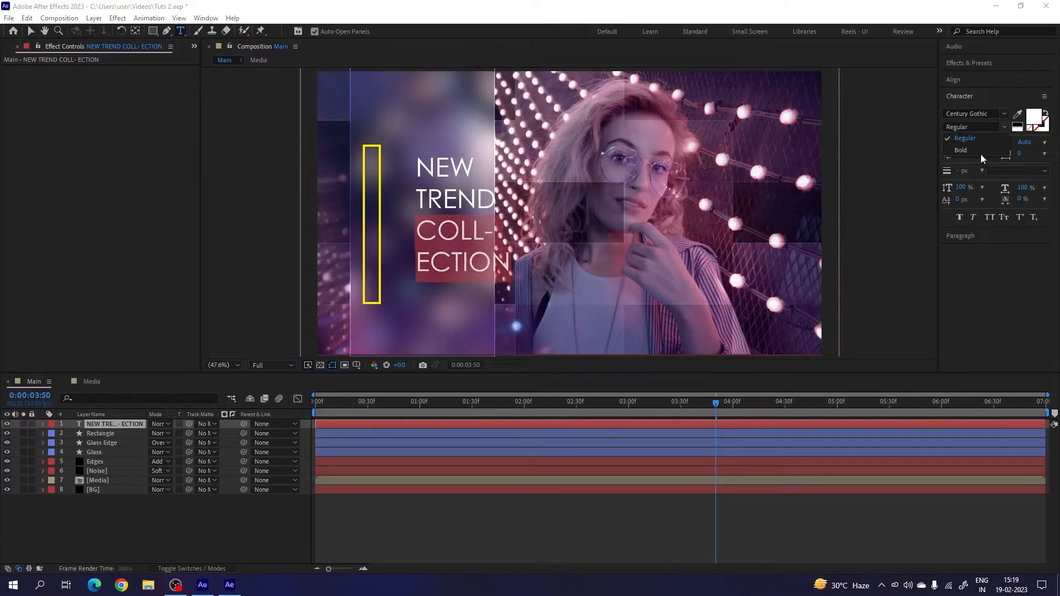
click(961, 150)
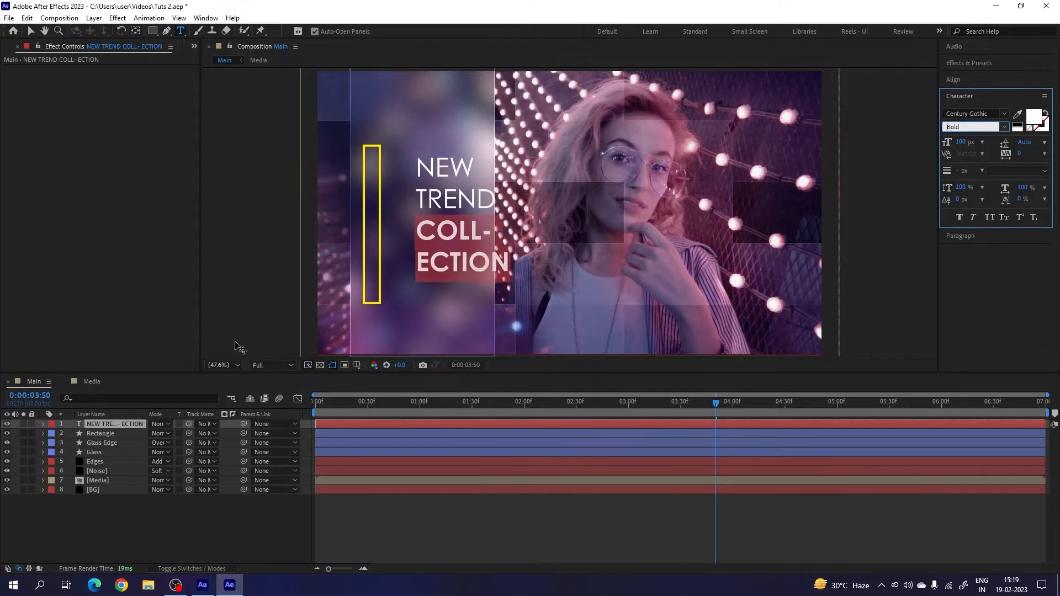
Center the title layer's anchor point and move the text inside the glass panel, just beside the yellow rectangle.
click(115, 425)
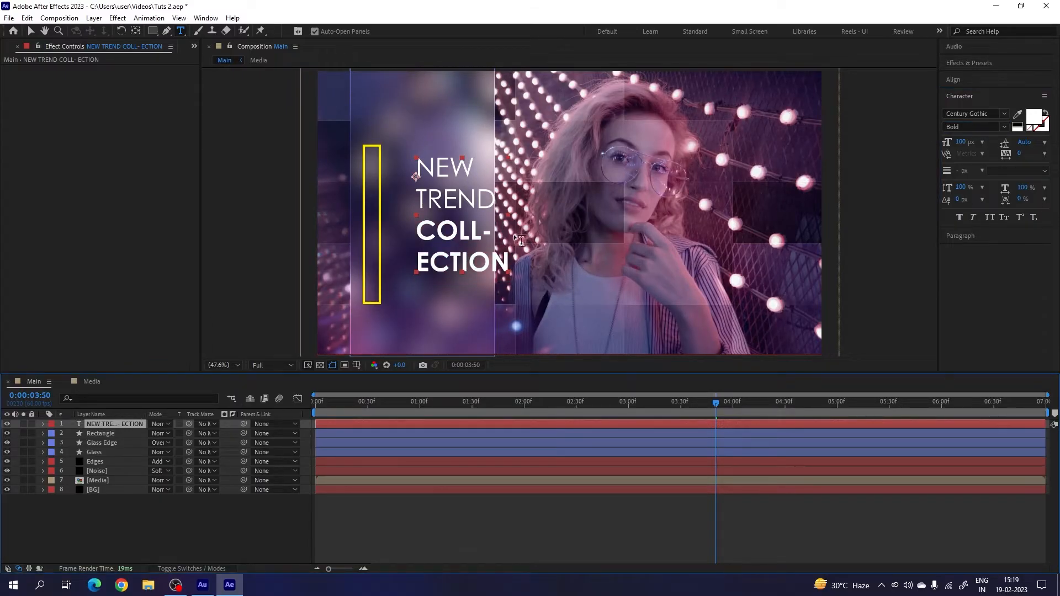
click(137, 35)
key(ctrl+alt+Home)
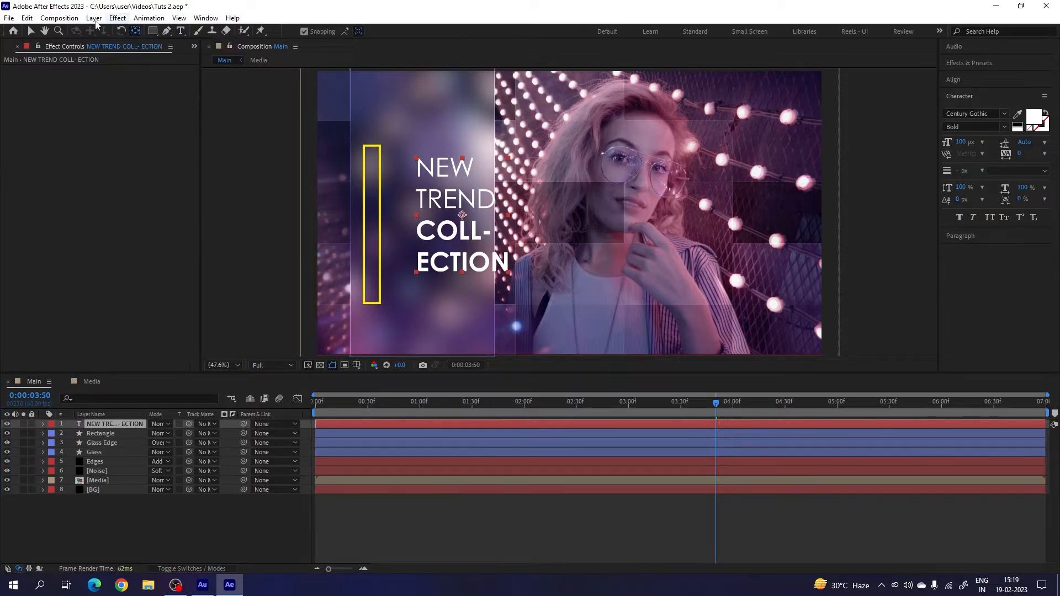
click(30, 31)
drag(462, 244, 435, 267)
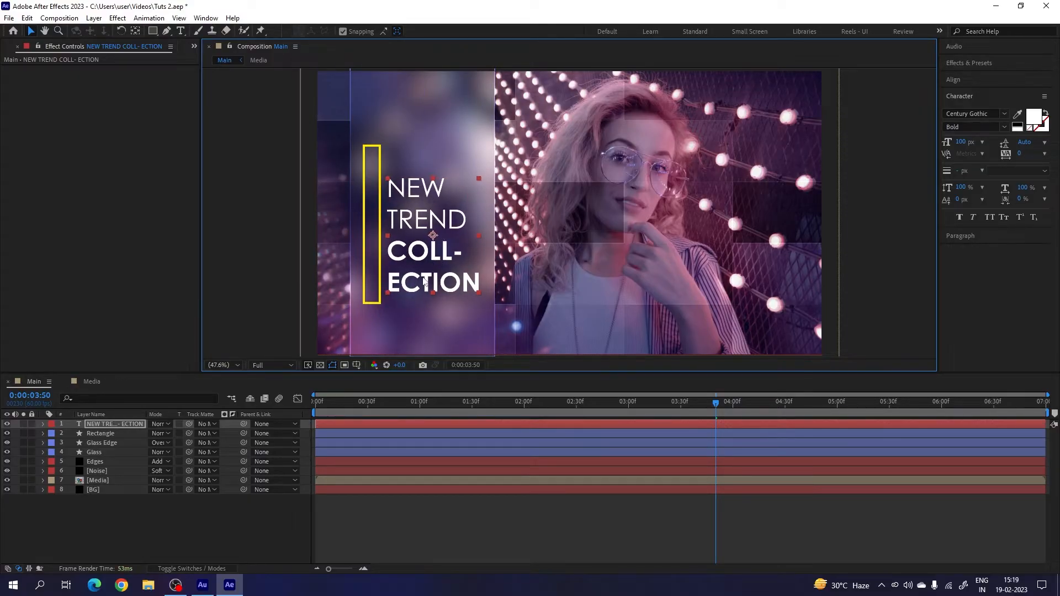
Add an Opacity text animator to the title layer and set its opacity to 0%.
click(122, 424)
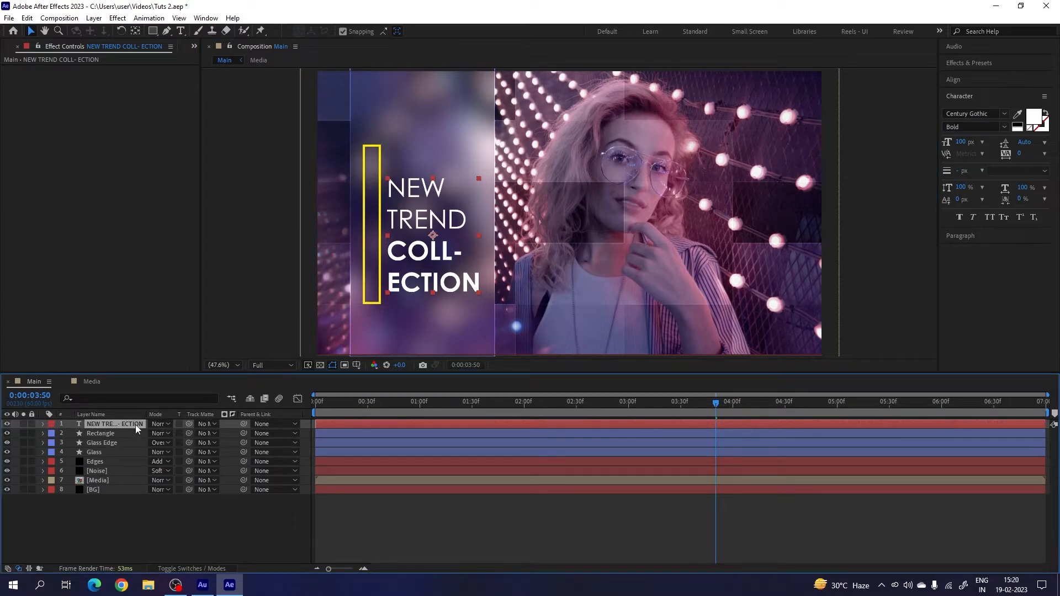
click(42, 424)
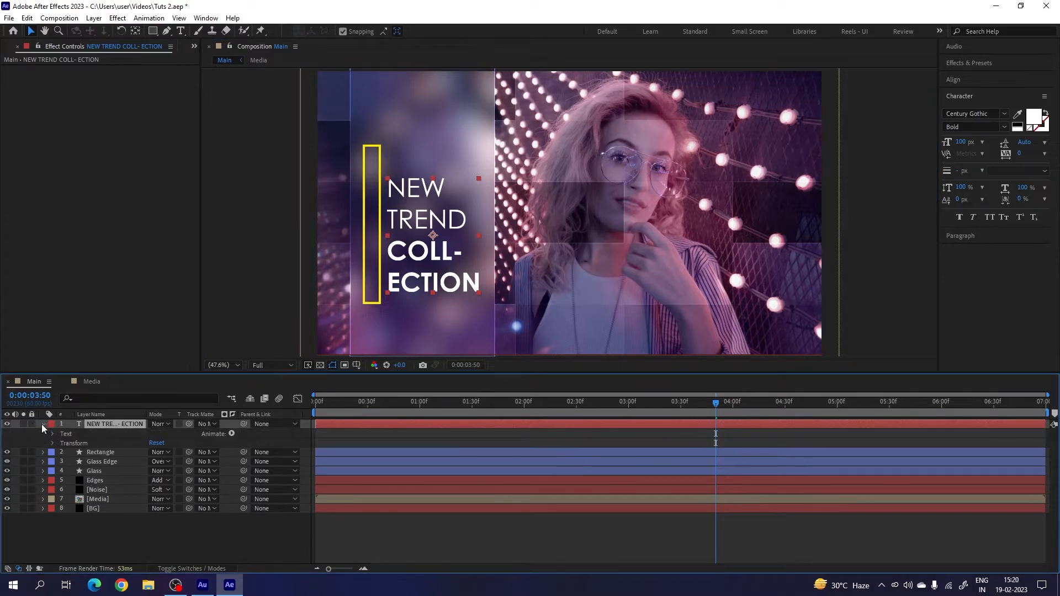
click(232, 433)
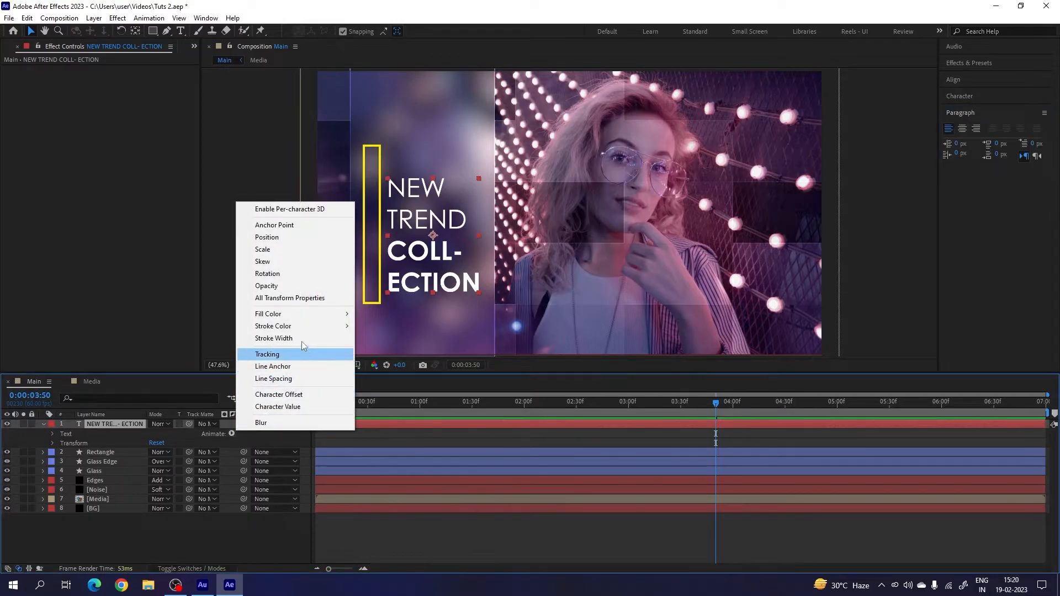
click(273, 286)
click(160, 465)
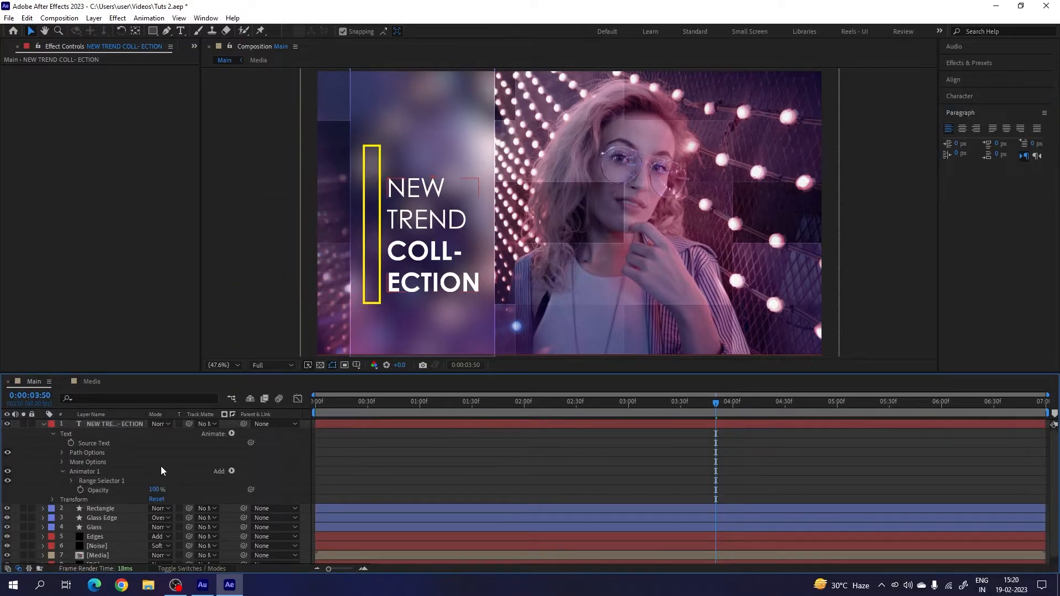
click(156, 490)
text(0)
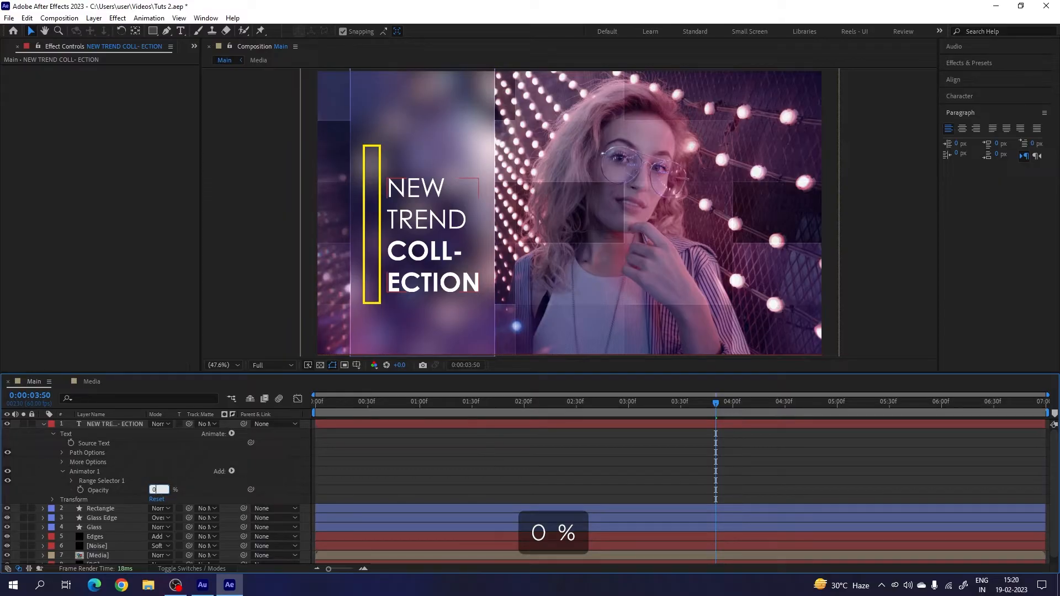
key(Return)
Keyframe the Start of the title's Range Selector 1 at 100% at 2 seconds.
click(72, 481)
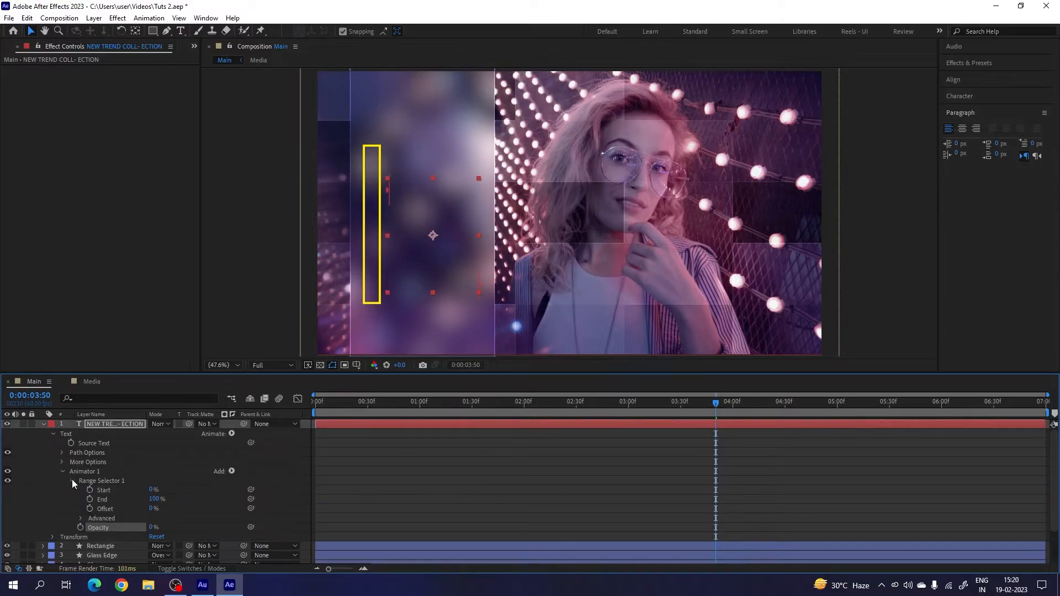
drag(532, 408, 524, 415)
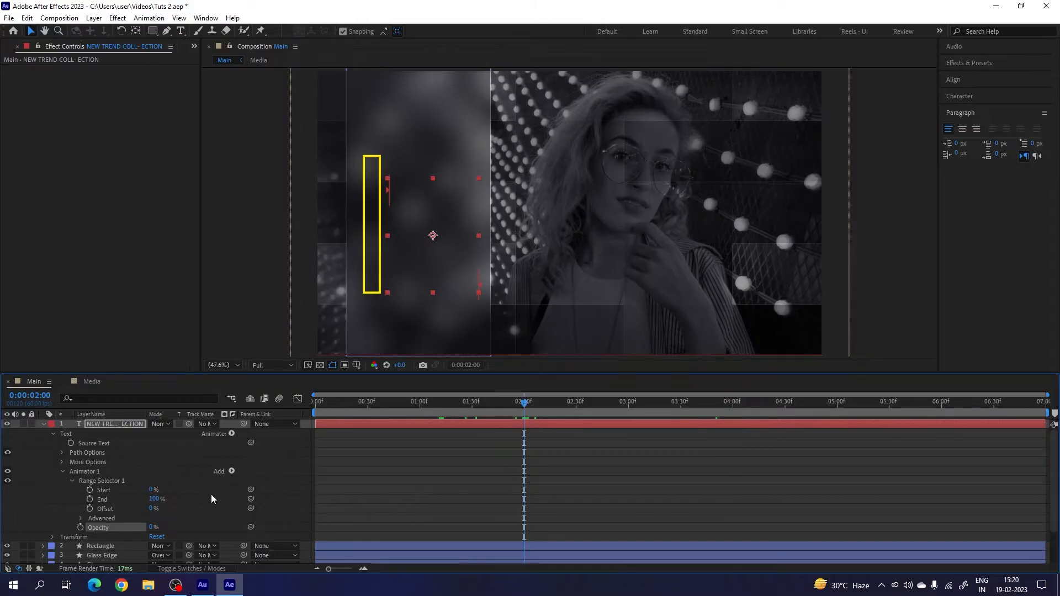
drag(155, 489, 230, 492)
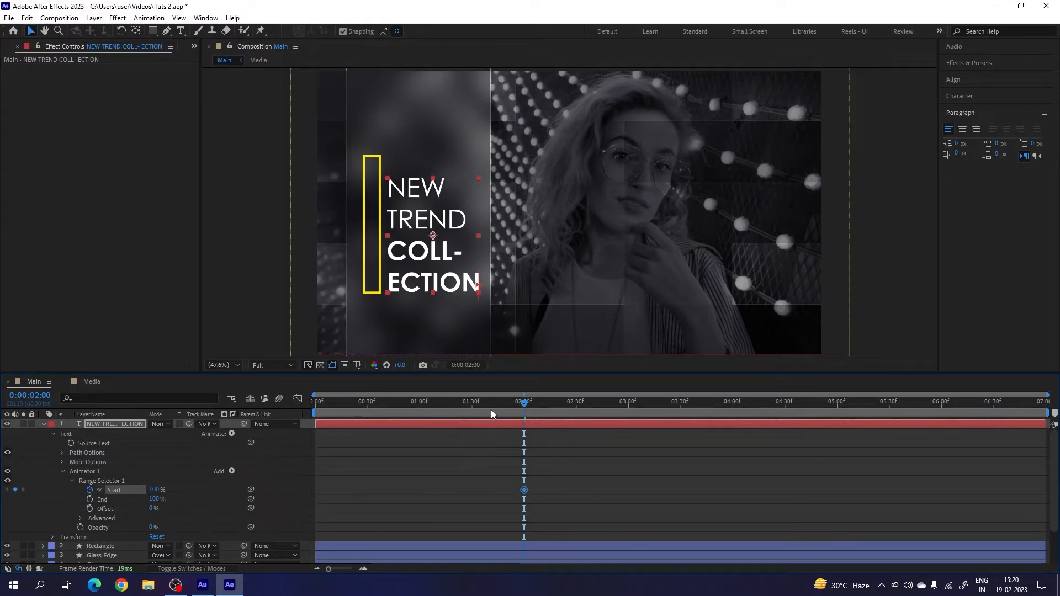
Set the title's range selector Start to 0% at 0 seconds and play back the text reveal.
key(Home)
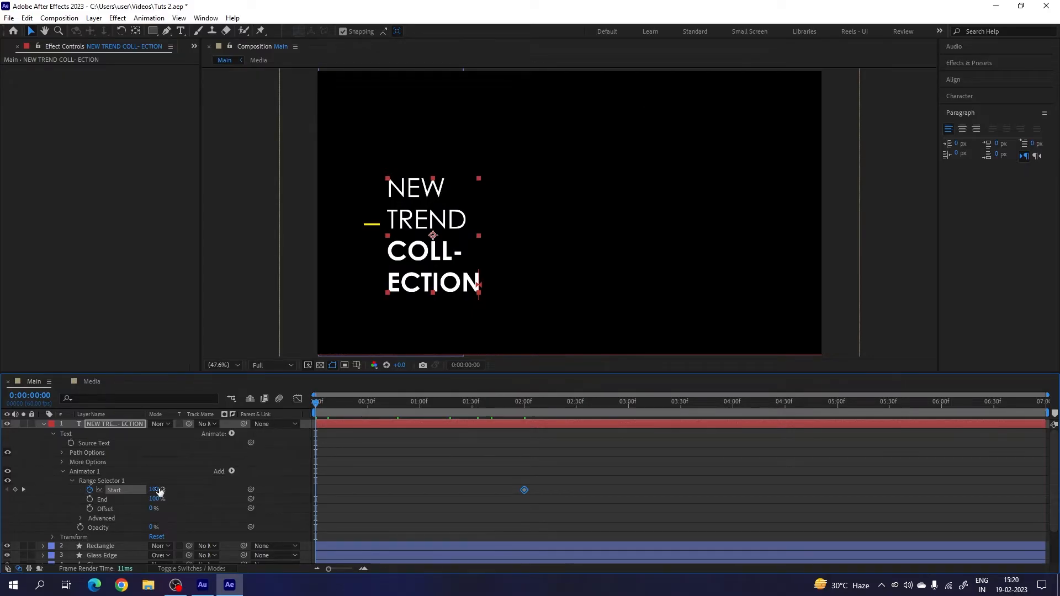
click(157, 490)
text(0)
key(Return)
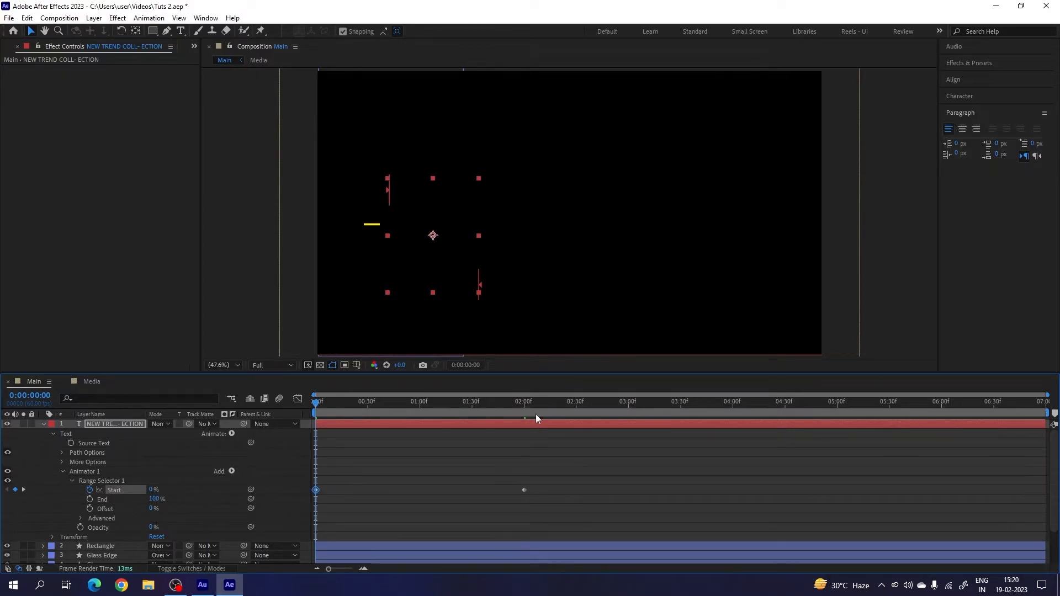
key(space)
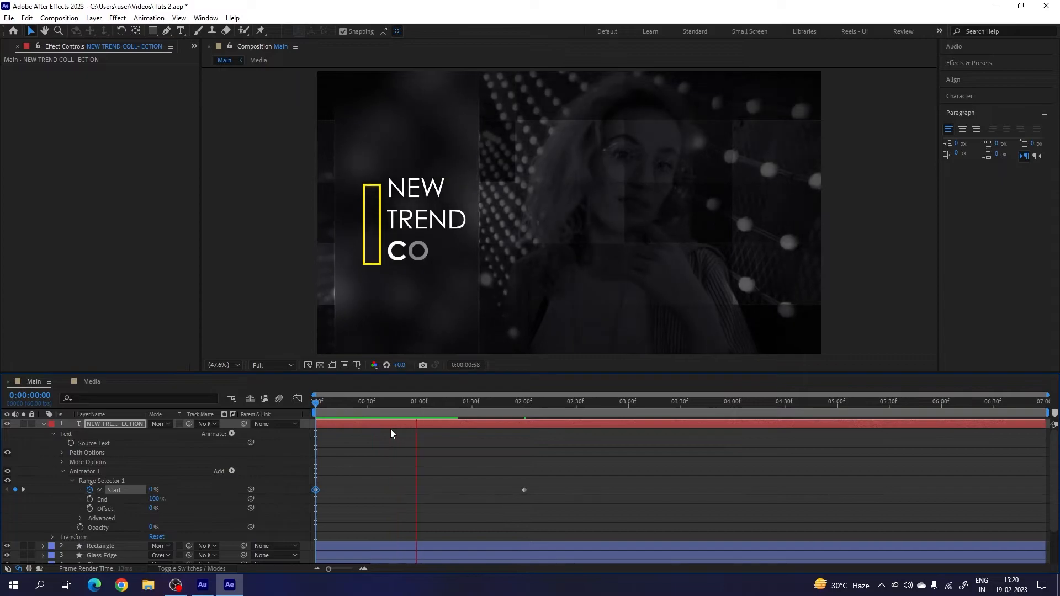
key(space)
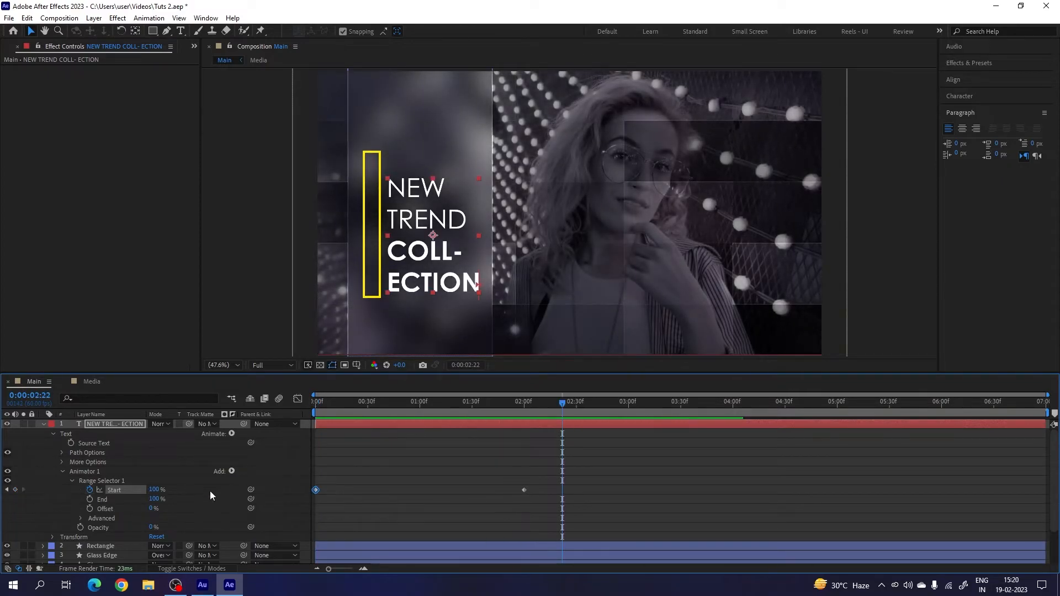
Set Ease High to 50% in the range selector's advanced options.
click(80, 519)
scroll(183, 527, down, 3)
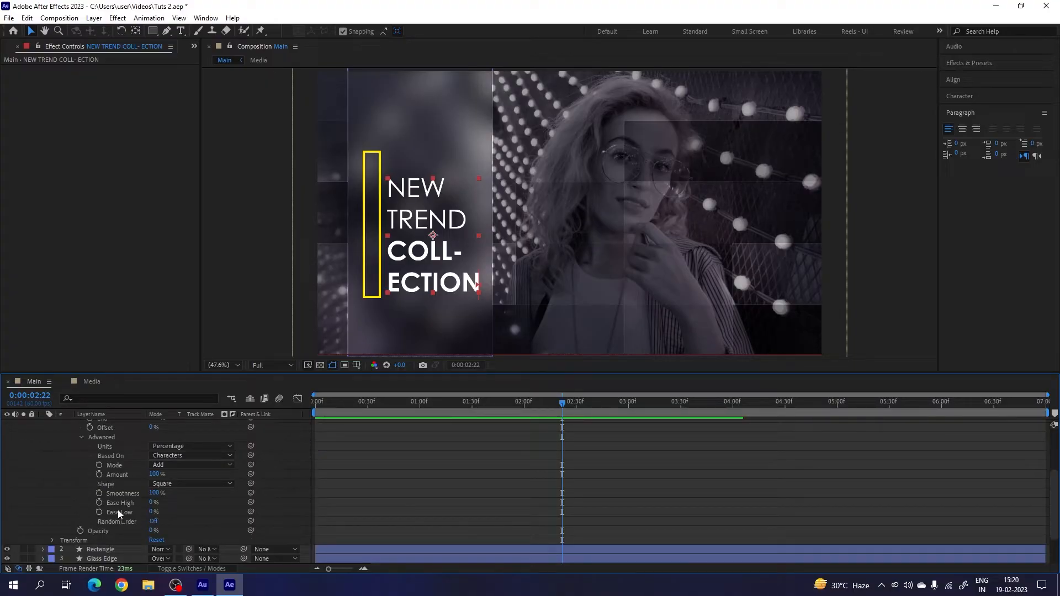
click(153, 503)
text(50)
key(Return)
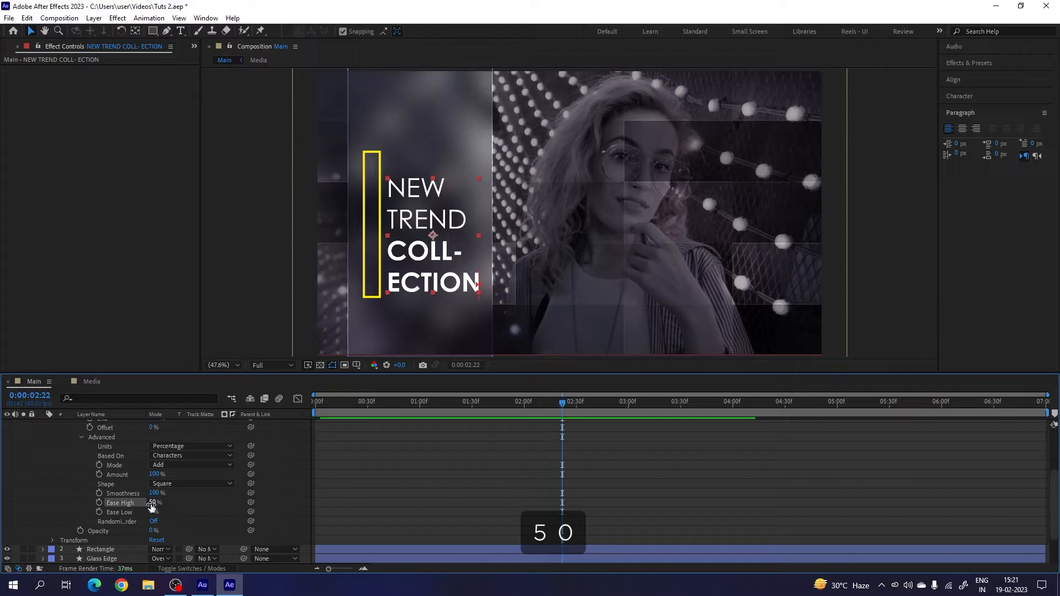
Set Ease Low to -50% in the title's range selector and collapse the title layer's properties.
click(153, 512)
text(-50)
key(Return)
scroll(184, 517, up, 3)
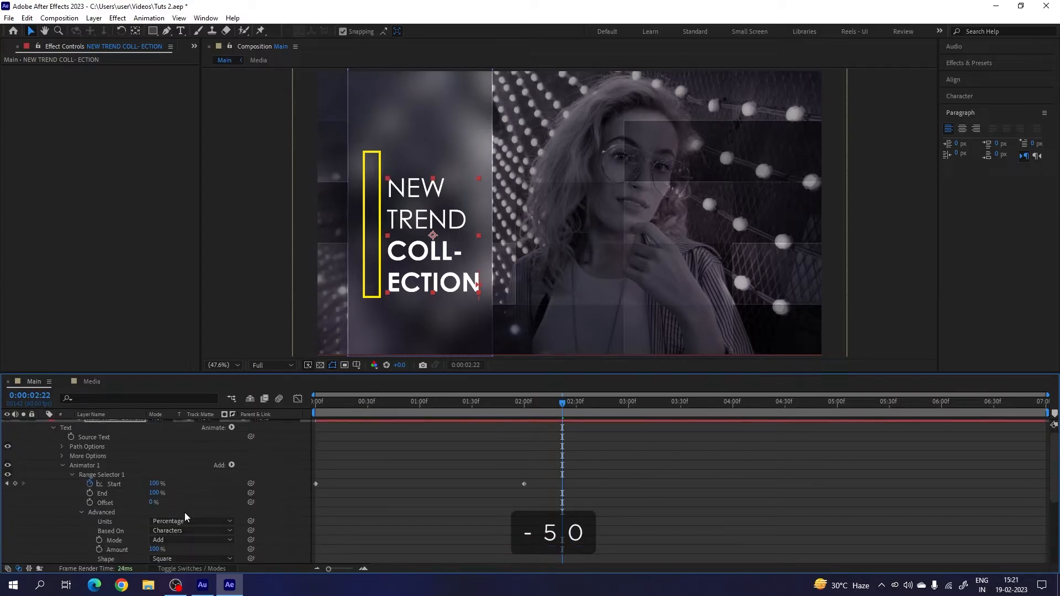
click(71, 473)
click(62, 466)
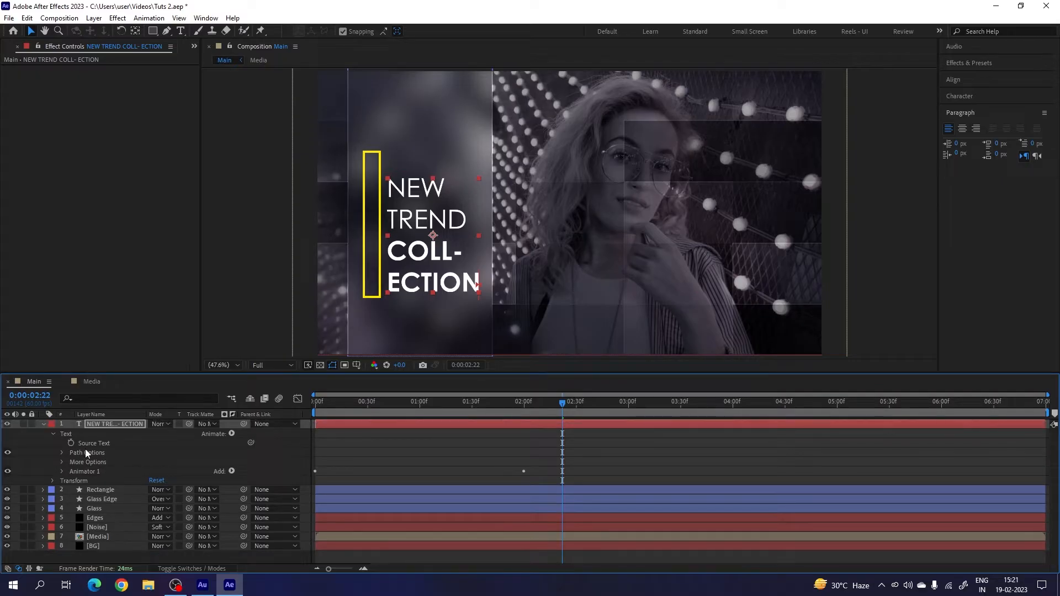
click(44, 425)
Play back the composition from the start to review the eased title reveal.
drag(351, 403, 174, 422)
key(space)
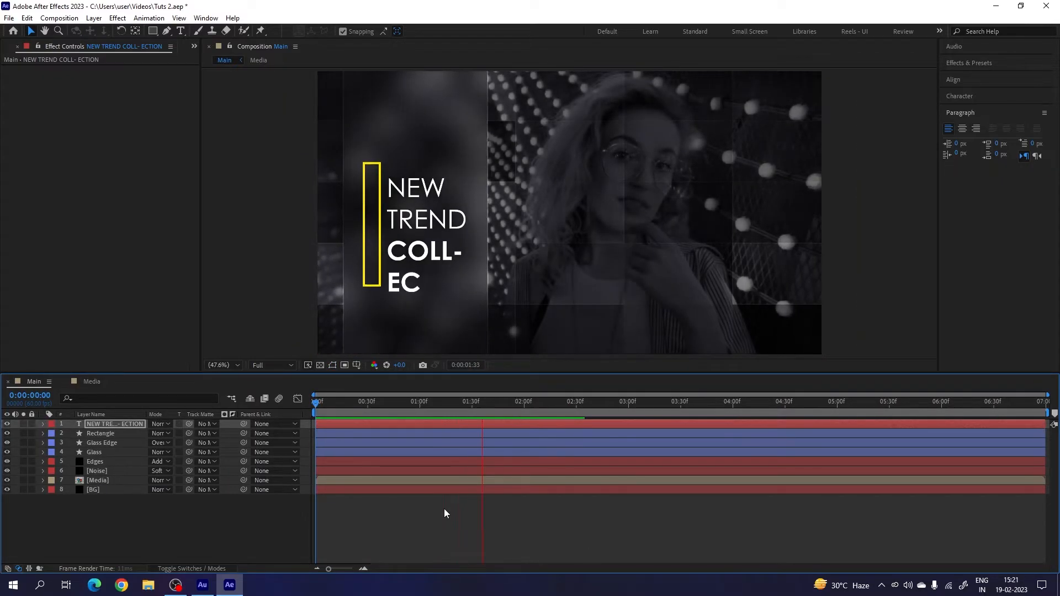
key(space)
click(278, 527)
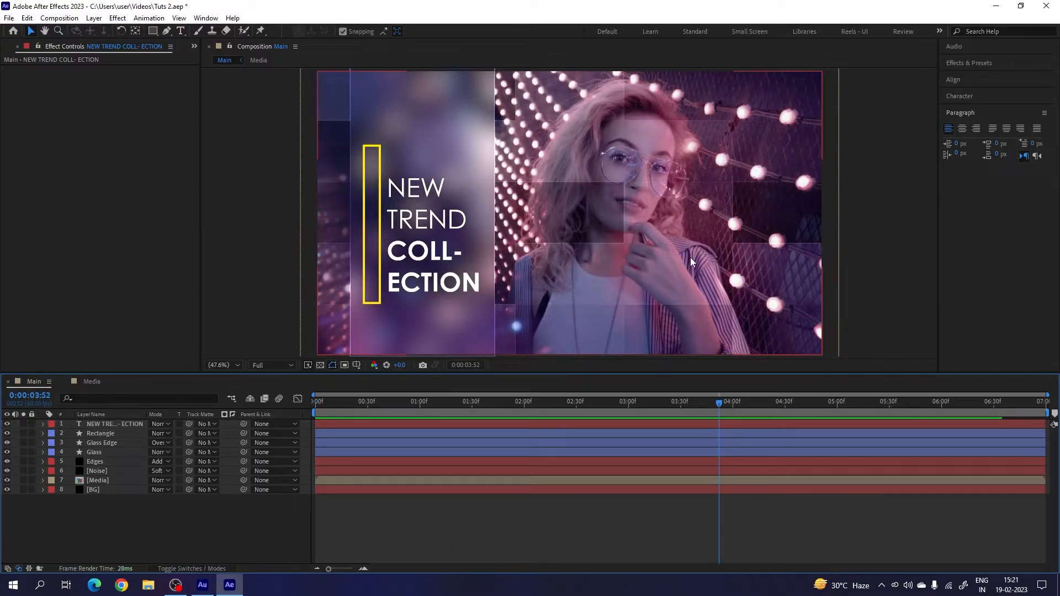
key(space)
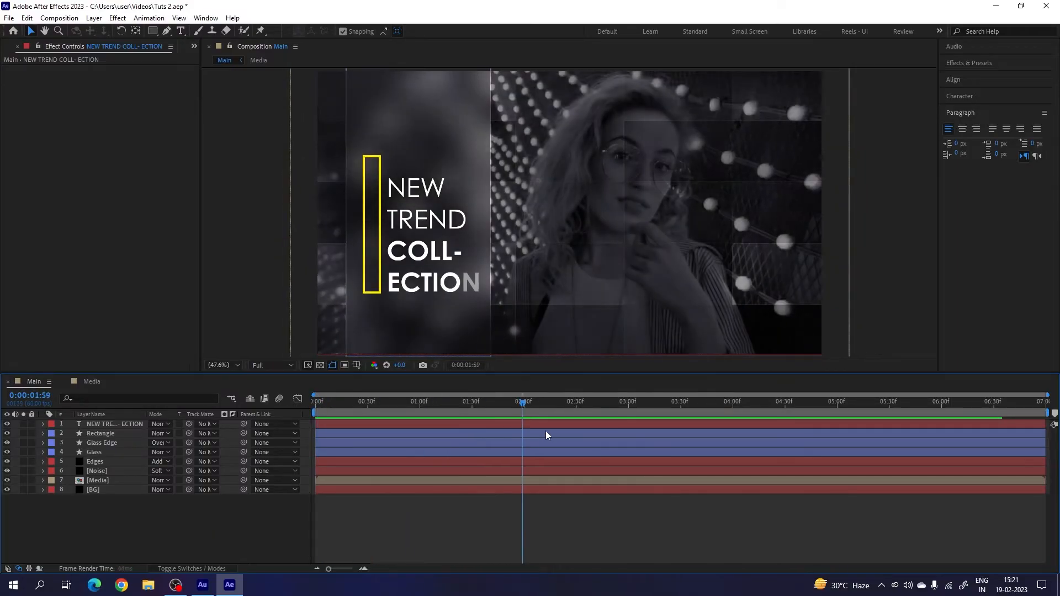
key(space)
Create a text layer reading 01 on the right side of the photo in Gobold Regular at 500 px.
click(181, 33)
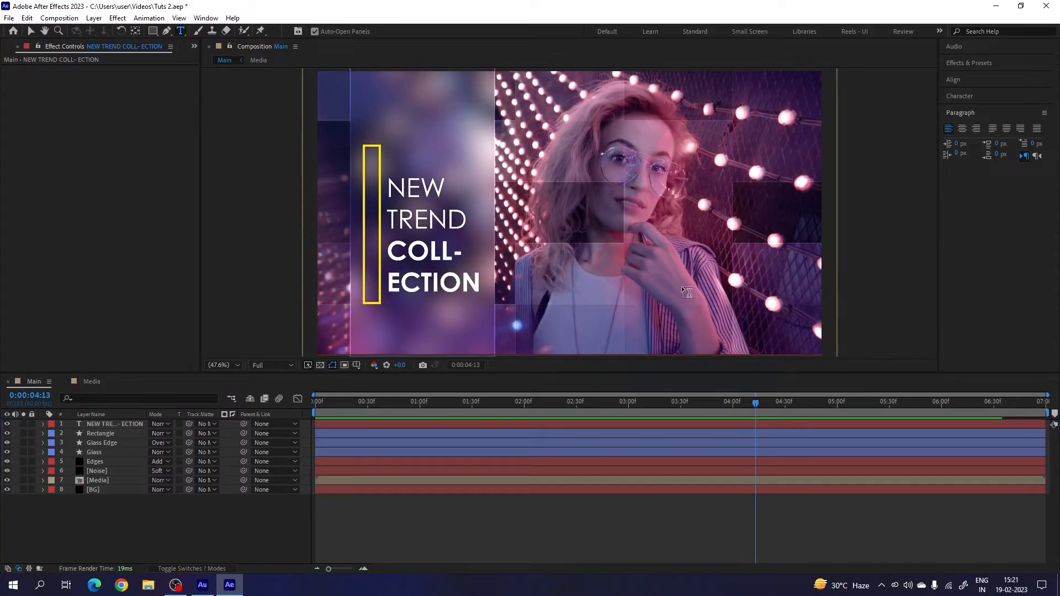
click(974, 101)
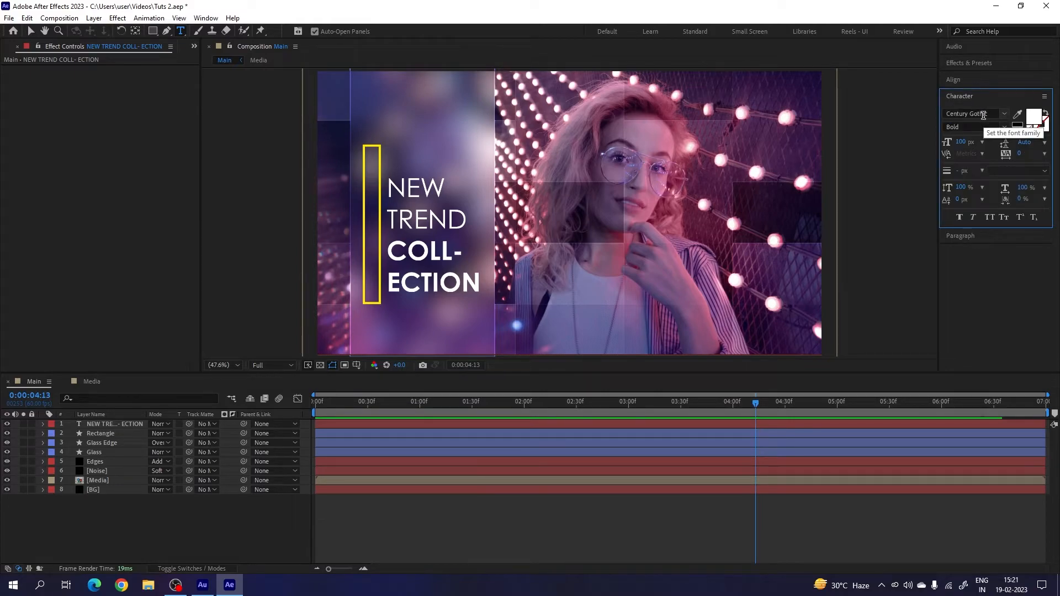
click(983, 115)
text(gob)
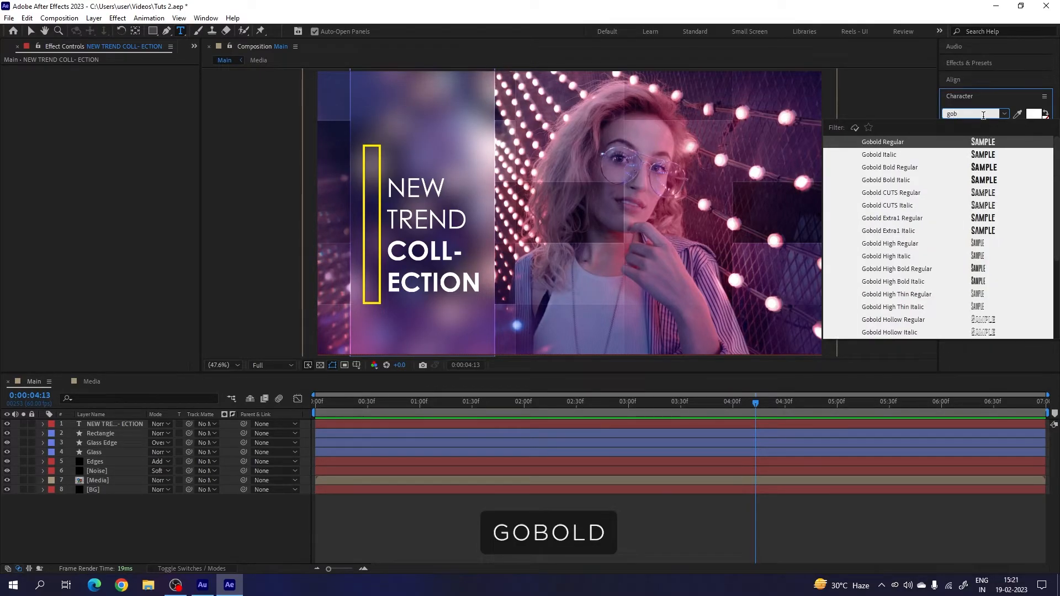
click(911, 144)
click(963, 143)
text(500)
key(Return)
click(678, 241)
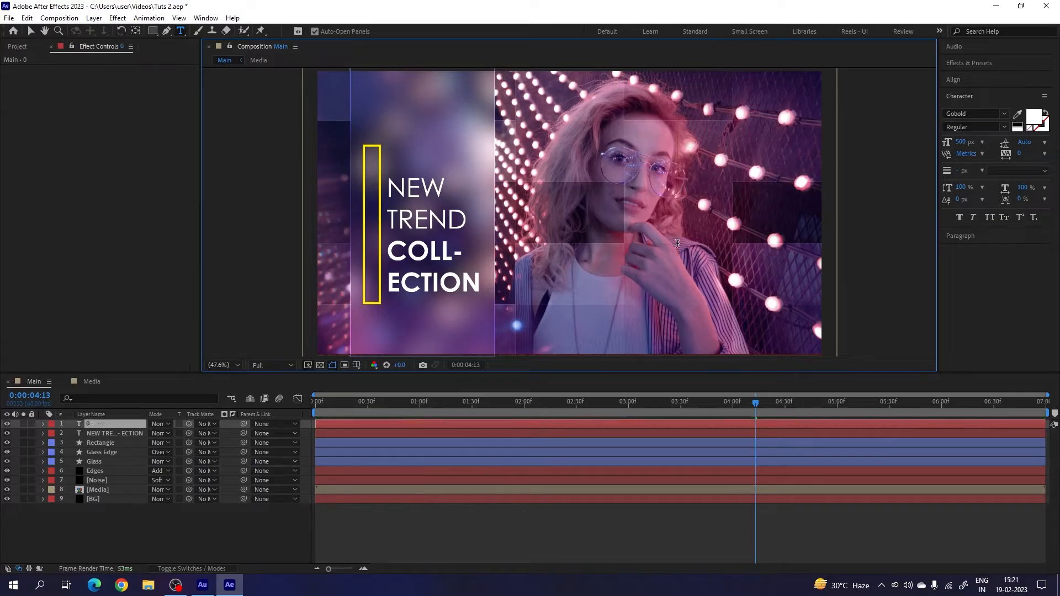
text(01)
Turn the 01 text into a white outline without fill and set its stroke width to 5 px.
key(ctrl+a)
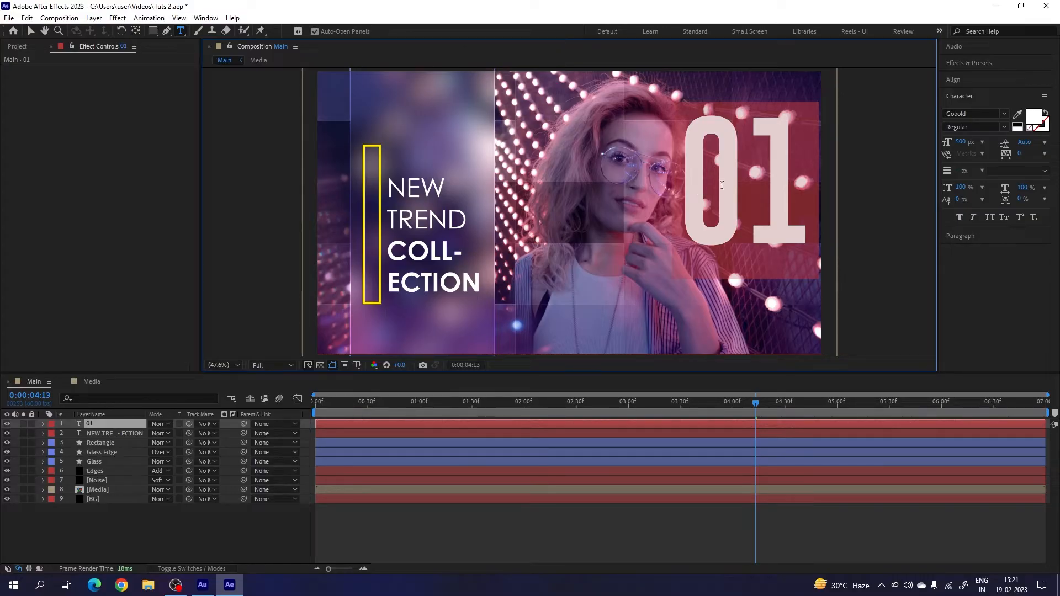
click(1030, 128)
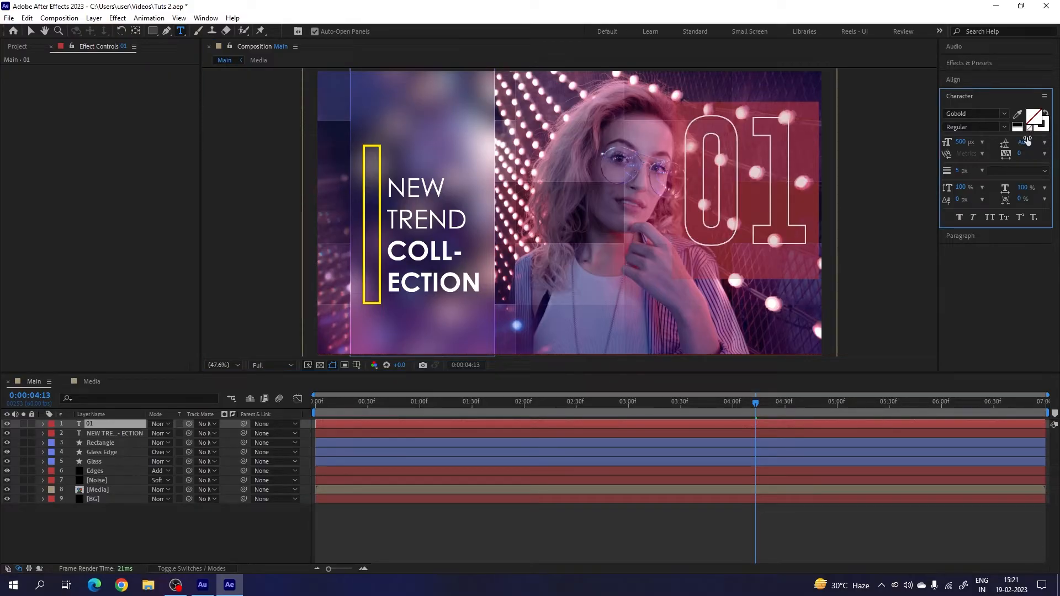
drag(960, 175, 965, 173)
click(959, 170)
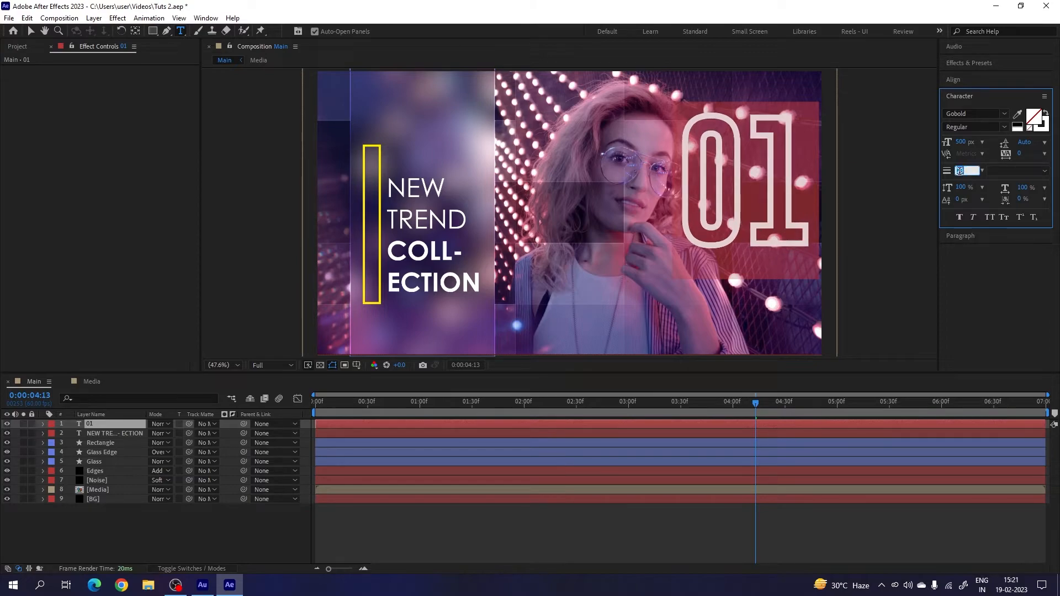
text(5)
key(Return)
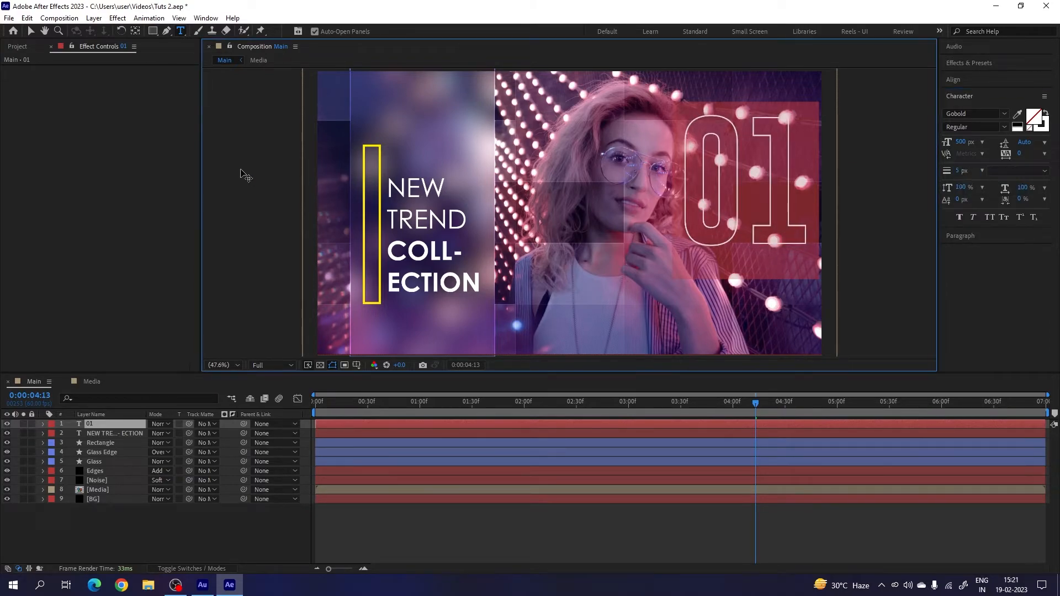
Move the 01 text to the lower-right area of the photo and centre its anchor point.
click(30, 30)
drag(725, 219, 712, 307)
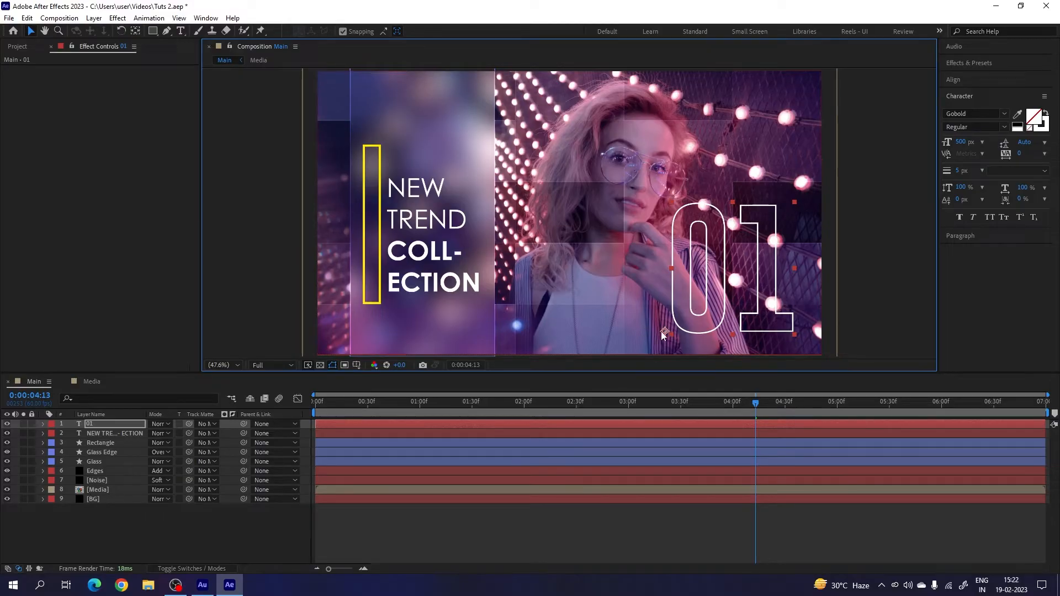
click(136, 34)
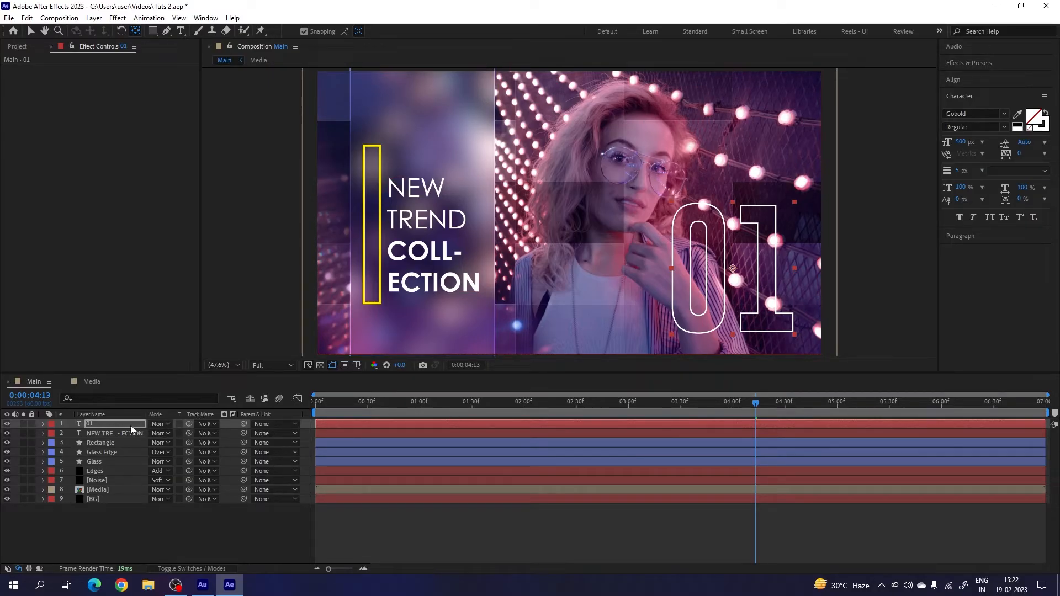
Set the 01 layer's blending mode to Overlay and scrub through the composition to check it.
click(160, 424)
click(205, 296)
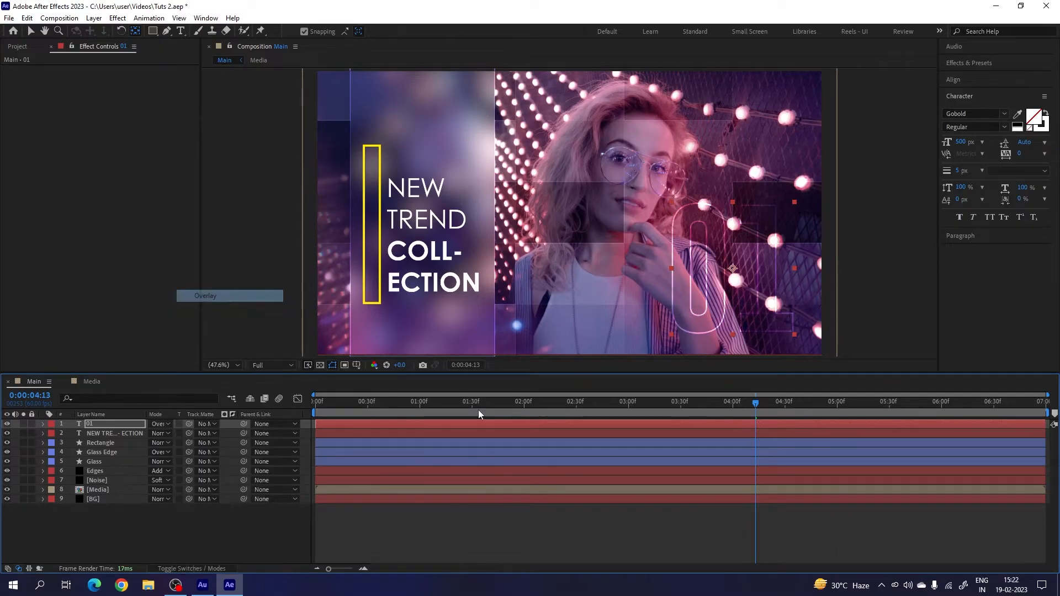
drag(663, 410, 575, 432)
drag(670, 438, 801, 432)
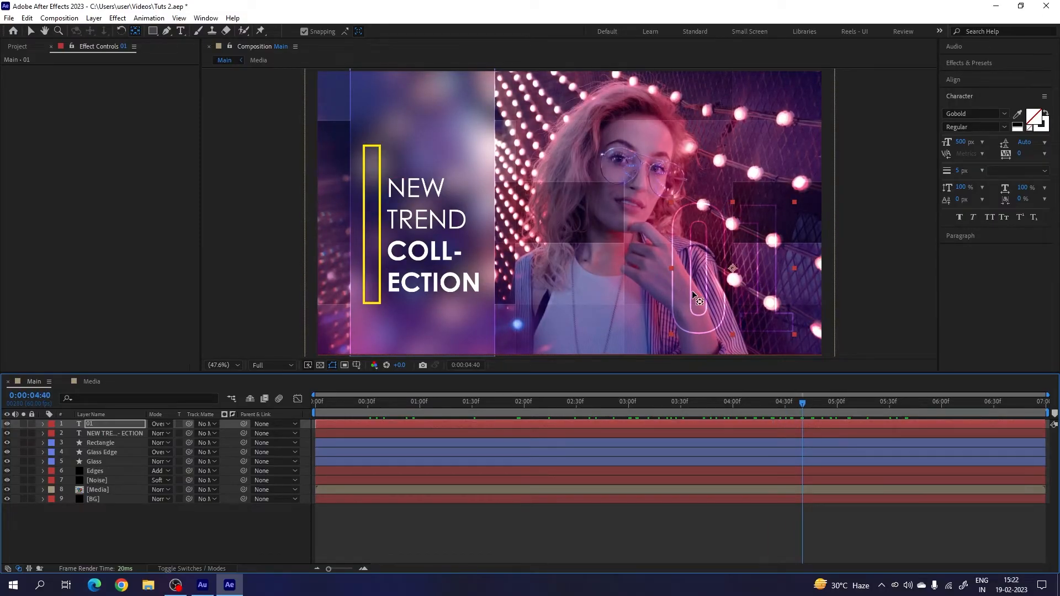
Add a Position keyframe to the 01 layer at 4 seconds.
click(33, 31)
click(690, 415)
drag(683, 417, 733, 425)
click(107, 422)
key(p)
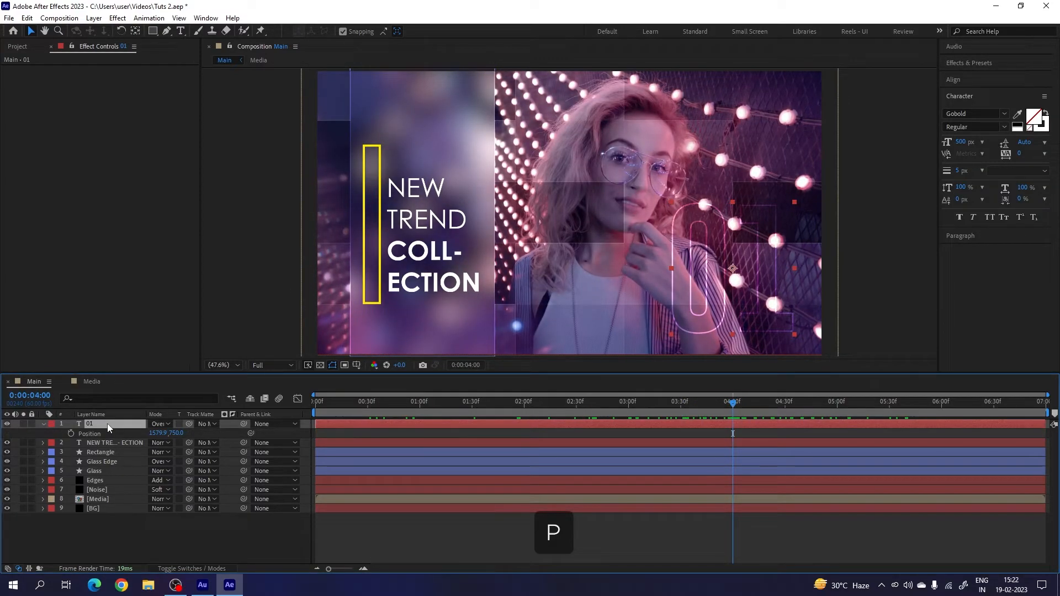
click(71, 434)
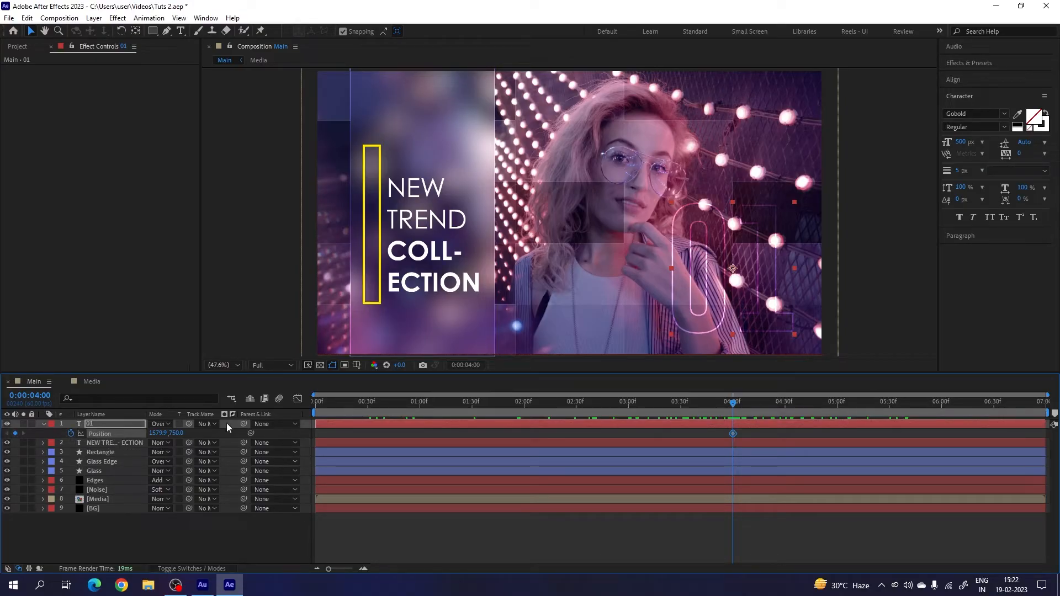
Set the 01 layer's X position to 1300 at 0 seconds.
key(Home)
drag(158, 433, 12, 439)
click(157, 433)
text(1300)
key(Return)
Easy Ease the 01 layer's Position keyframes and reshape the speed curve for a fast start and a long slowdown.
drag(341, 403, 310, 466)
key(F9)
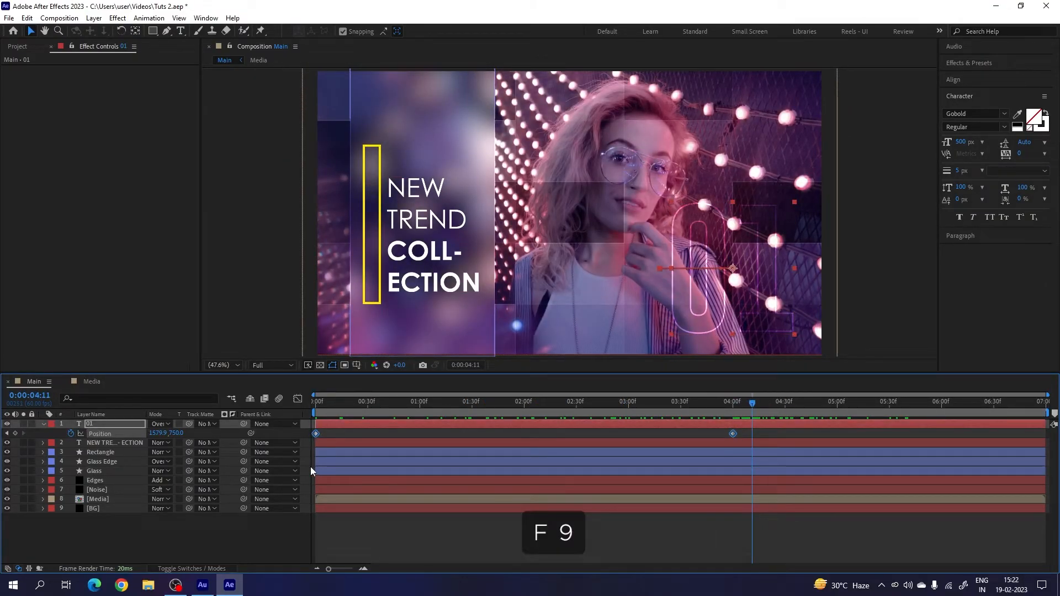
click(297, 399)
drag(767, 528, 487, 544)
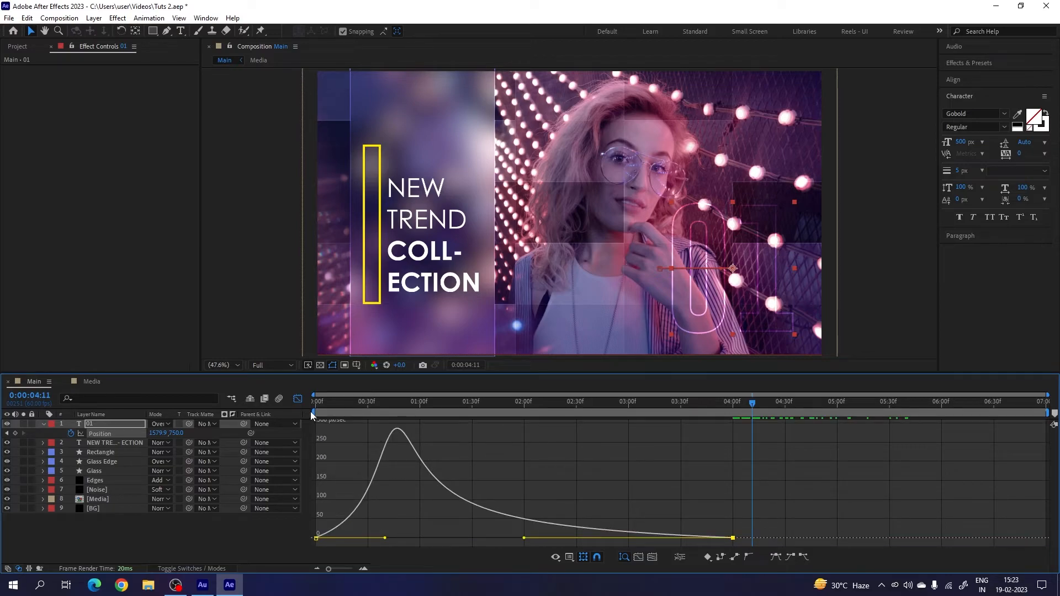
click(299, 399)
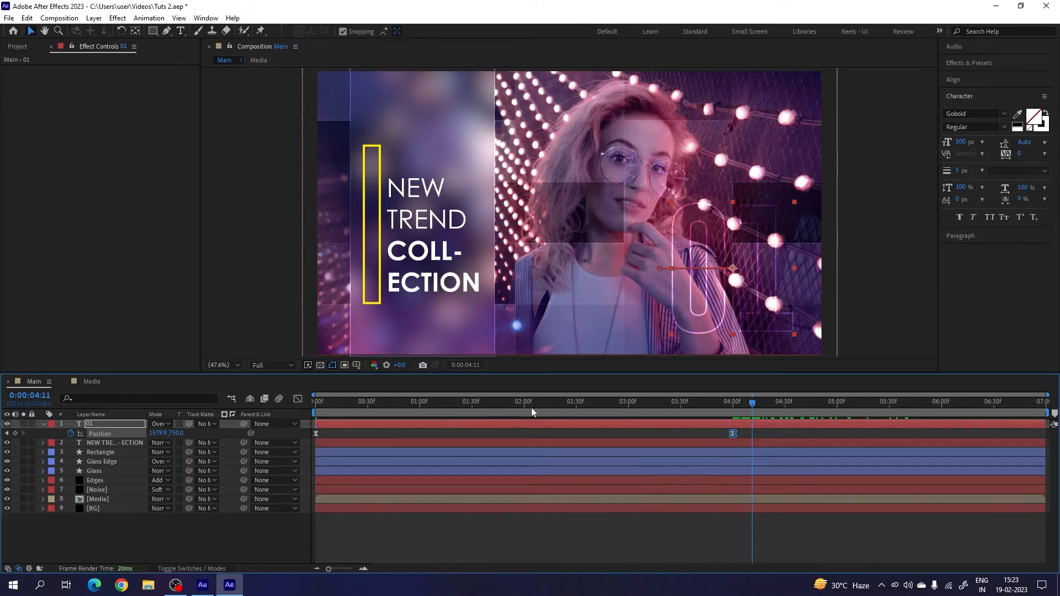
Play back the composition from the start to review the 01 text's slide.
key(Home)
key(space)
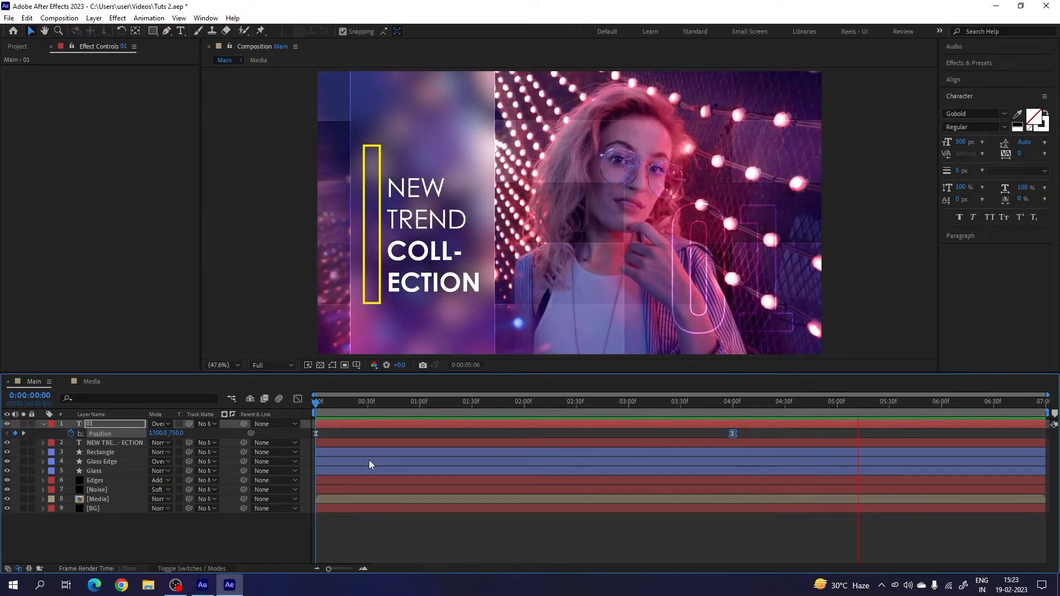
key(space)
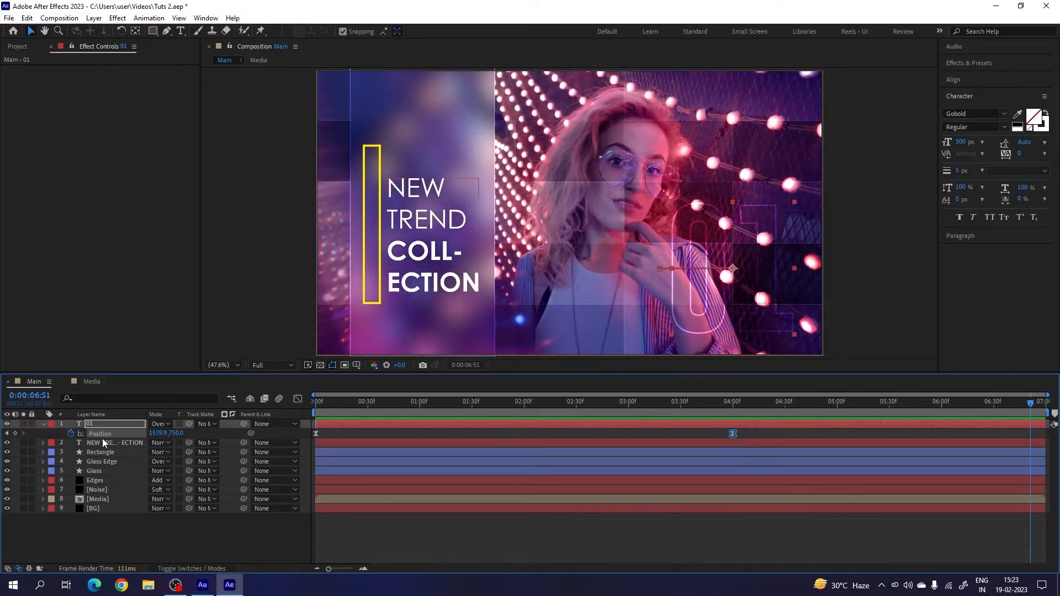
Collapse the 01 layer's properties and enable motion blur for all layers.
click(42, 425)
click(348, 402)
drag(337, 406, 928, 422)
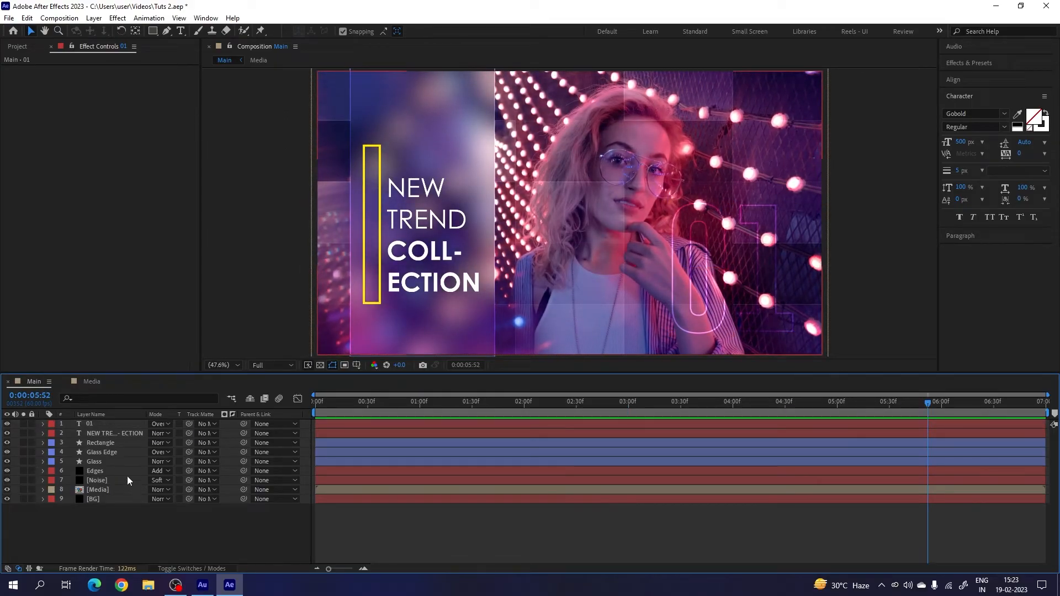
click(212, 568)
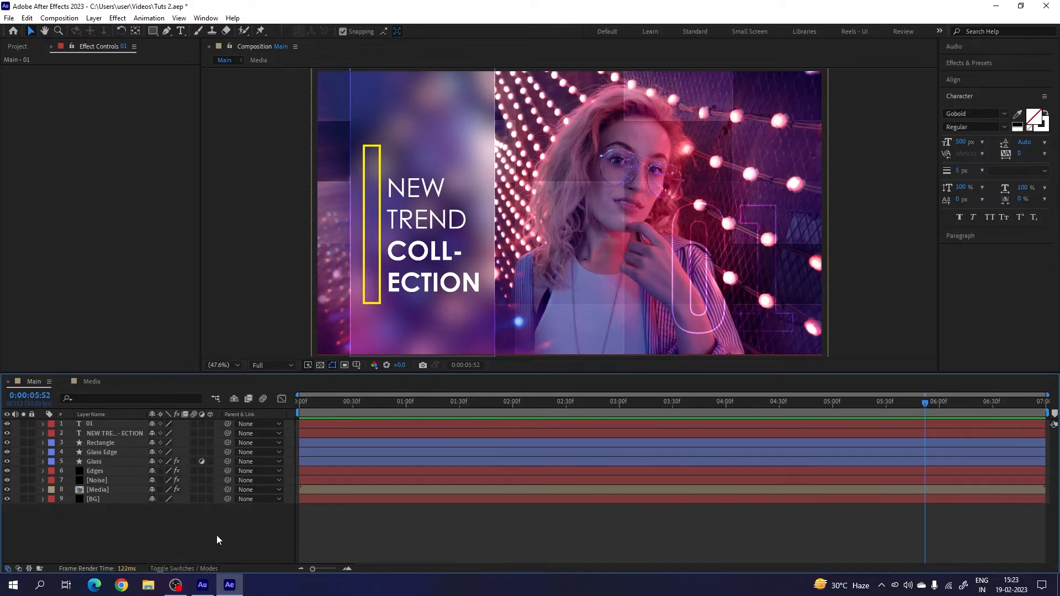
click(194, 499)
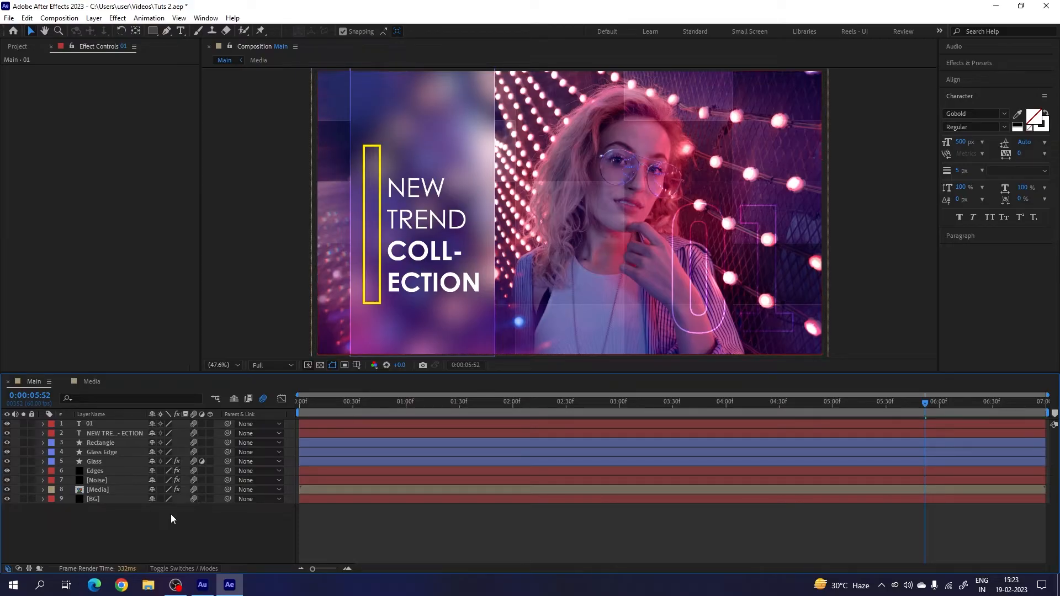
Pre-compose all nine layers into a new composition named Slide 01, moving all attributes into it.
drag(92, 526, 105, 422)
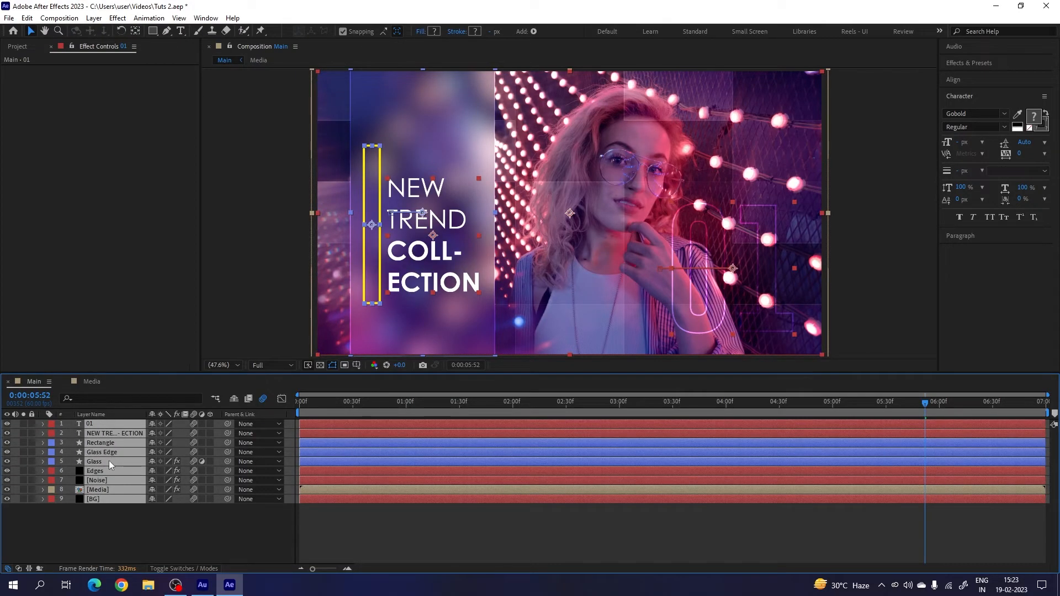
right_click(109, 466)
click(171, 390)
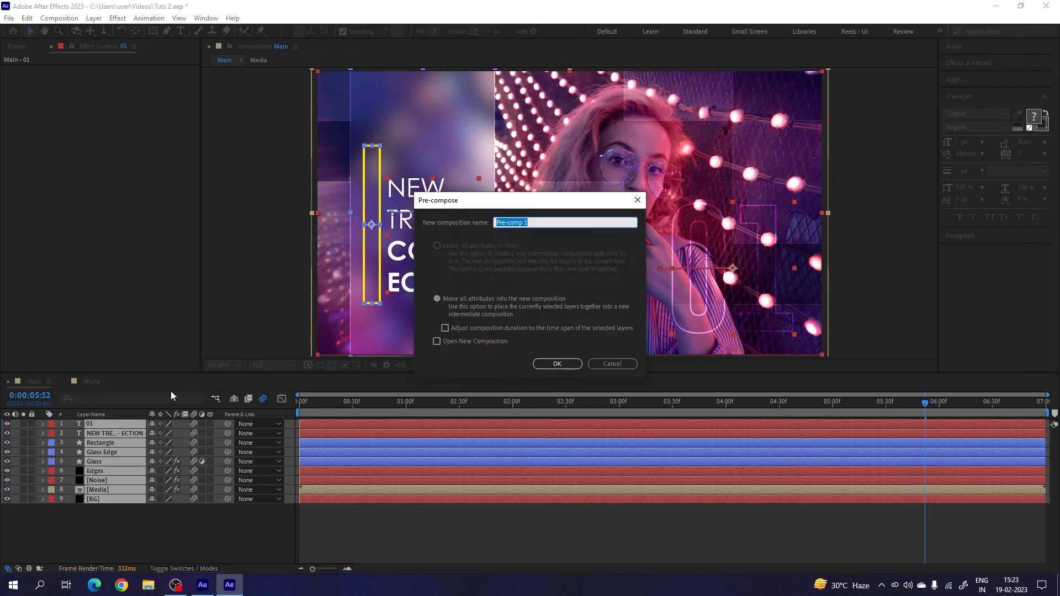
key(BackSpace)
text(Slide 01)
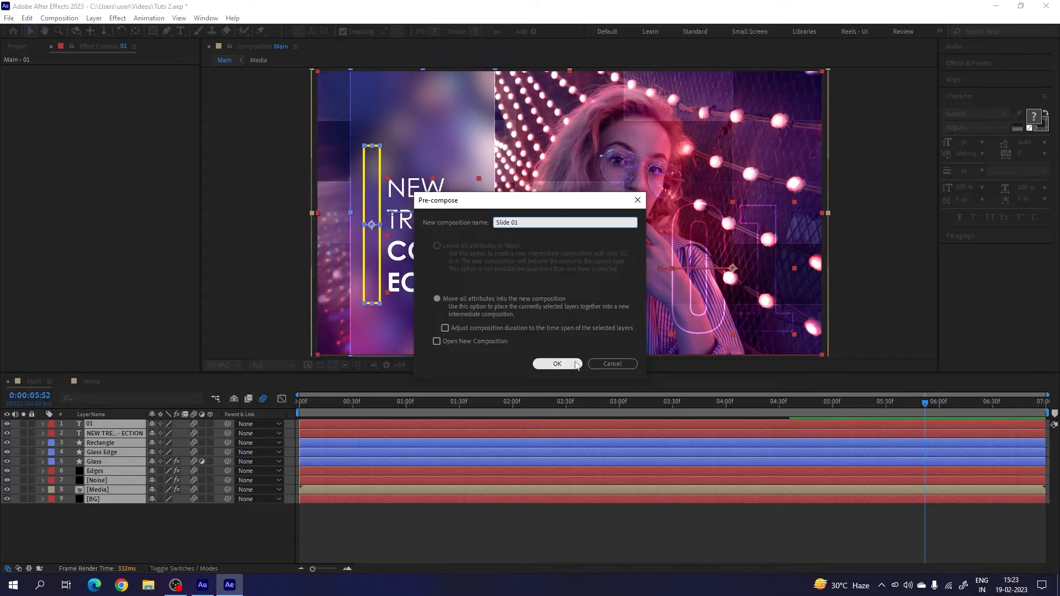
click(568, 365)
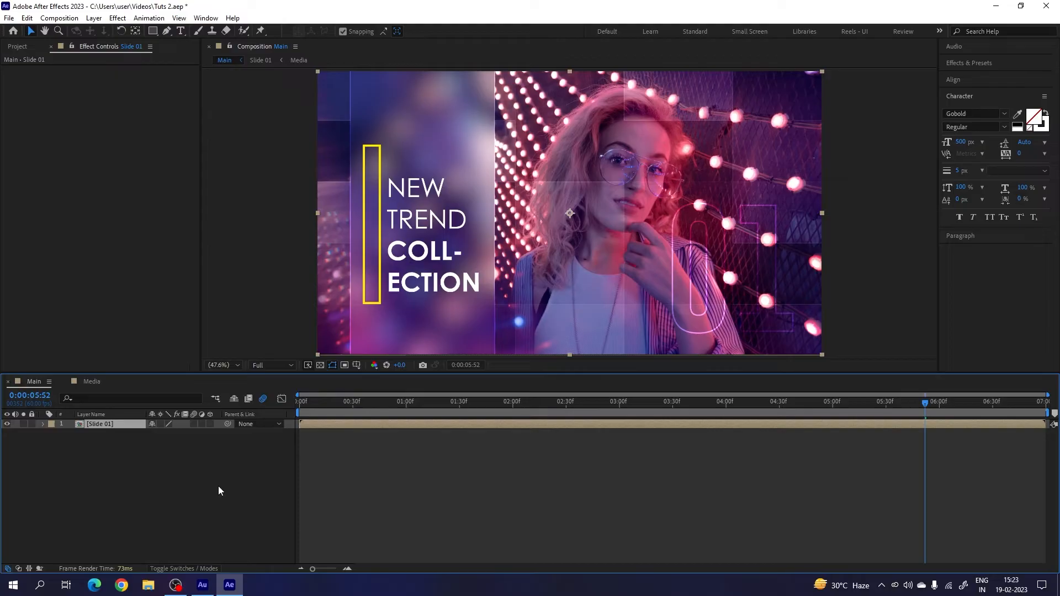
Deselect the Slide 01 layer, then scrub and play back the Main composition.
click(219, 490)
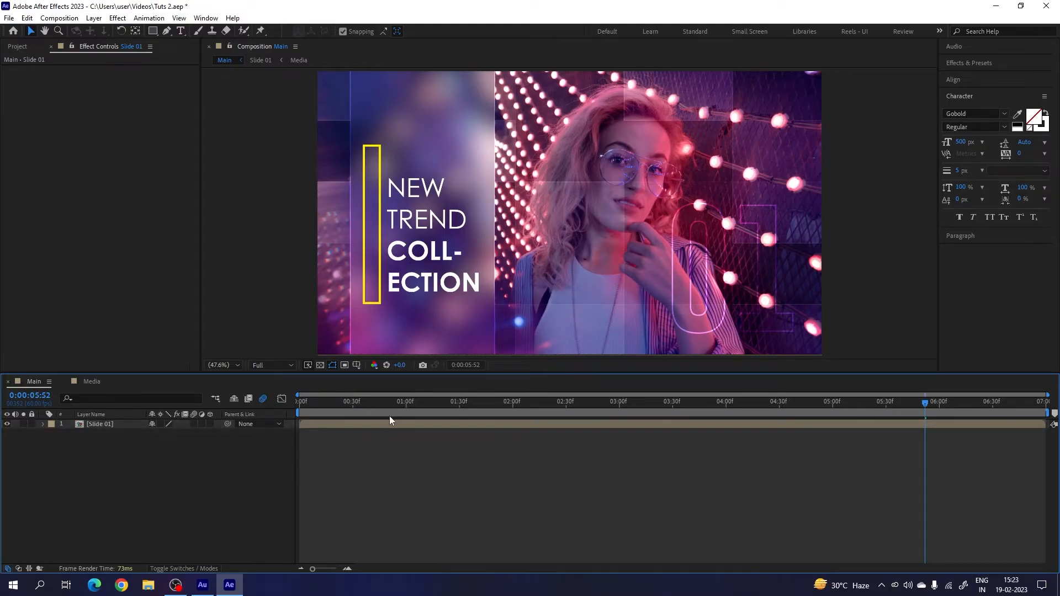
drag(450, 411, 798, 418)
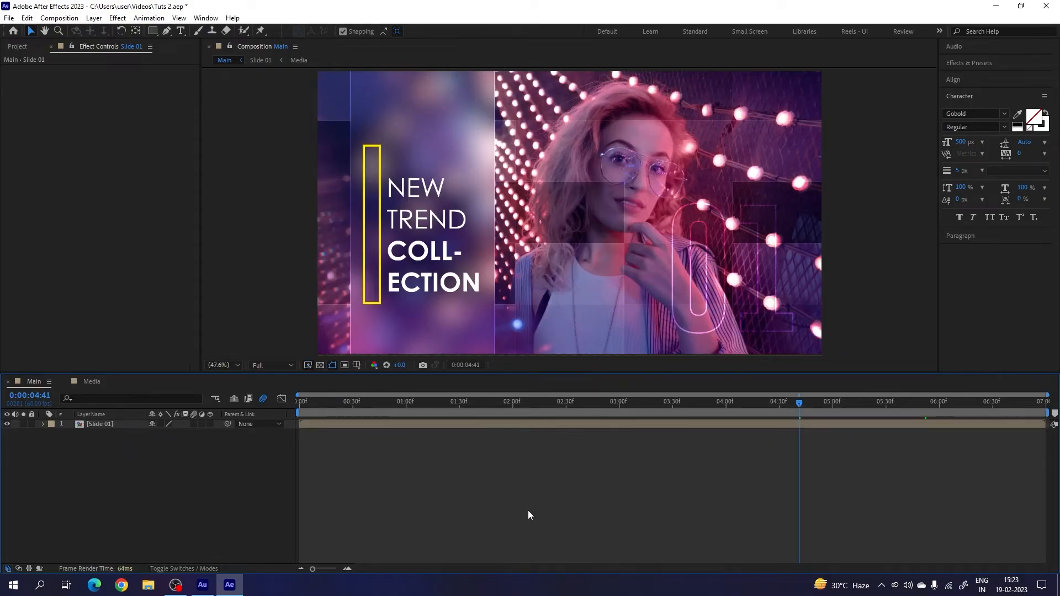
key(space)
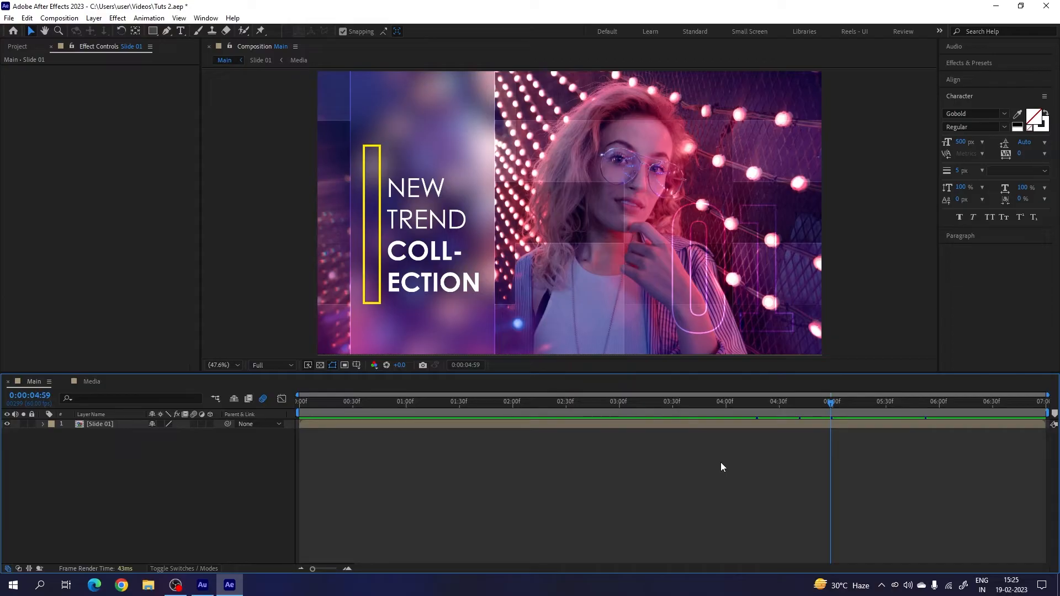
Import the Slide 2 After Effects project from the Videos folder into the current project.
click(18, 47)
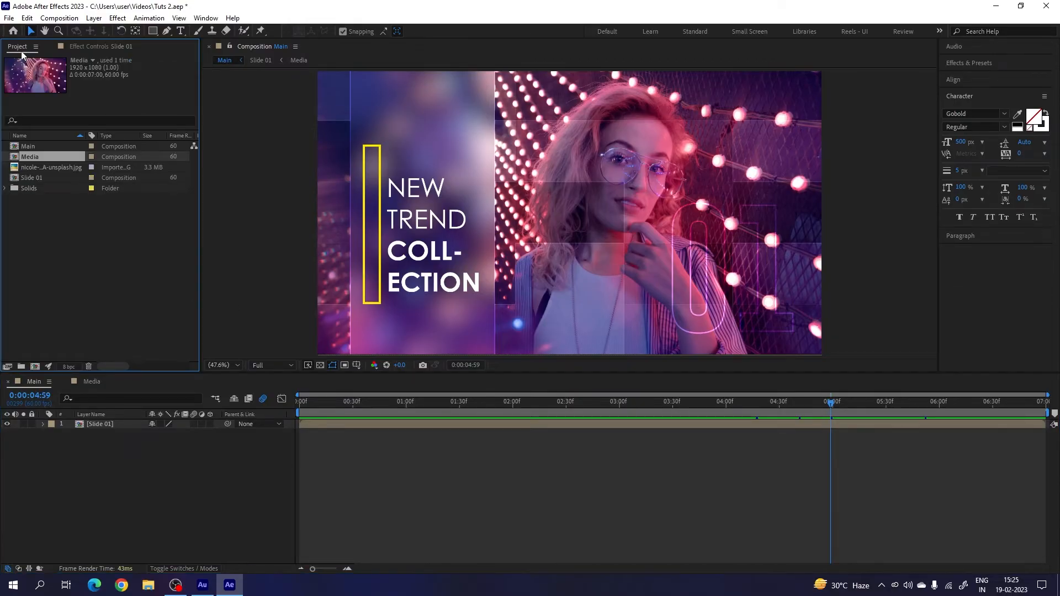
right_click(95, 234)
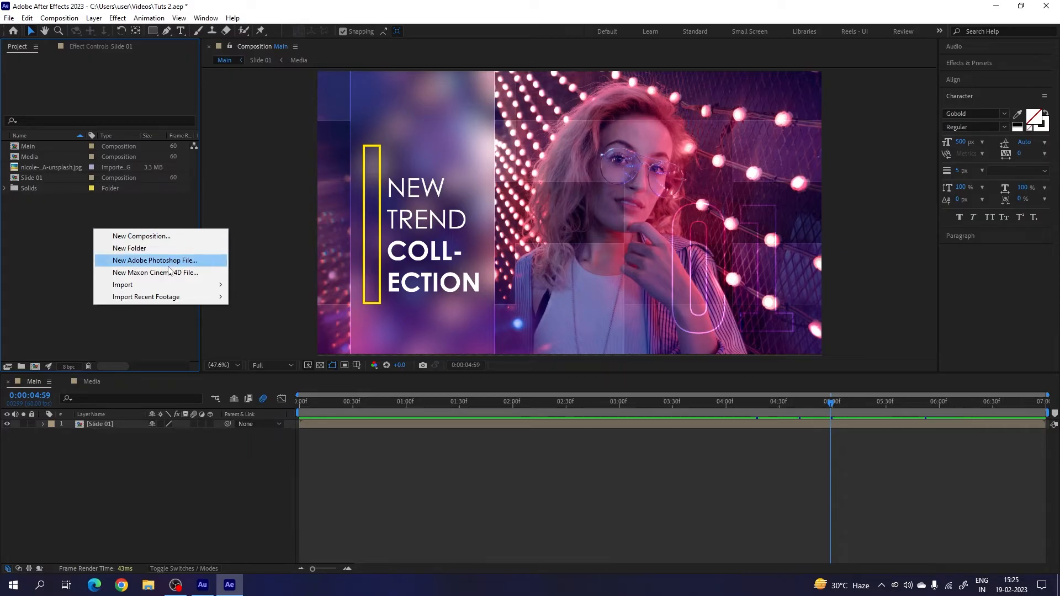
mouse_move(144, 286)
click(240, 286)
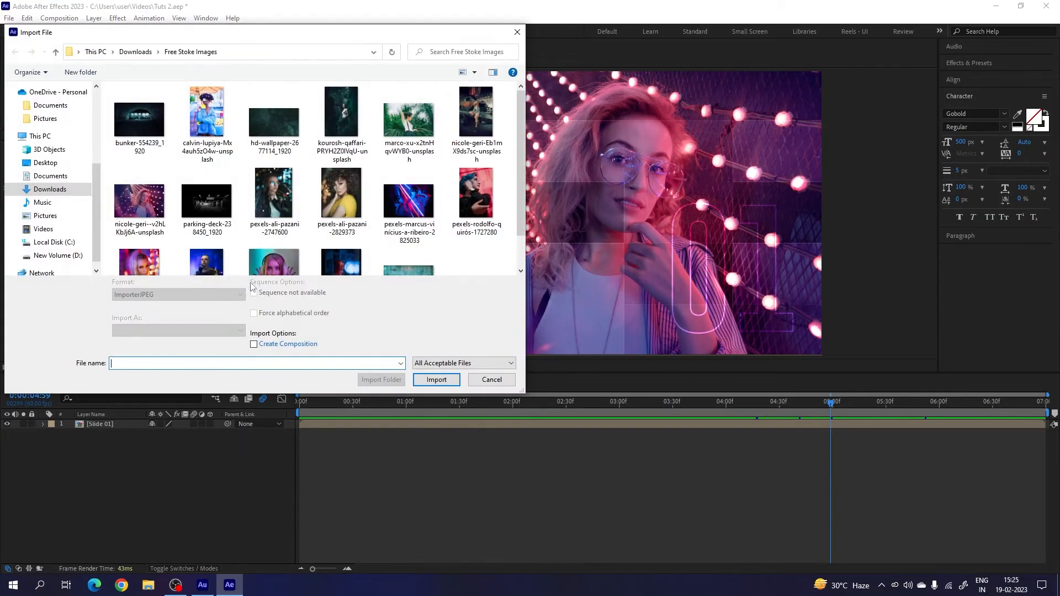
click(44, 229)
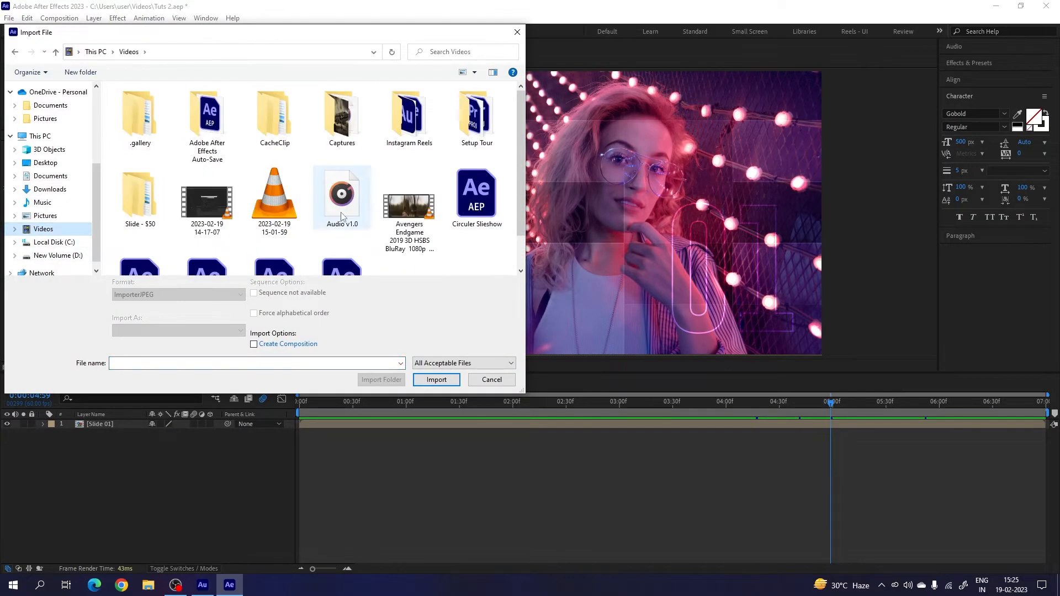
scroll(382, 219, down, 1)
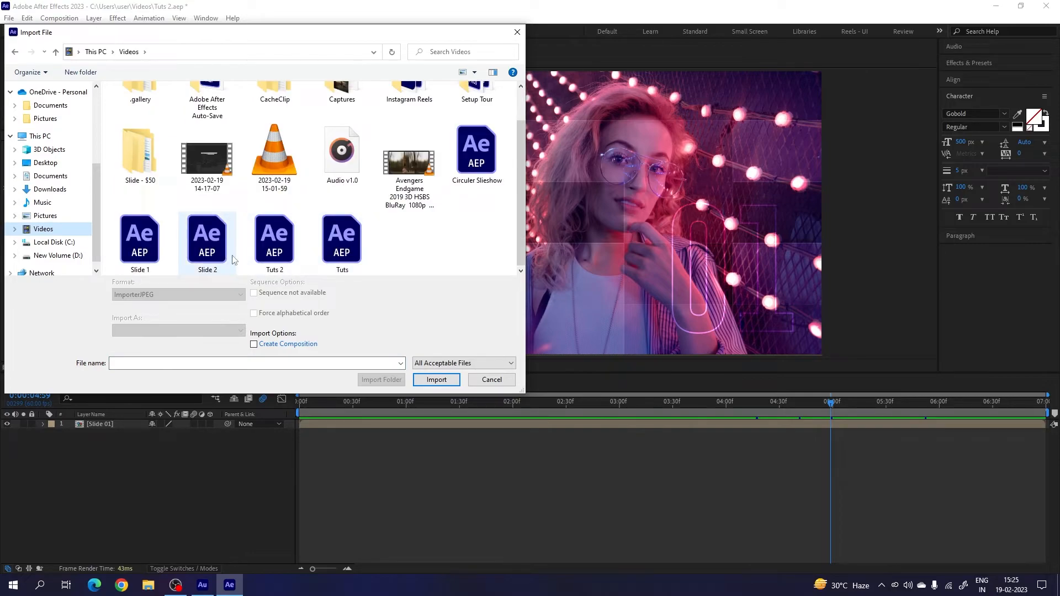
click(214, 250)
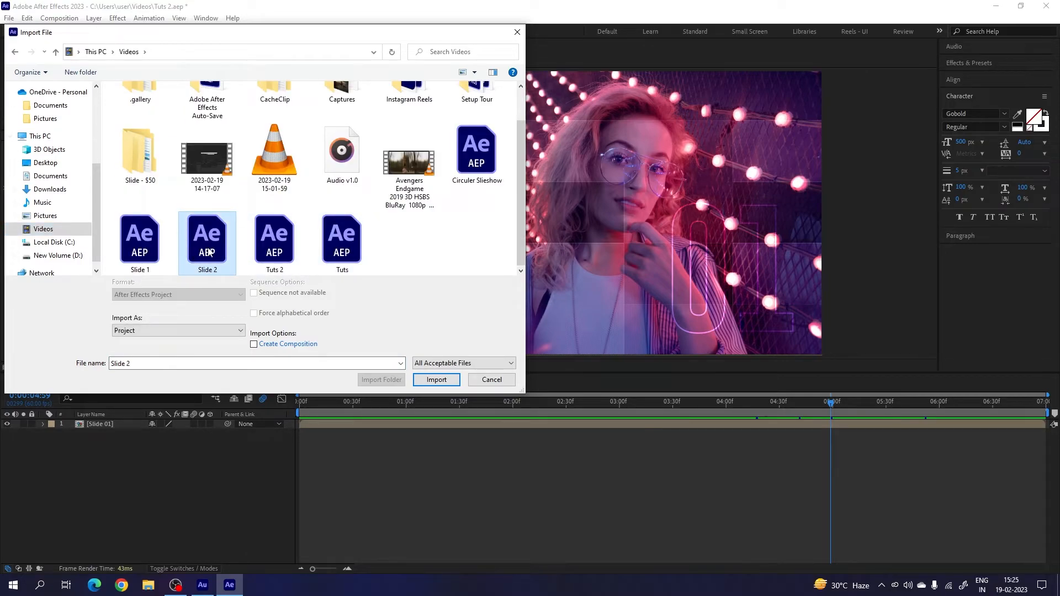
click(435, 380)
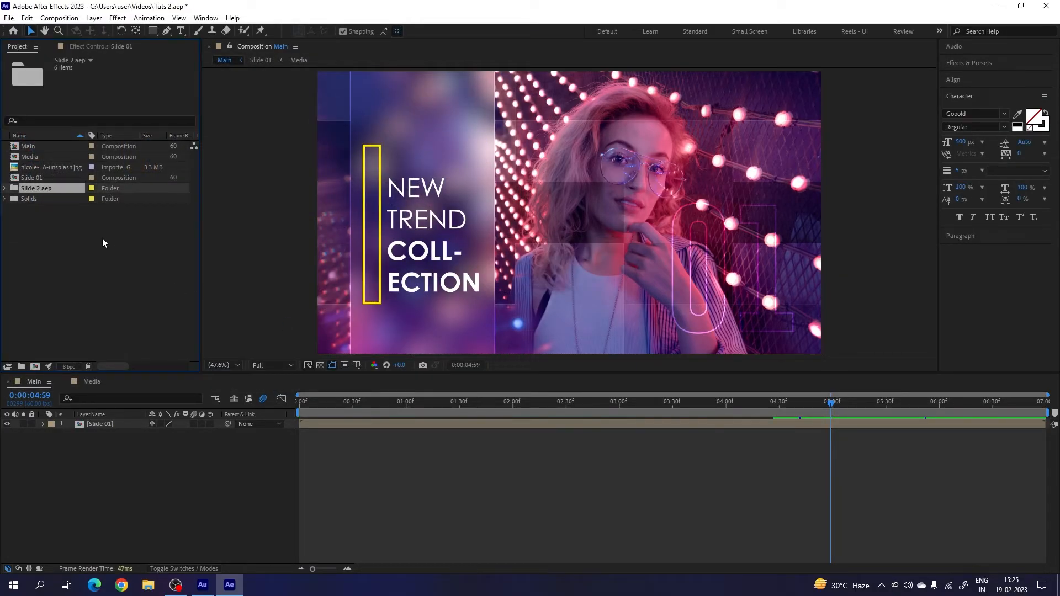
Add the Slide 02 composition from the imported Slide 2.aep folder above Slide 01 in Main and scrub through it.
click(5, 189)
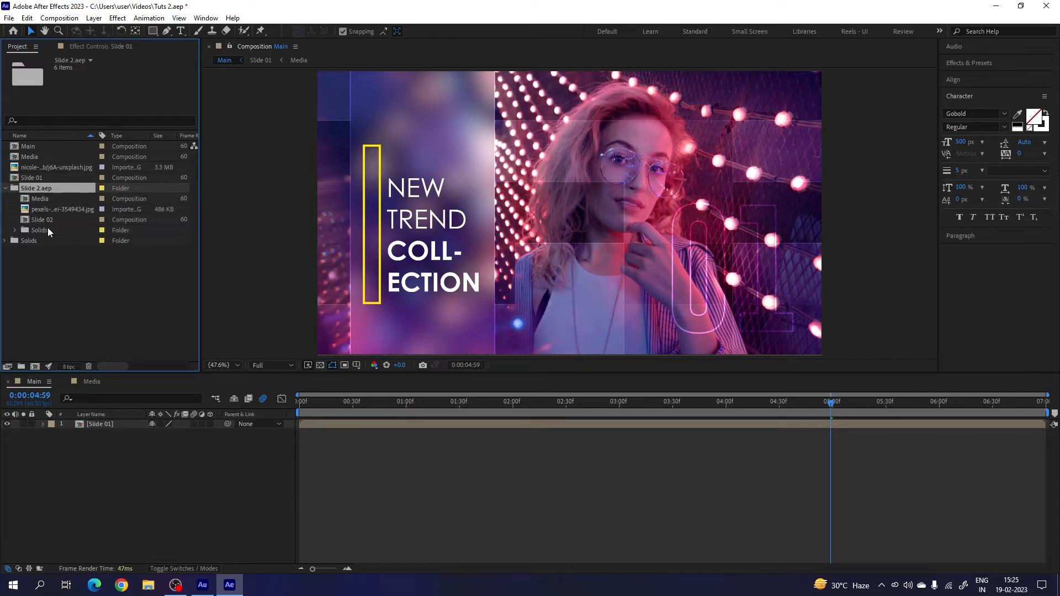
click(69, 219)
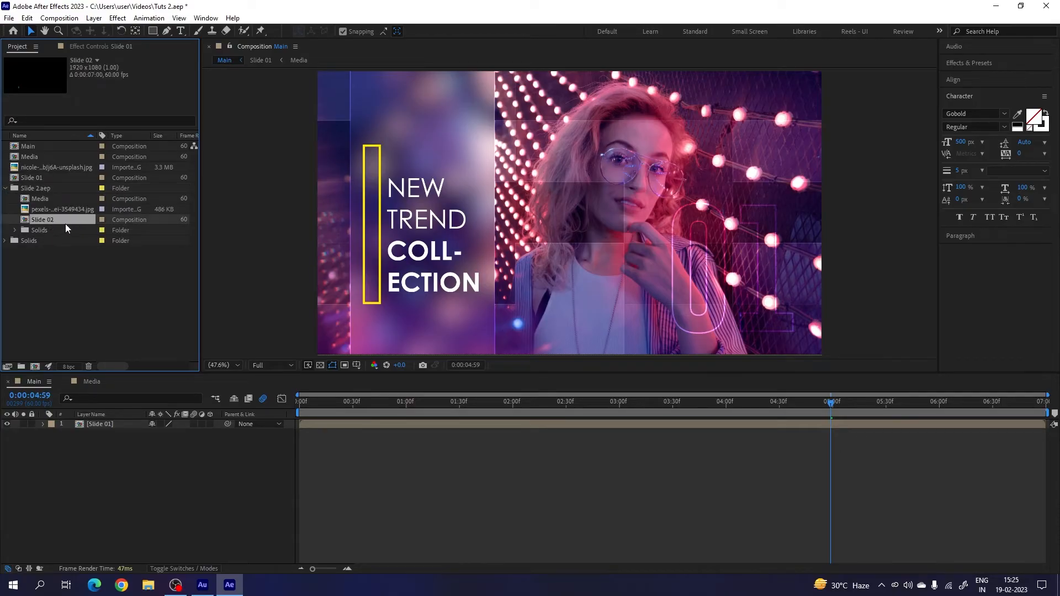
drag(54, 220, 107, 422)
drag(437, 402, 925, 416)
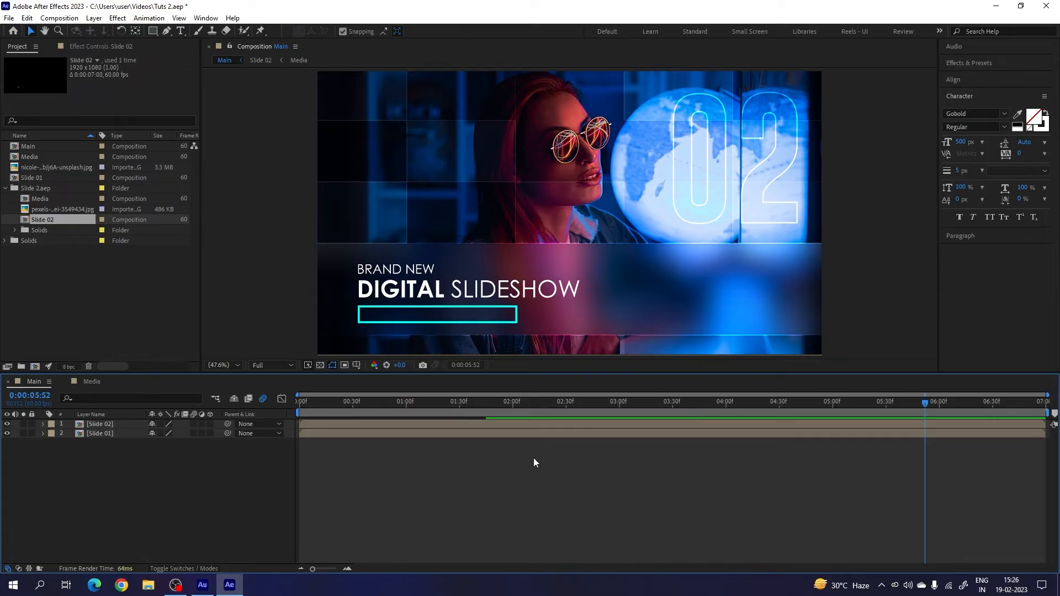
Set the Main composition's duration to 12 seconds.
key(ctrl+k)
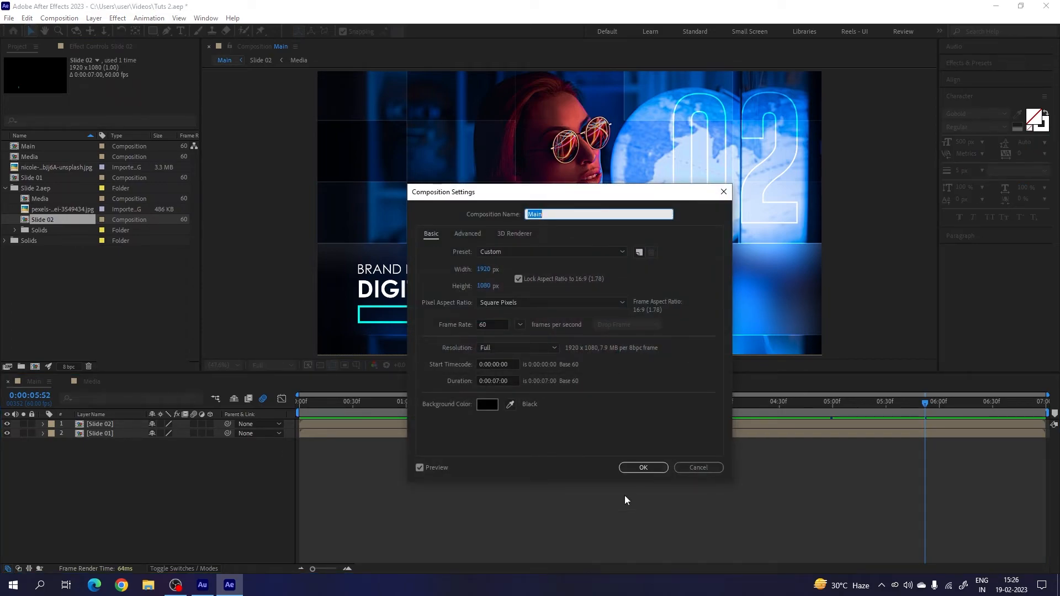
click(496, 381)
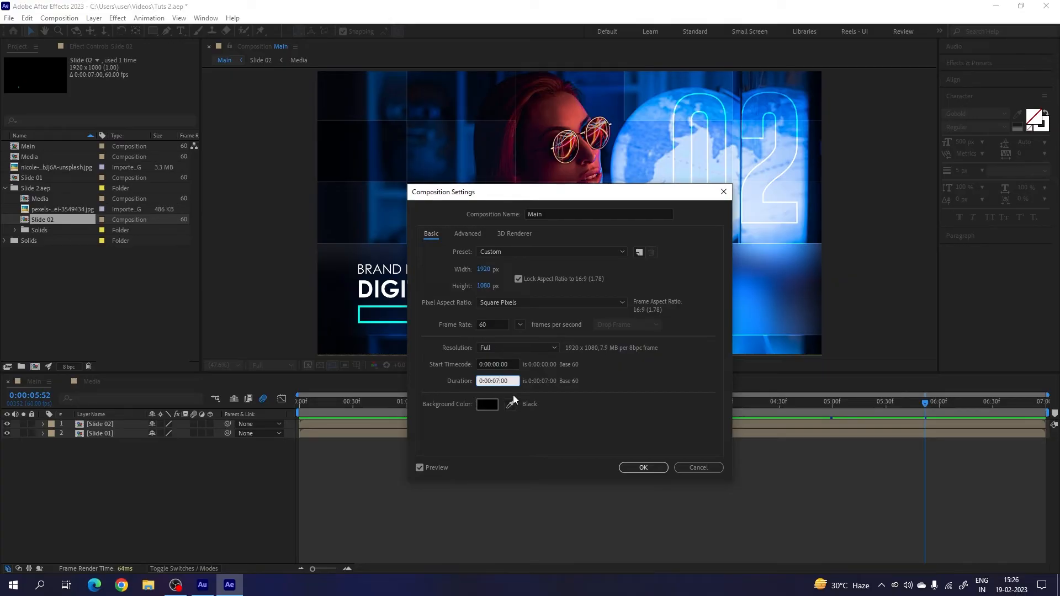
text(2)
click(643, 467)
Move the Slide 02 layer to start at 0:00:05:00 and scrub through the transition between the slides.
drag(467, 428, 778, 417)
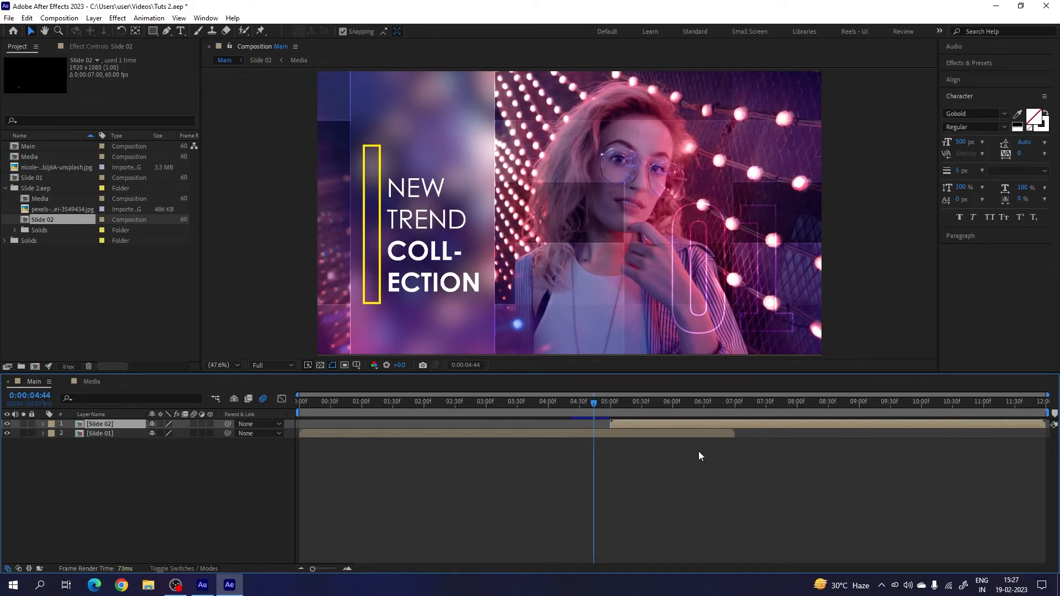
scroll(699, 452, up, 2)
drag(611, 406, 346, 431)
scroll(586, 467, down, 2)
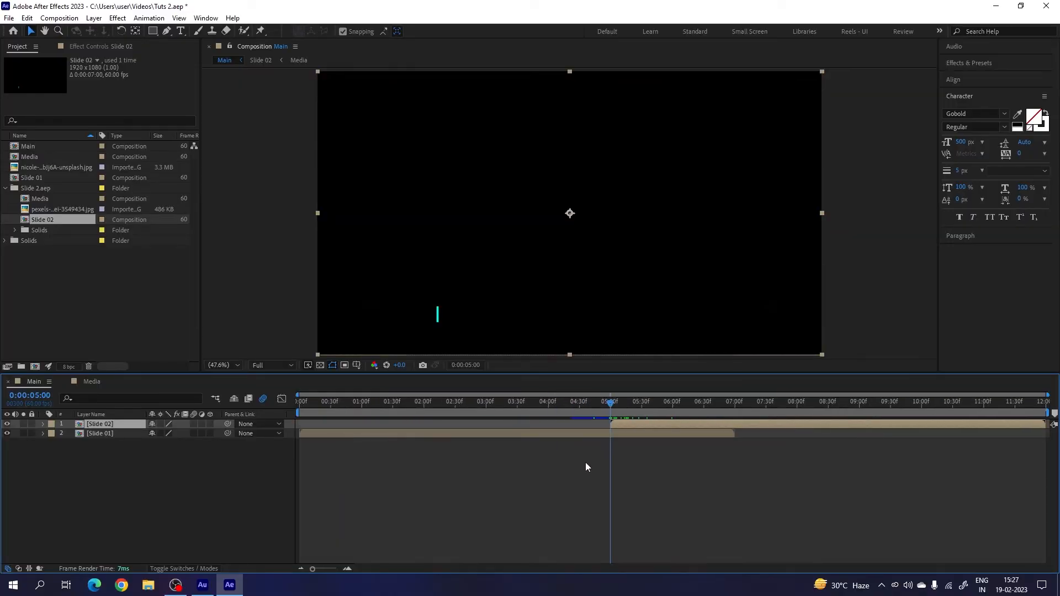
drag(610, 406, 820, 407)
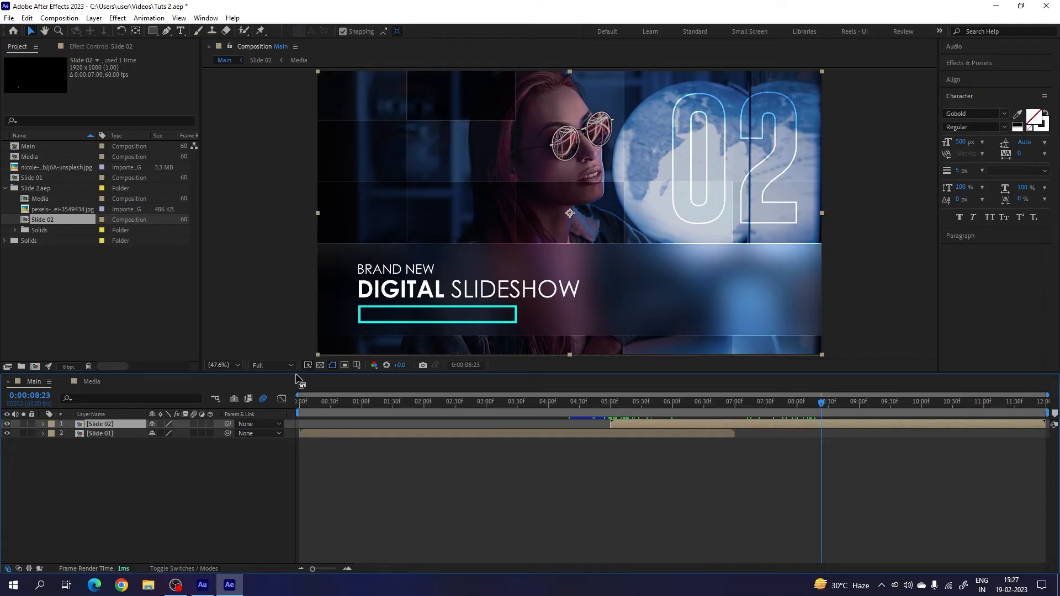
Set the Slide 02 layer's Y position to 1620, placing it below the frame, and collapse its properties.
key(p)
key(p)
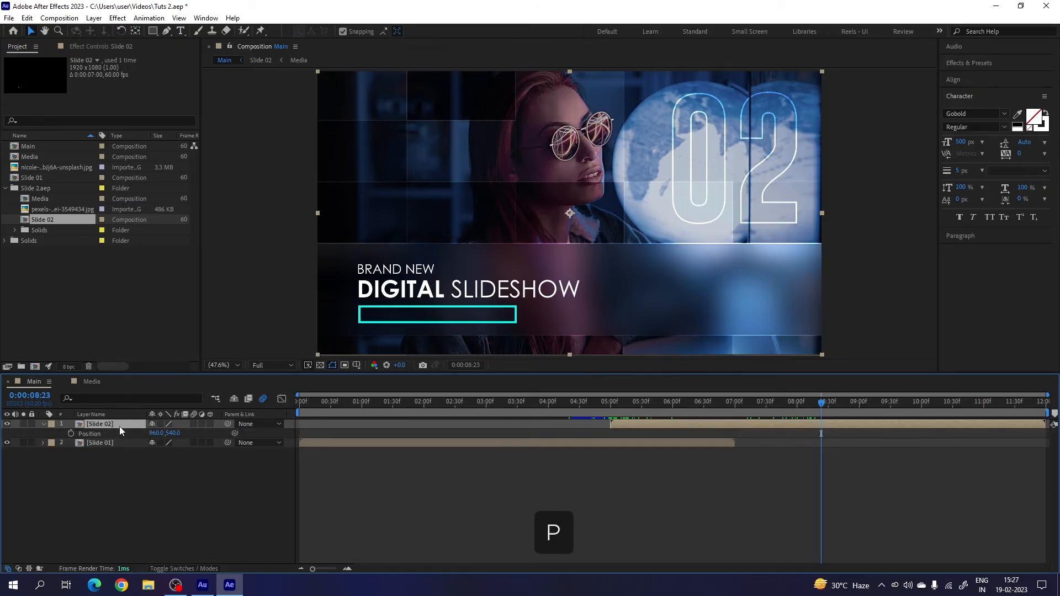
drag(175, 433, 766, 441)
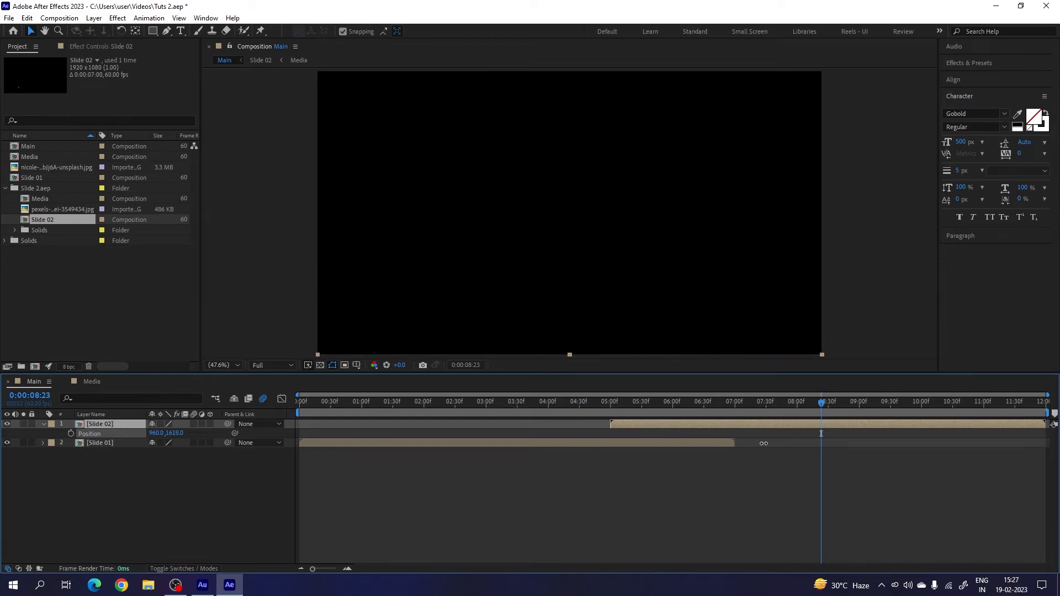
click(174, 434)
text(1620)
key(Return)
drag(580, 410, 634, 420)
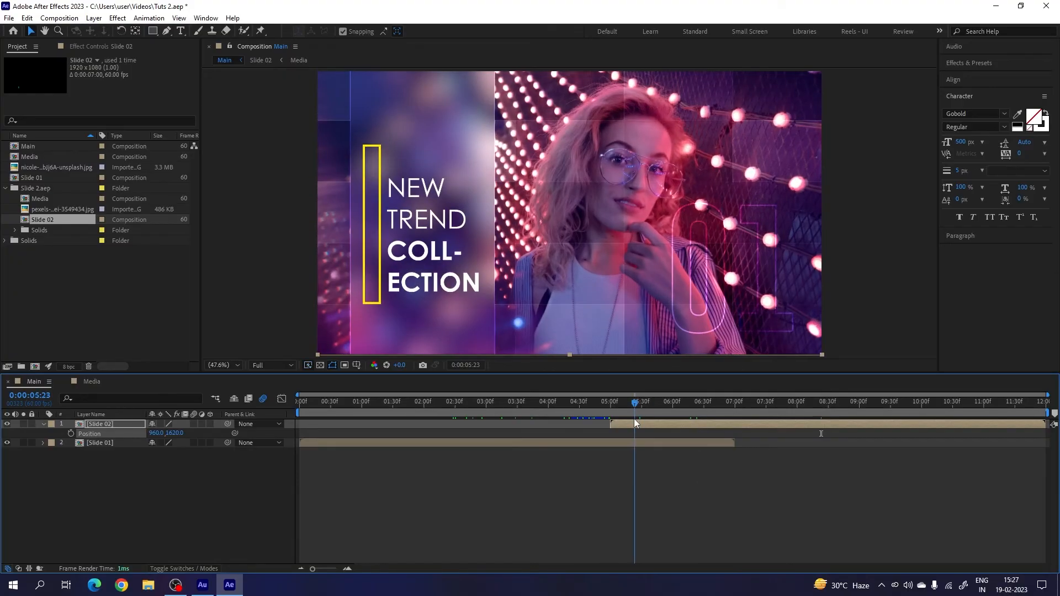
click(44, 424)
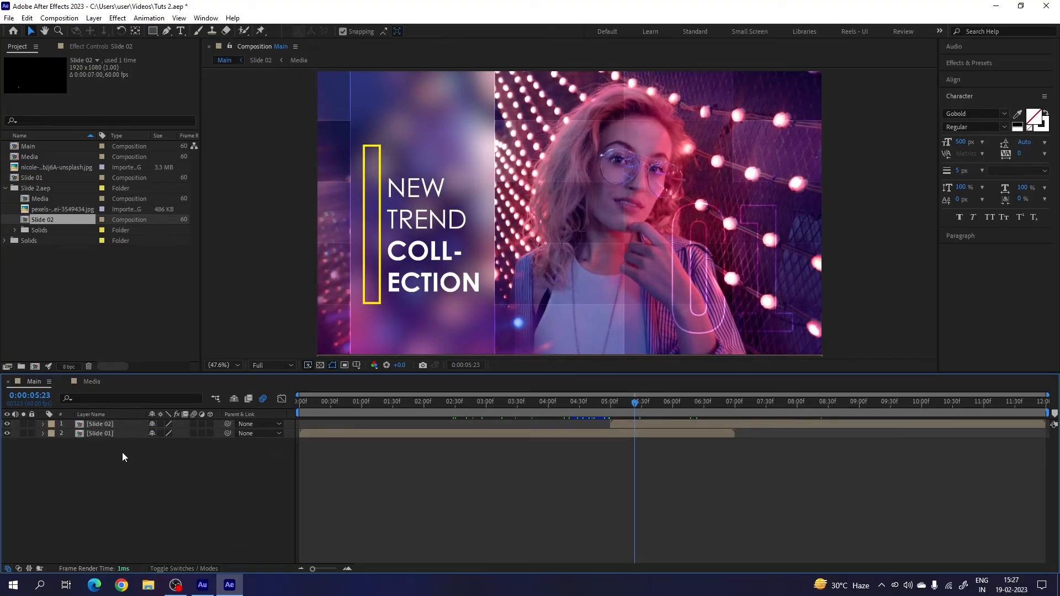
Add a null object named Controller and parent the Slide 01 and Slide 02 layers to it.
click(94, 18)
mouse_move(111, 30)
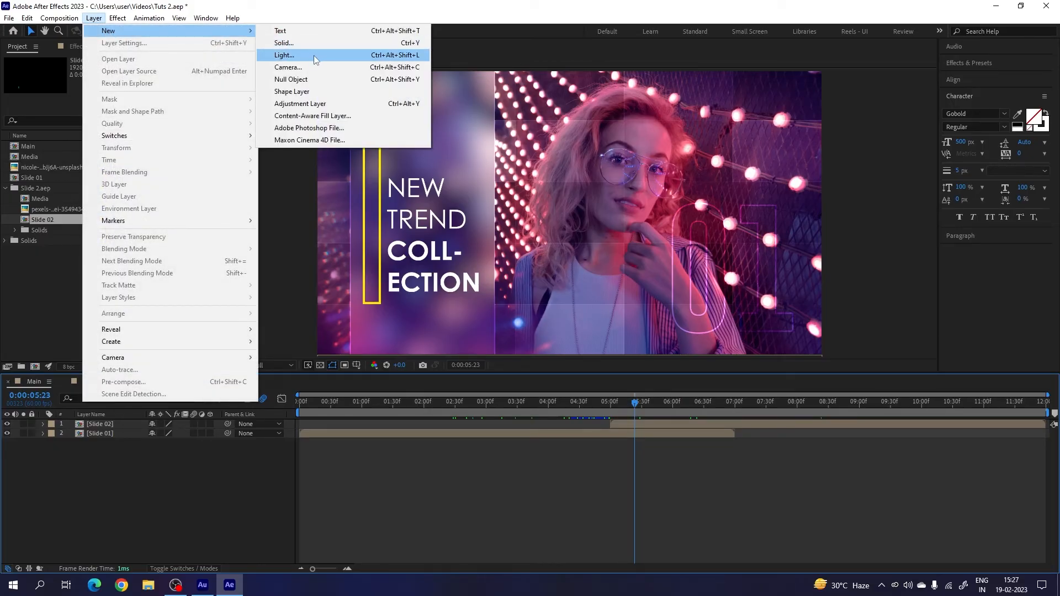
click(302, 79)
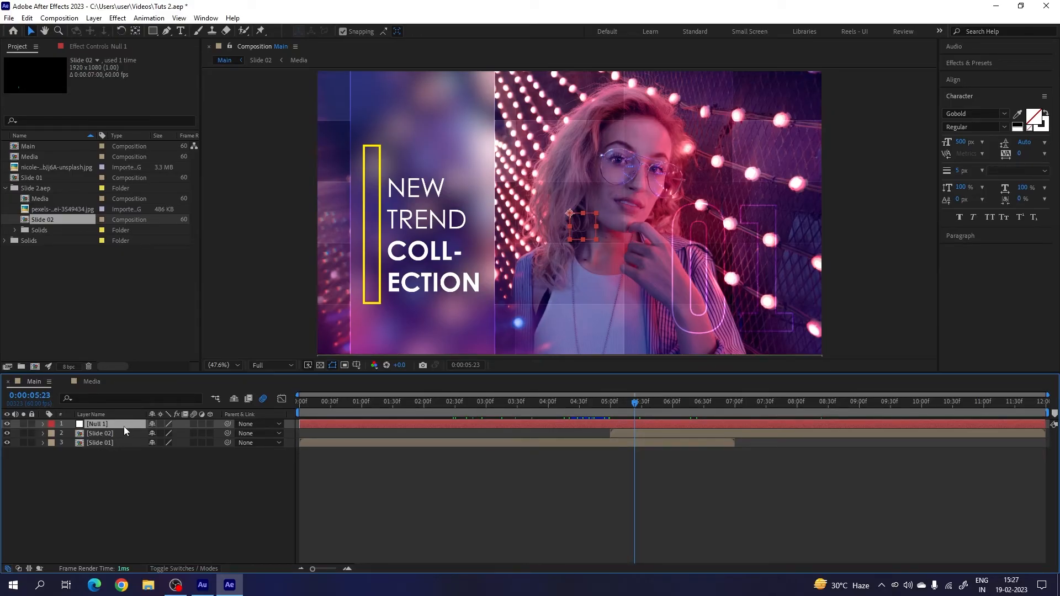
right_click(123, 426)
click(180, 396)
text(Controller)
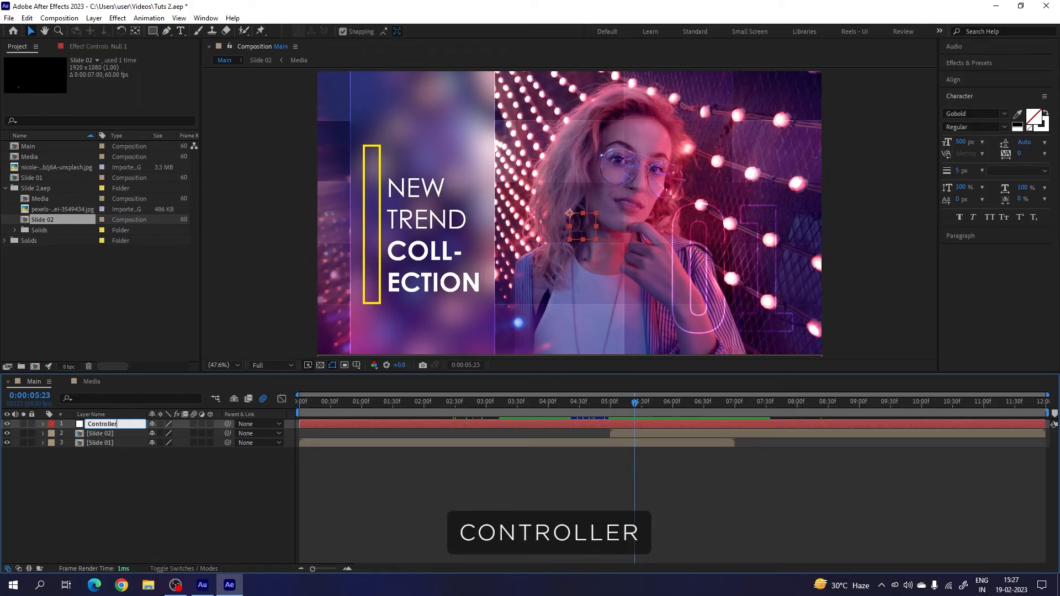
key(Return)
drag(99, 469, 111, 435)
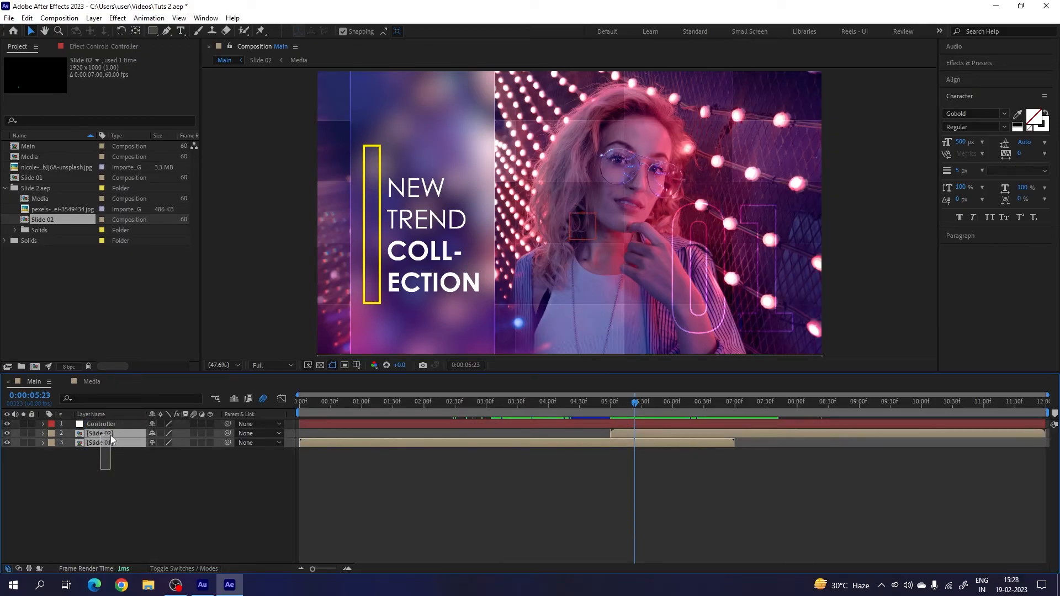
drag(227, 434, 101, 426)
Keyframe the Controller's position at 0:00:05:00, and set its Y position to -540 at 0:00:07:00.
drag(609, 403, 610, 428)
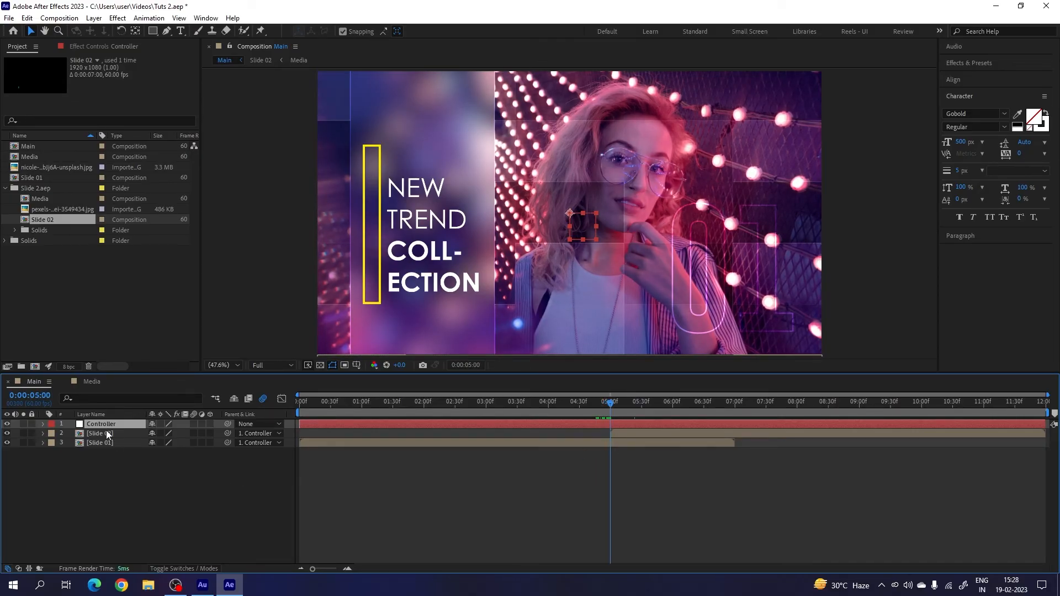
key(p)
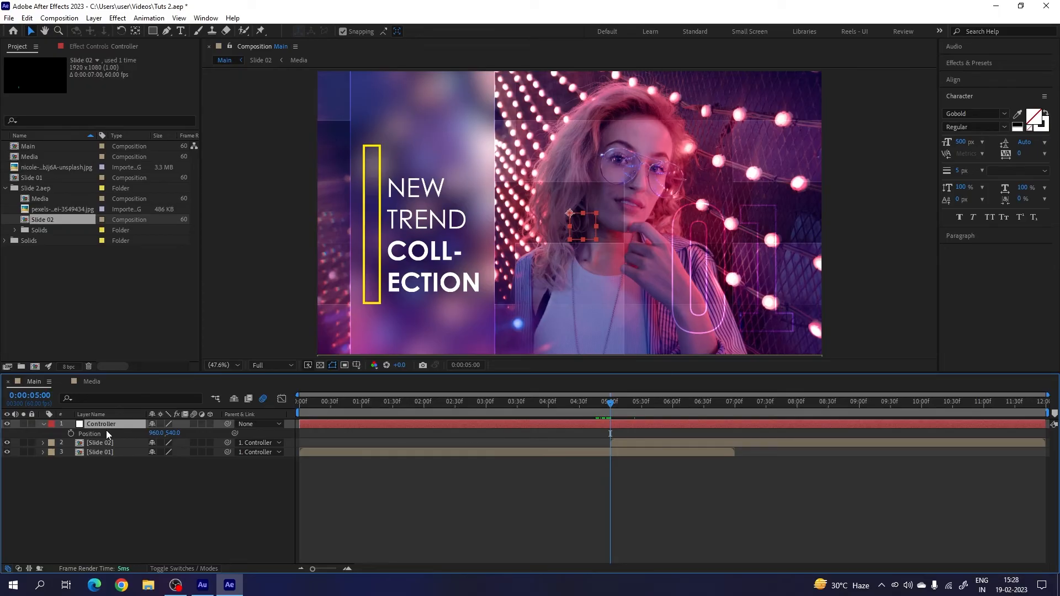
click(70, 435)
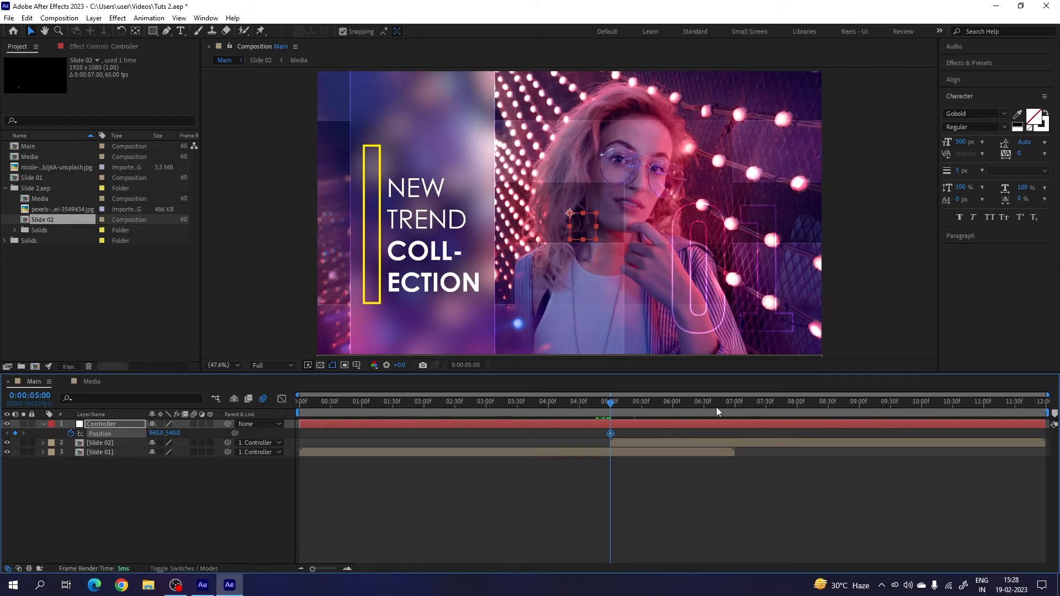
drag(715, 409, 734, 411)
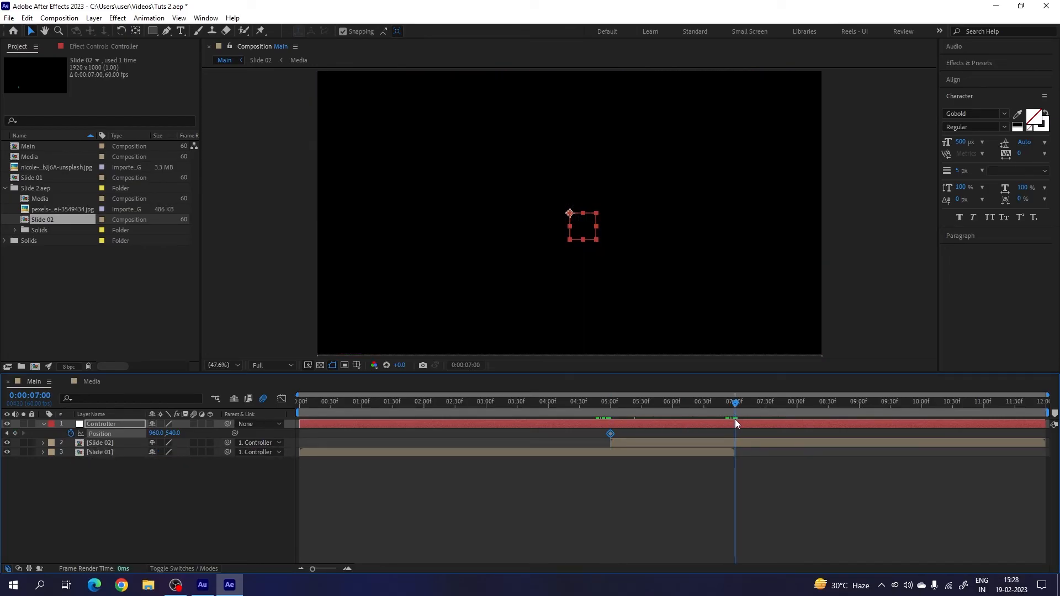
drag(174, 433, 121, 433)
click(176, 433)
text(-)
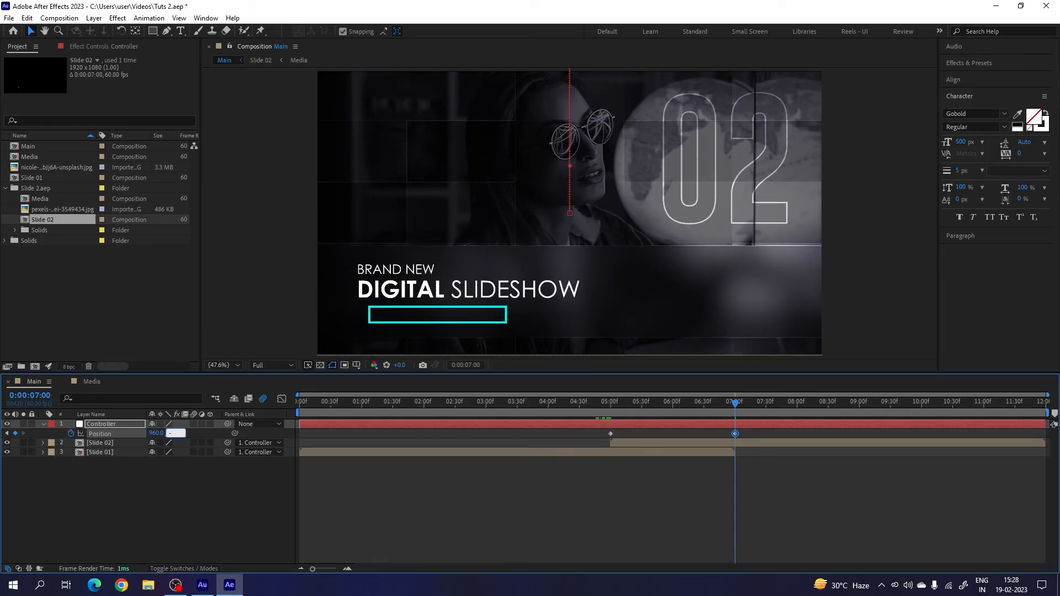
text(540)
key(Return)
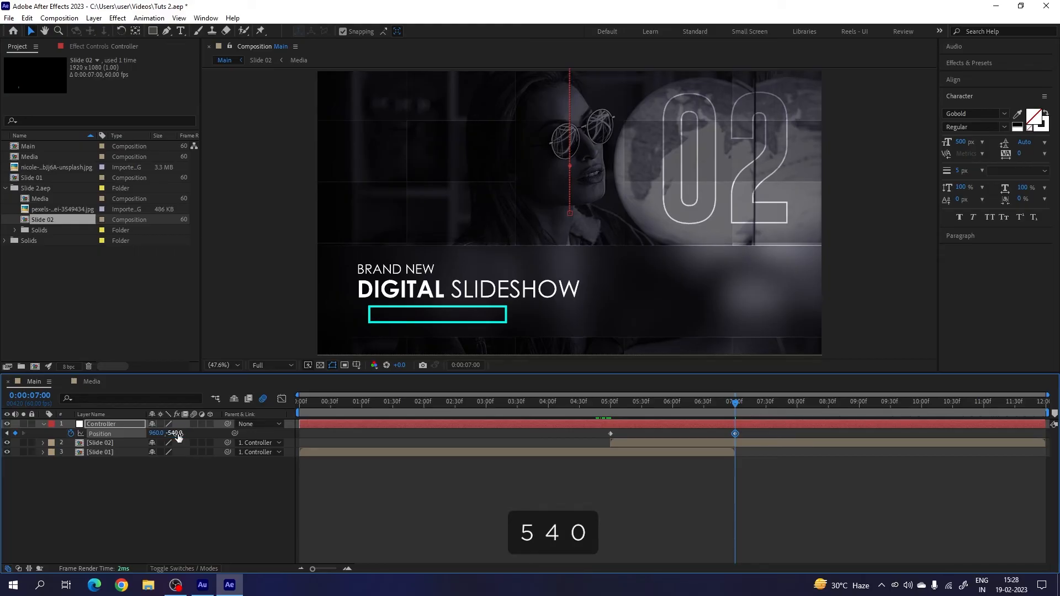
Easy-ease both Controller position keyframes and shape the speed graph to peak early with a long slowdown.
drag(604, 405, 593, 443)
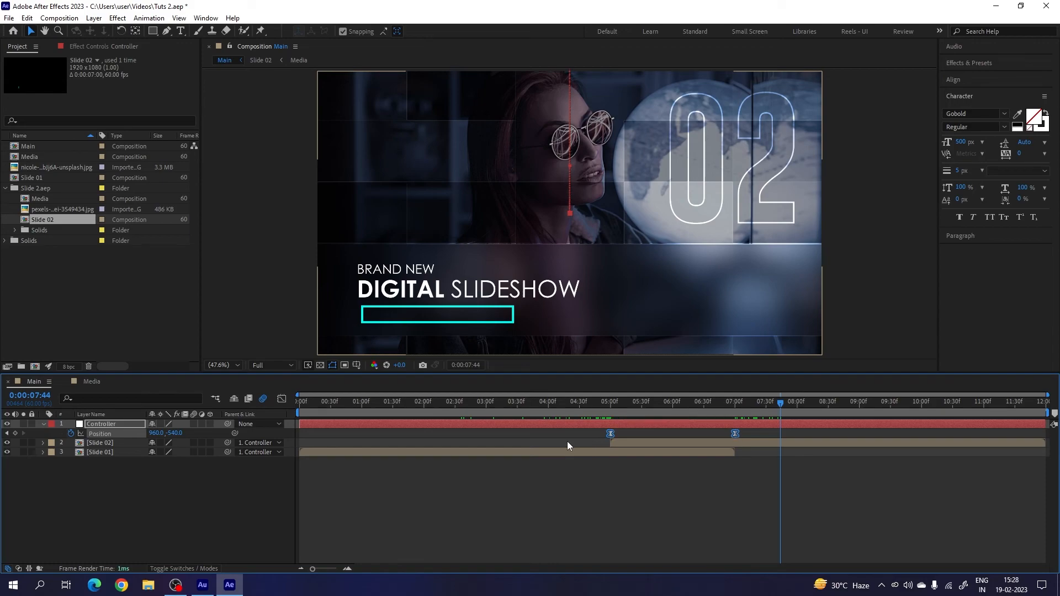
click(282, 398)
drag(749, 521, 641, 538)
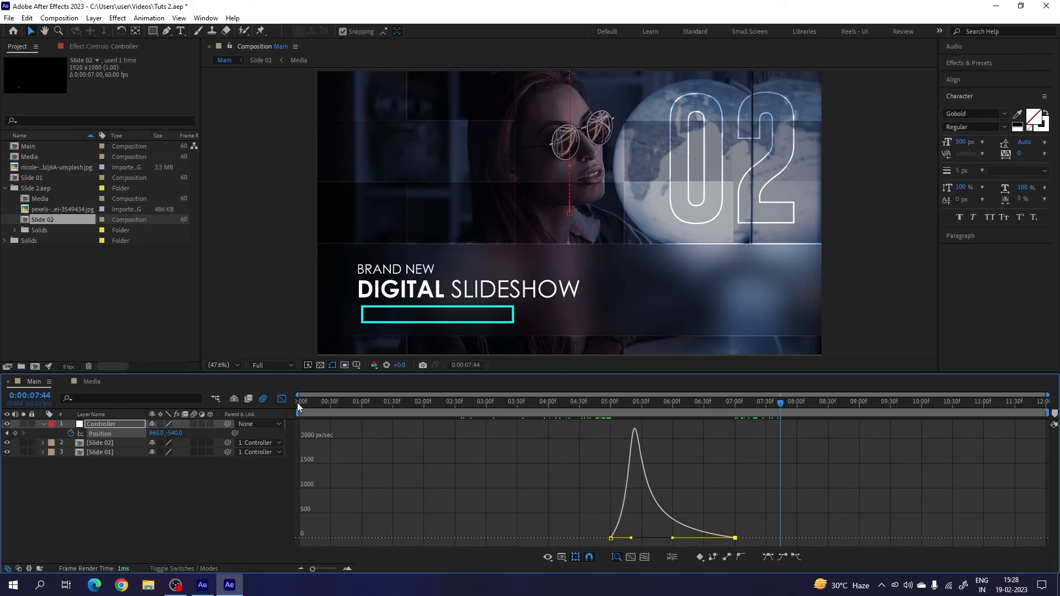
click(281, 399)
Scrub the slide transition, collapse the Controller's properties, and play Main from the start in a maximised composition view.
drag(623, 406, 531, 409)
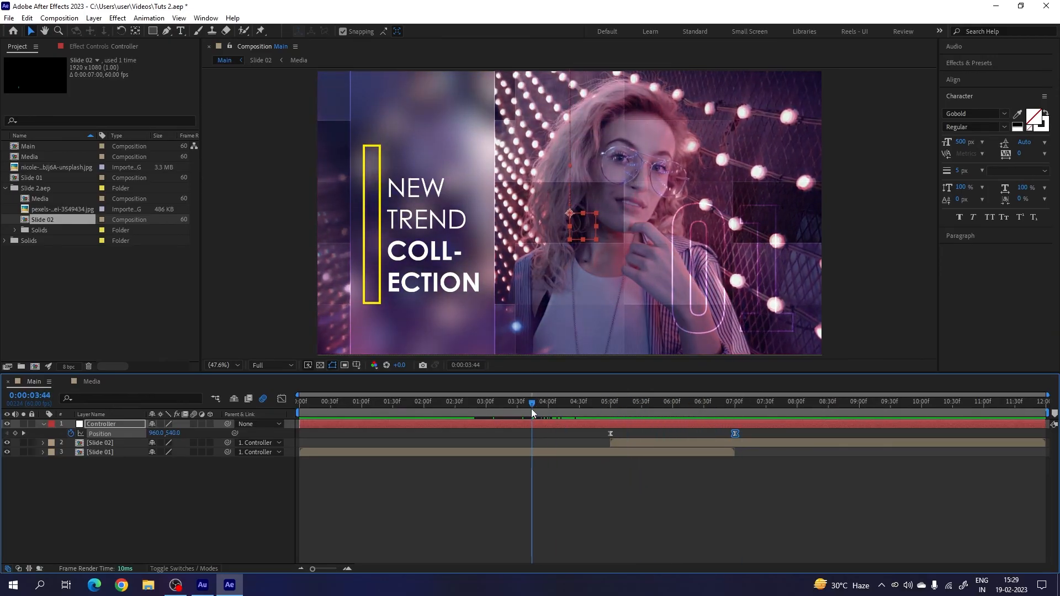
click(43, 424)
drag(429, 408, 283, 400)
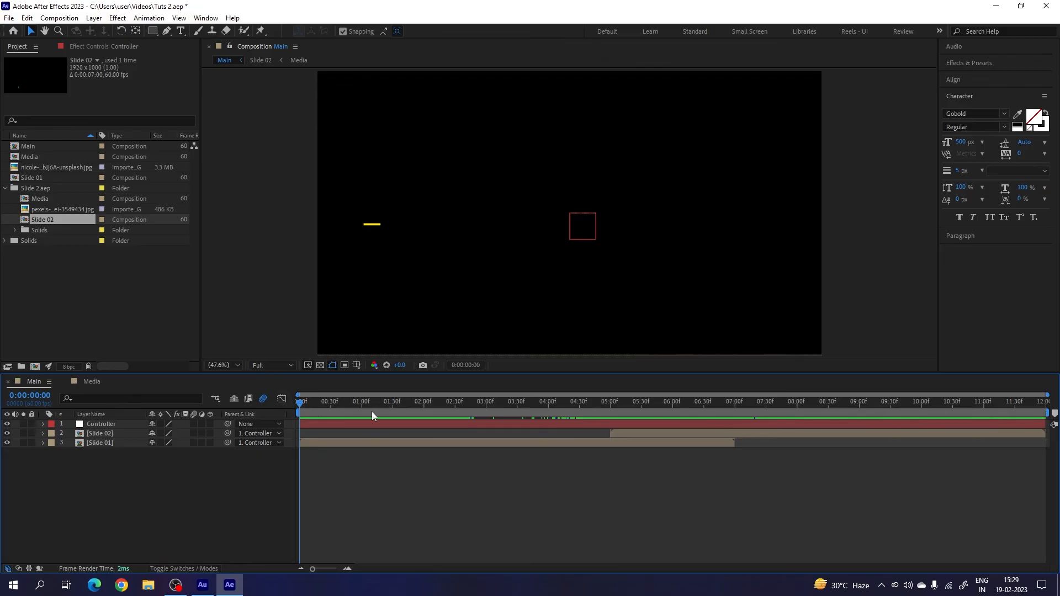
key(grave)
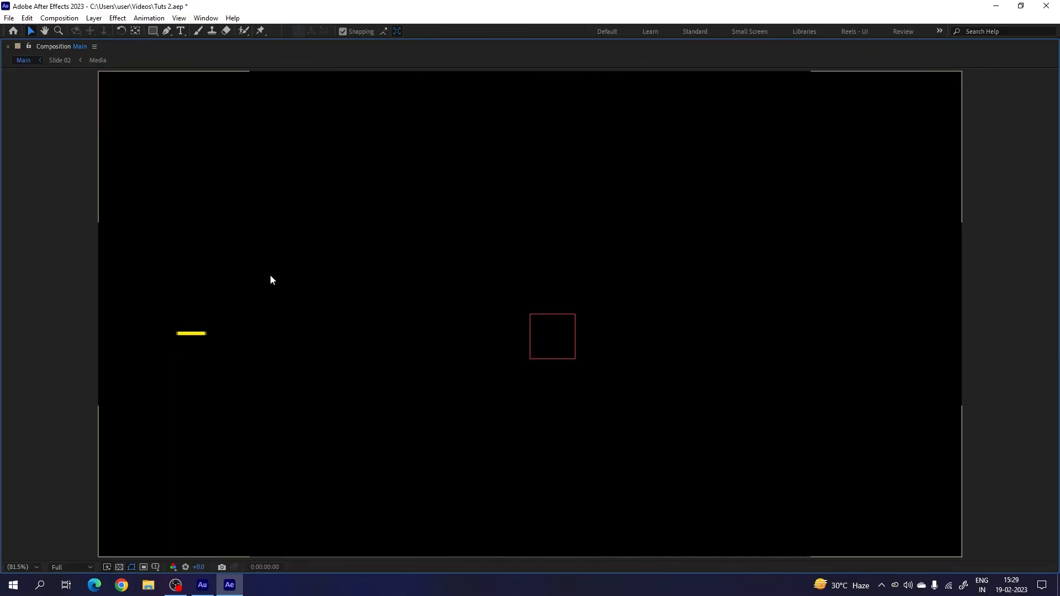
key(space)
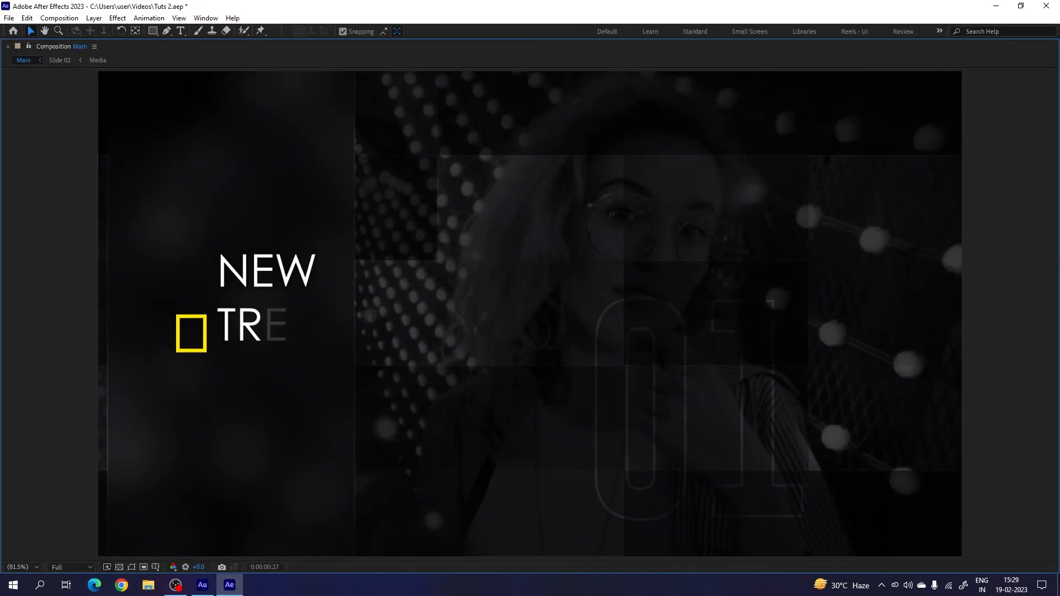